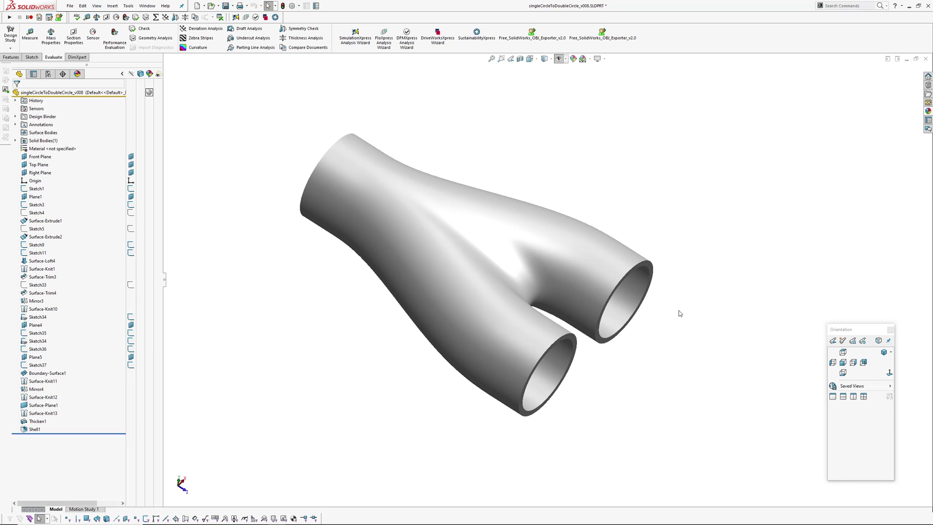
Examine the finished one-to-two branching tube and its hollow openings from several angles
middle_click_drag(652, 346, 634, 255)
middle_click_drag(503, 255, 496, 199)
middle_click_drag(562, 167, 595, 229)
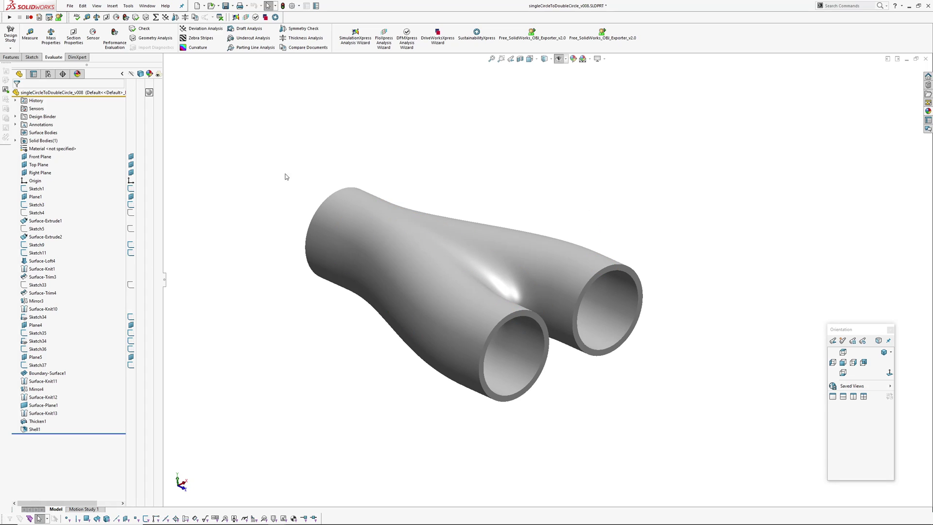
middle_click_drag(511, 311, 529, 338)
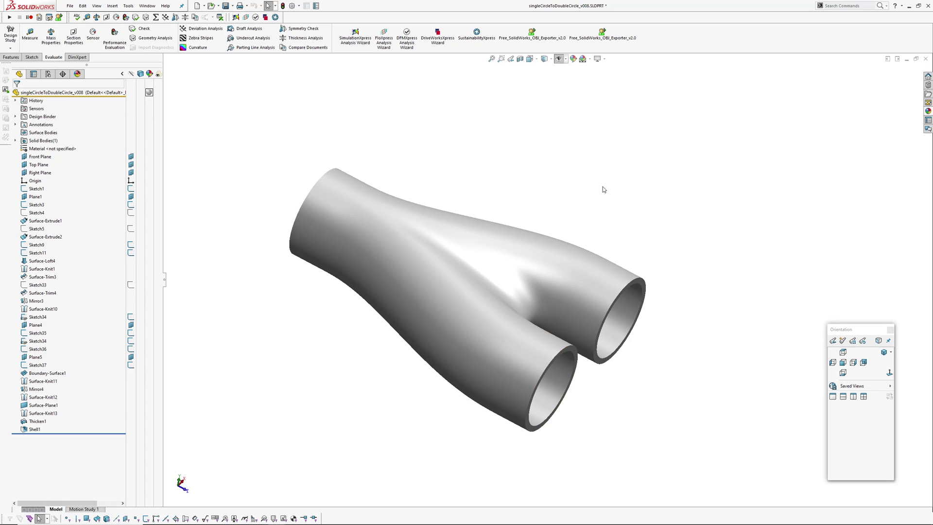
middle_click_drag(604, 189, 607, 404)
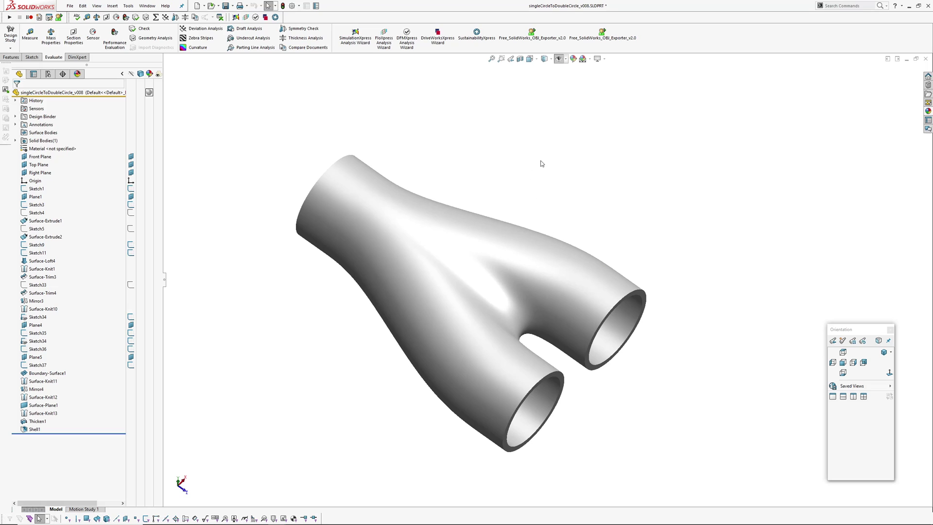
middle_click_drag(542, 164, 552, 140)
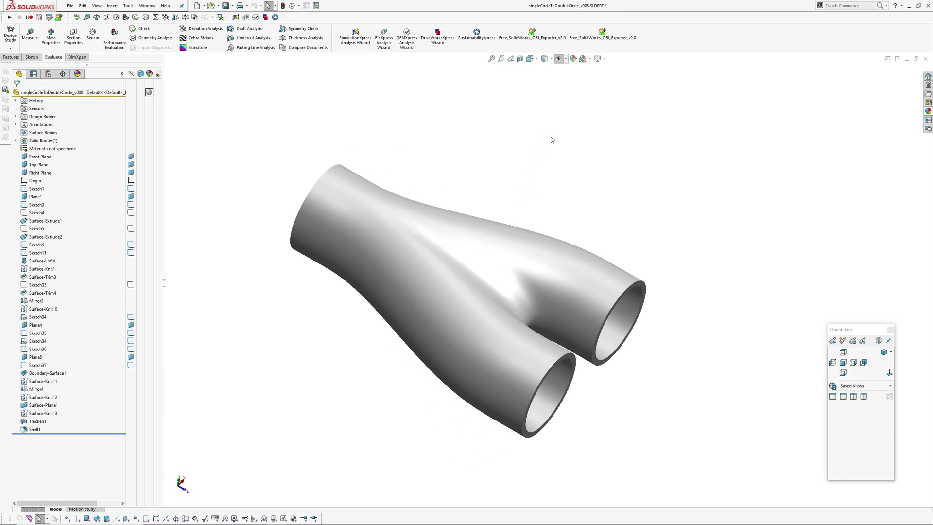
key("Down")
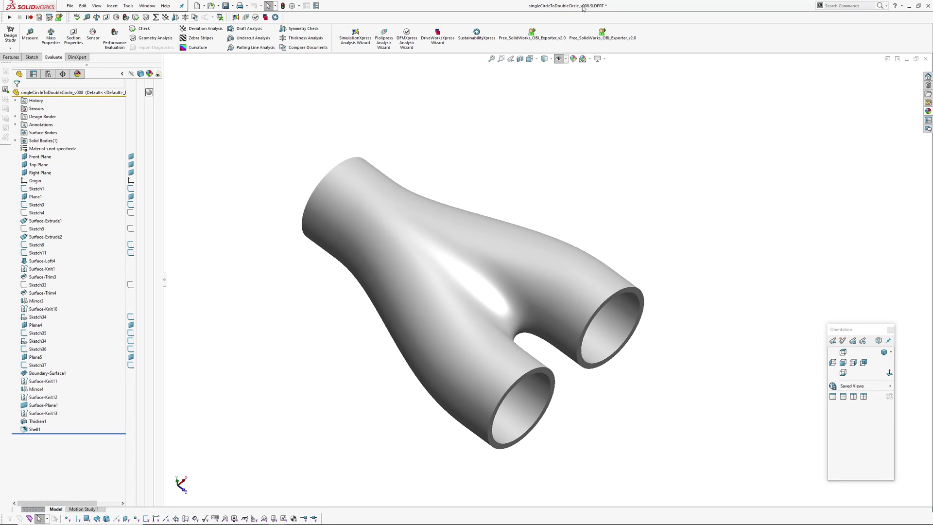
middle_click_drag(567, 192, 539, 183, "ctrl")
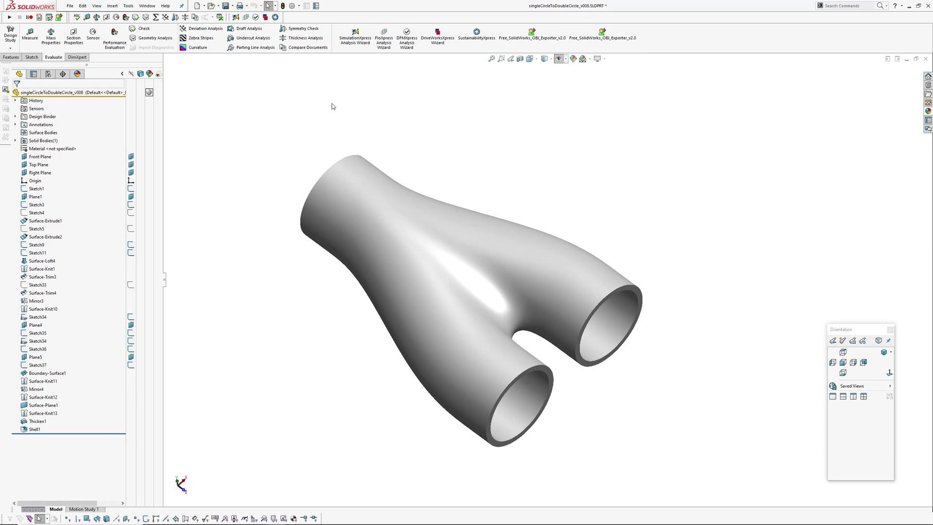
Switch to the open part singleCircleToDoubleCircle_v001.SLDPRT
left_click(148, 6)
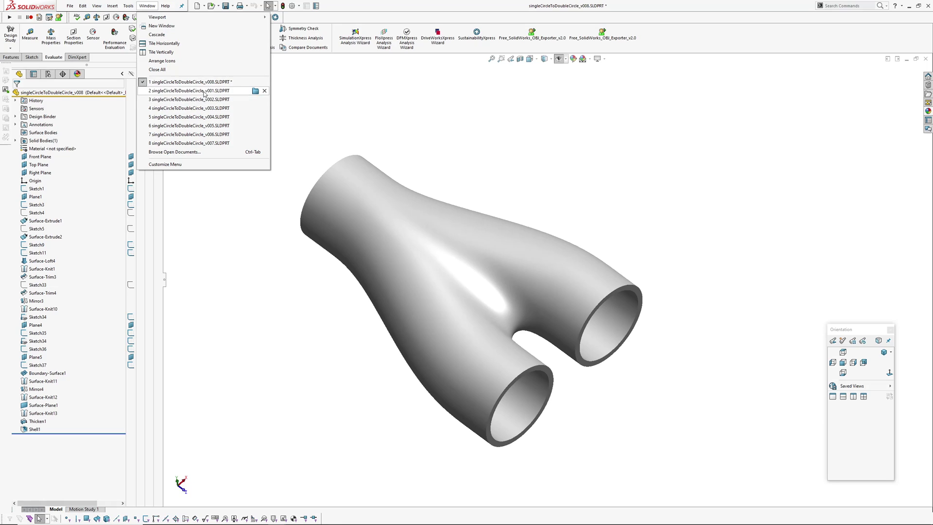
mouse_move(205, 94)
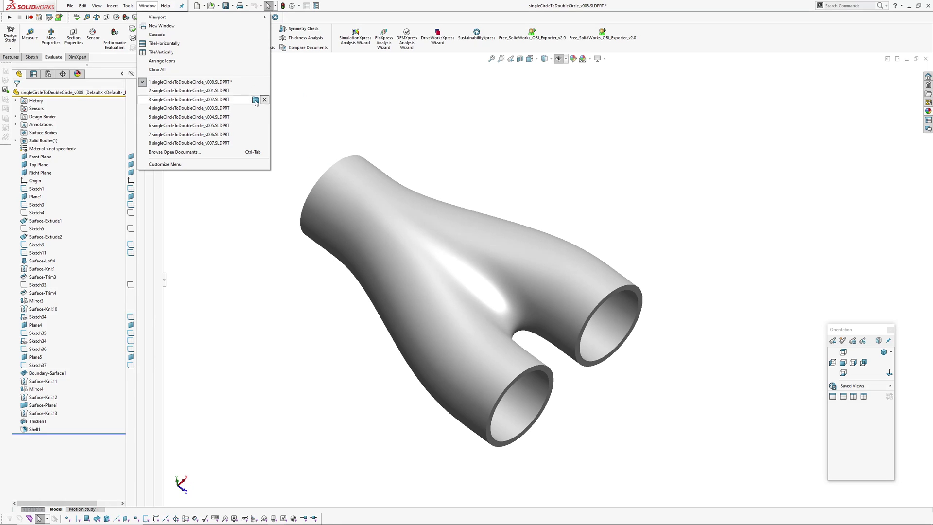
left_click(213, 94)
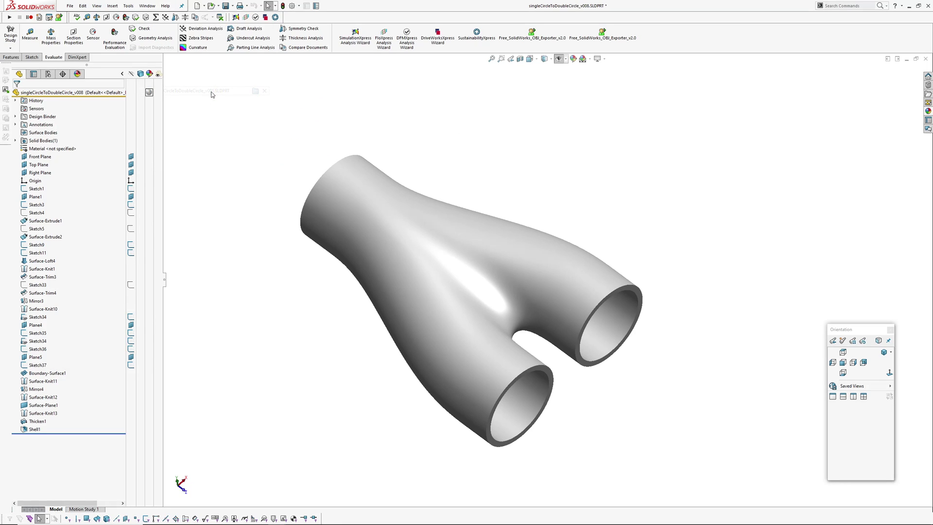
Examine the half-tube's surfaces, the open gap between them and the surrounding construction sketches from several angles
middle_click_drag(477, 223, 506, 286)
middle_click_drag(311, 378, 330, 321)
left_click(322, 208)
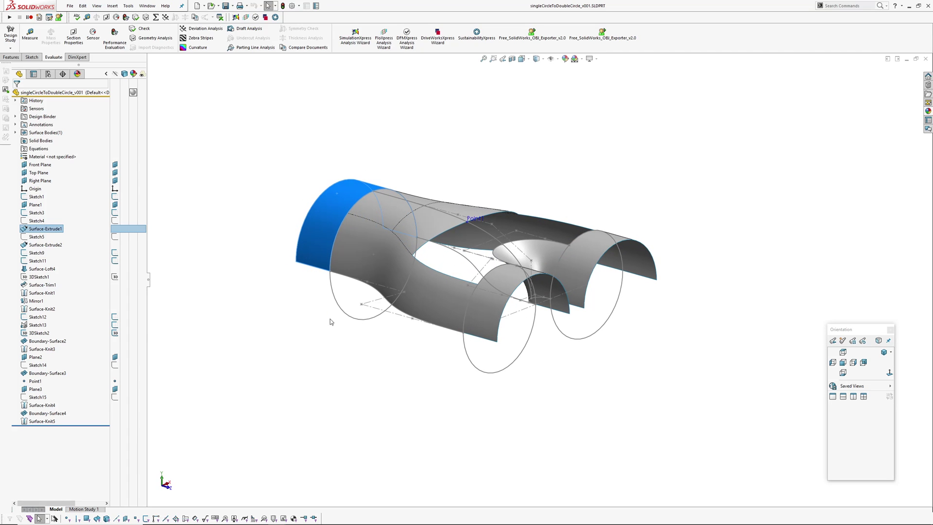
middle_click_drag(506, 289, 474, 350)
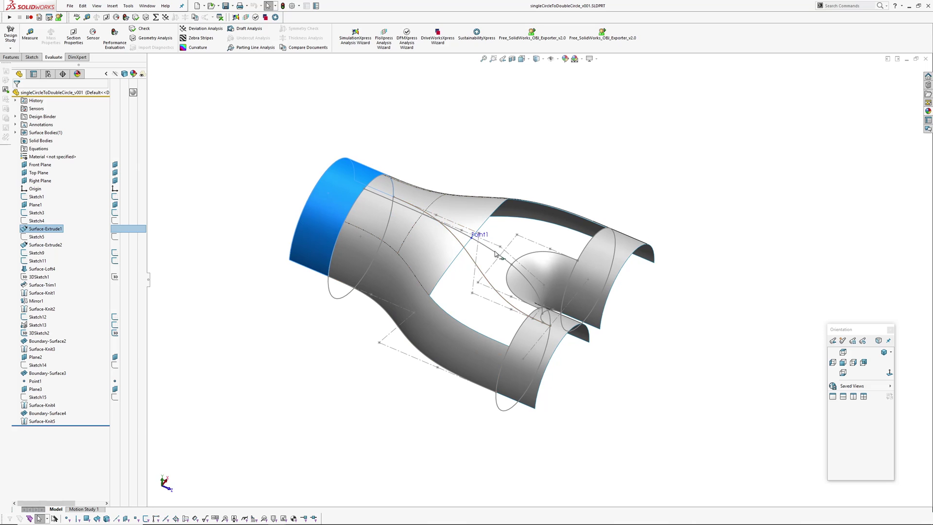
middle_click_drag(496, 253, 493, 345)
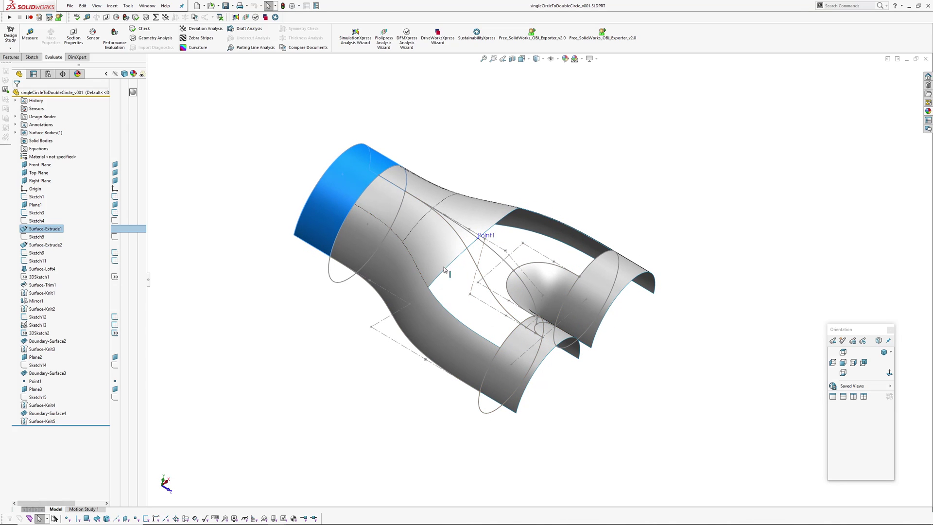
middle_click_drag(560, 281, 537, 294)
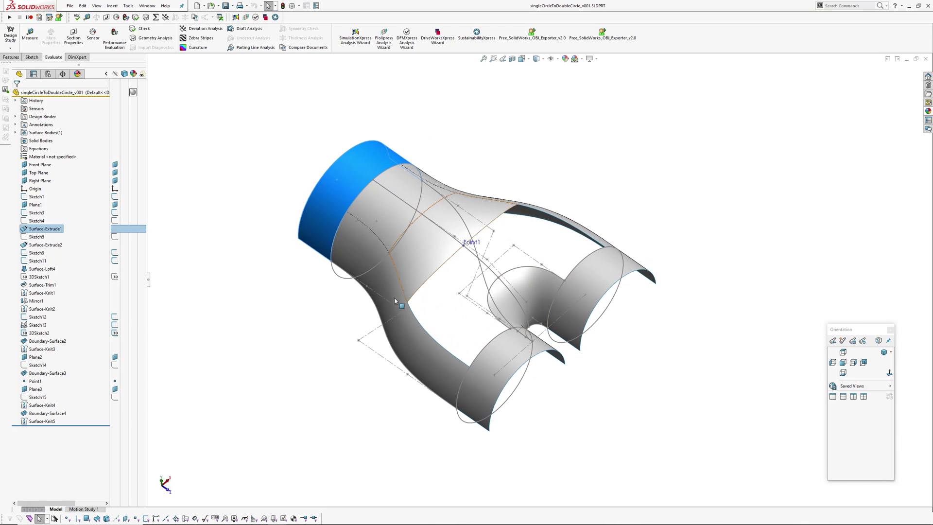
left_click(215, 151)
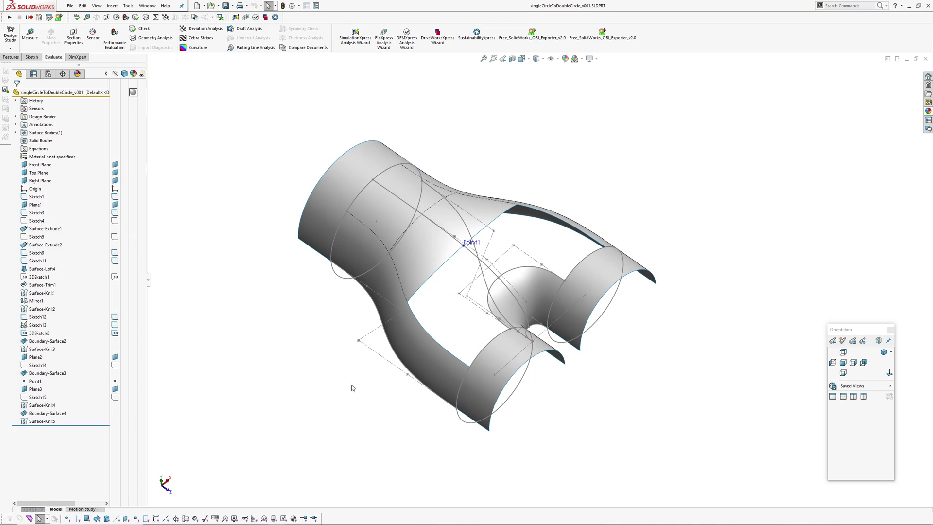
middle_click_drag(352, 387, 406, 355)
middle_click_drag(486, 251, 426, 281)
Select the lofted side surface and roll the model back to just after Surface-Loft4 to inspect the untrimmed loft
left_click(364, 374)
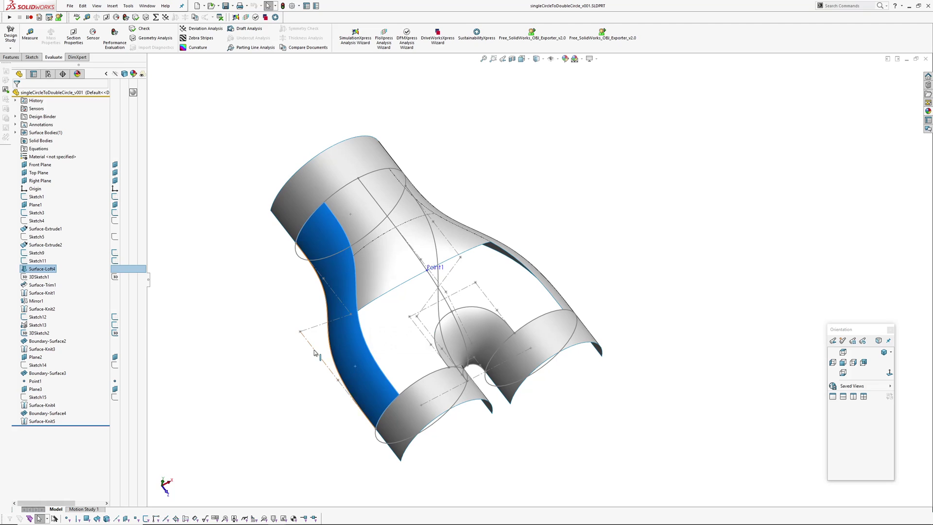
left_click(49, 277)
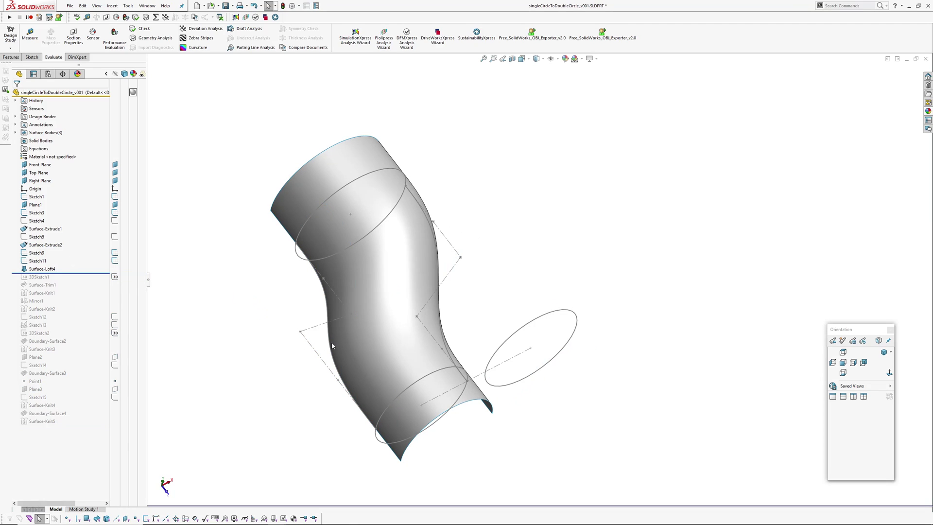
middle_click_drag(310, 305, 335, 294)
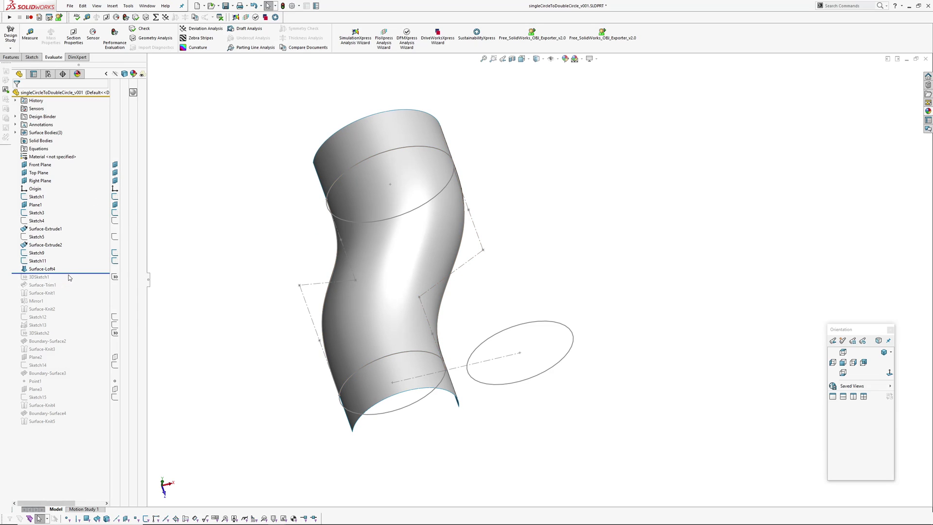
Roll the model forward past 3DSketch1 and Surface-Trim1 to Surface-Knit1 to review how the loft is trimmed
left_click(40, 277)
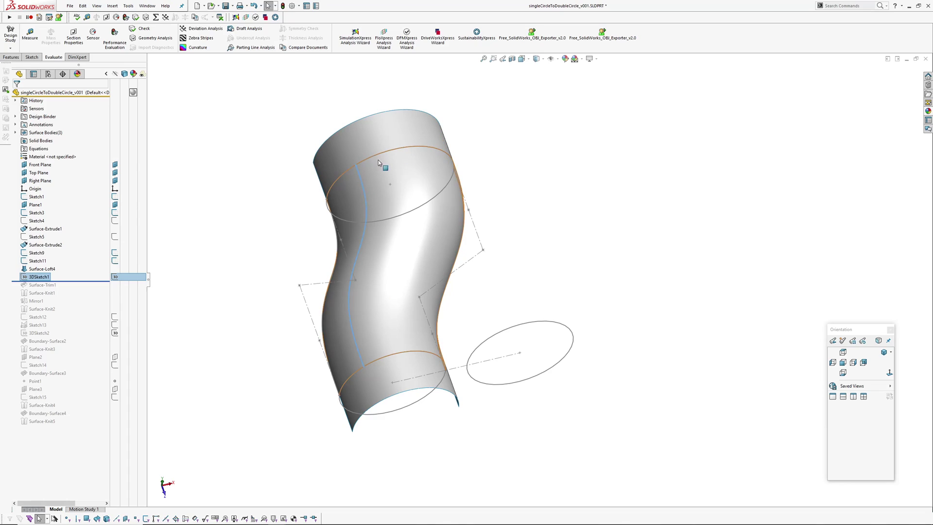
left_click_drag(86, 282, 73, 296)
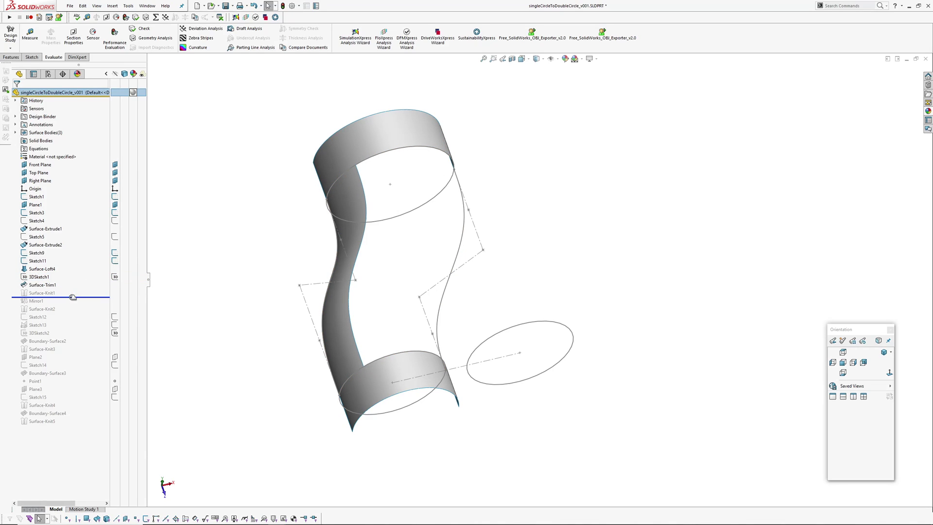
left_click(379, 380)
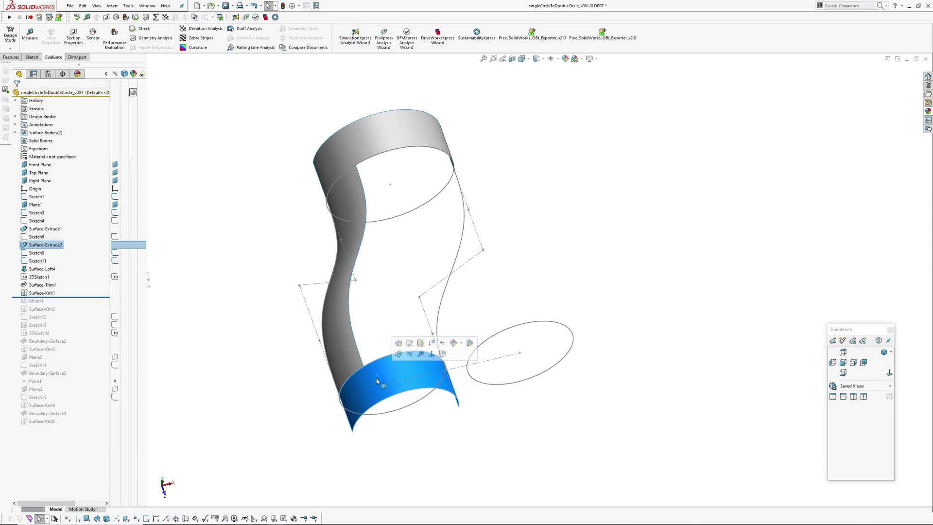
Hide all sketches and reference geometry so only the surfaces are displayed
key("ctrl+h")
left_click(280, 398)
middle_click_drag(217, 358, 237, 363, "ctrl")
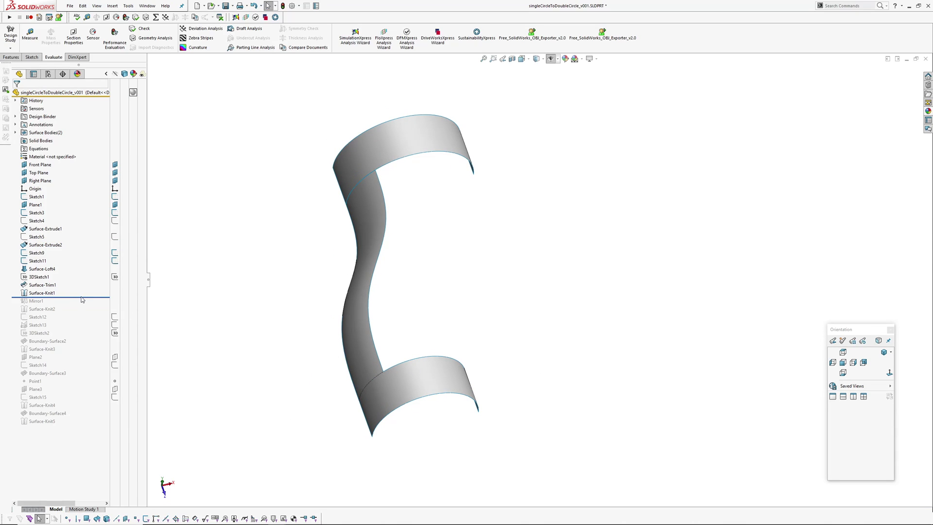
Roll the model forward through Sketch12 to Boundary-Surface2 and inspect the saddle surface between the two outlets
left_click_drag(85, 297, 77, 321)
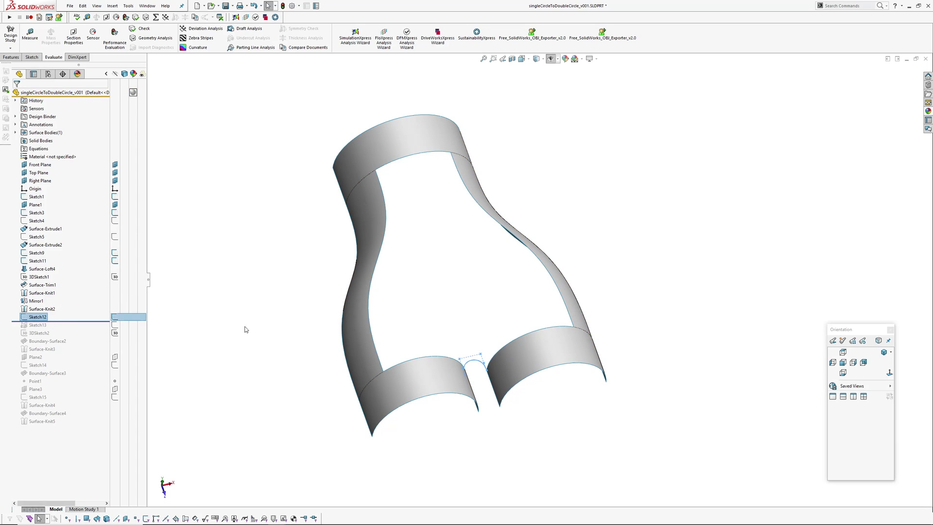
middle_click_drag(245, 329, 423, 366)
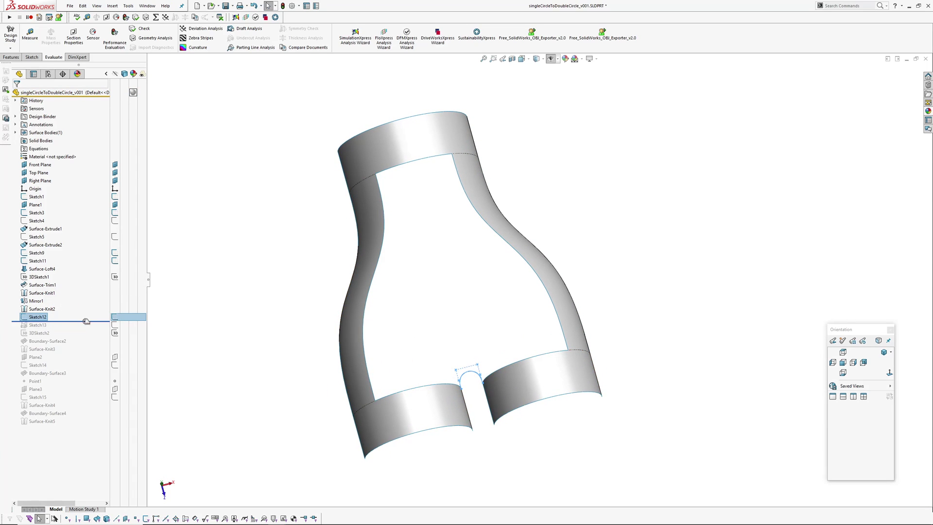
left_click_drag(86, 322, 87, 345)
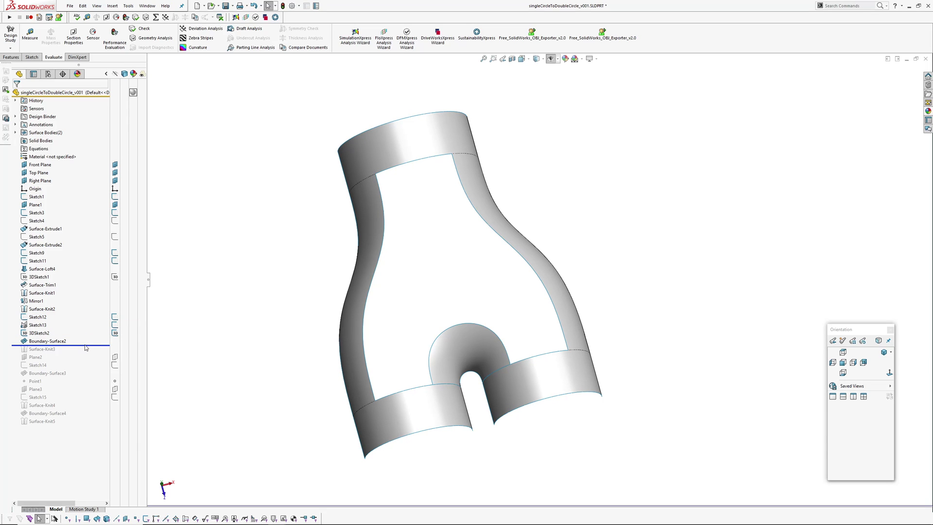
middle_click_drag(440, 402, 377, 324)
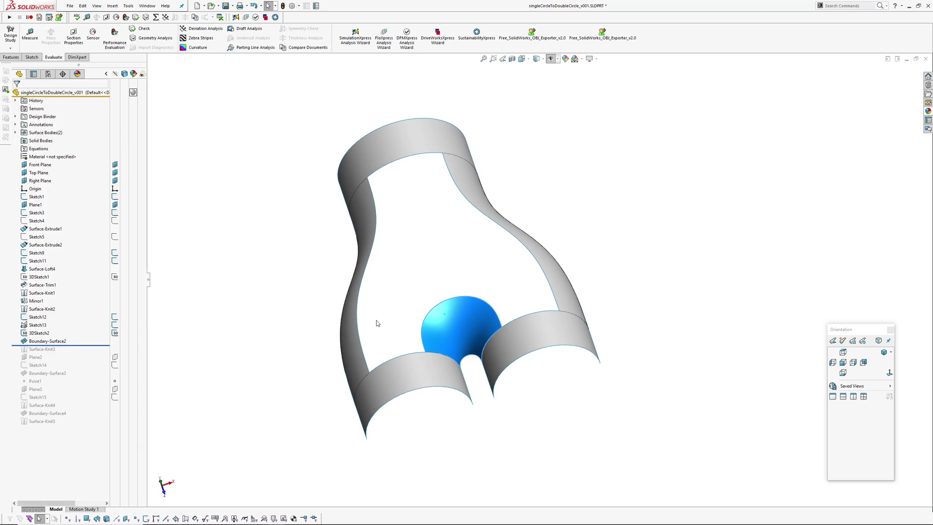
left_click(48, 334)
middle_click_drag(476, 307, 457, 292)
left_click(377, 286)
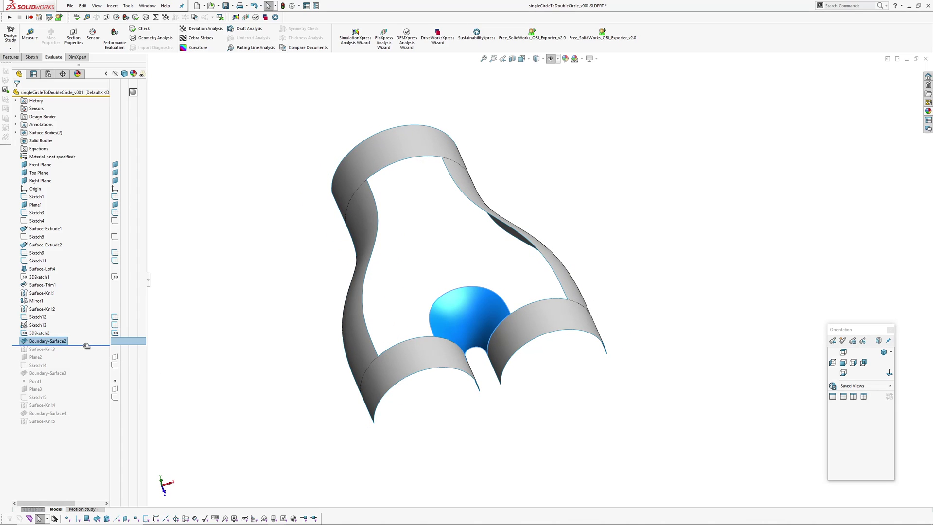
Roll the model forward to Boundary-Surface3 and inspect the patch next to the single inlet
left_click_drag(82, 345, 78, 377)
left_click(59, 373)
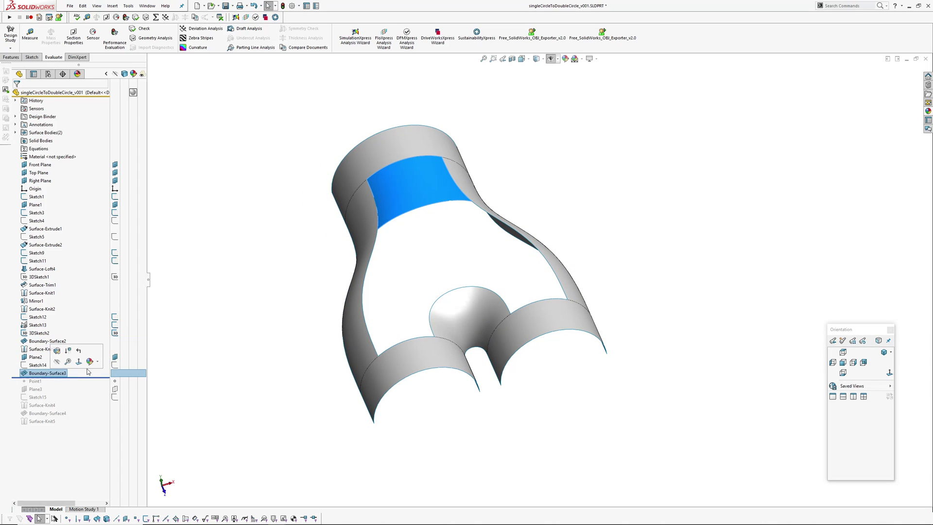
middle_click_drag(437, 292, 379, 165)
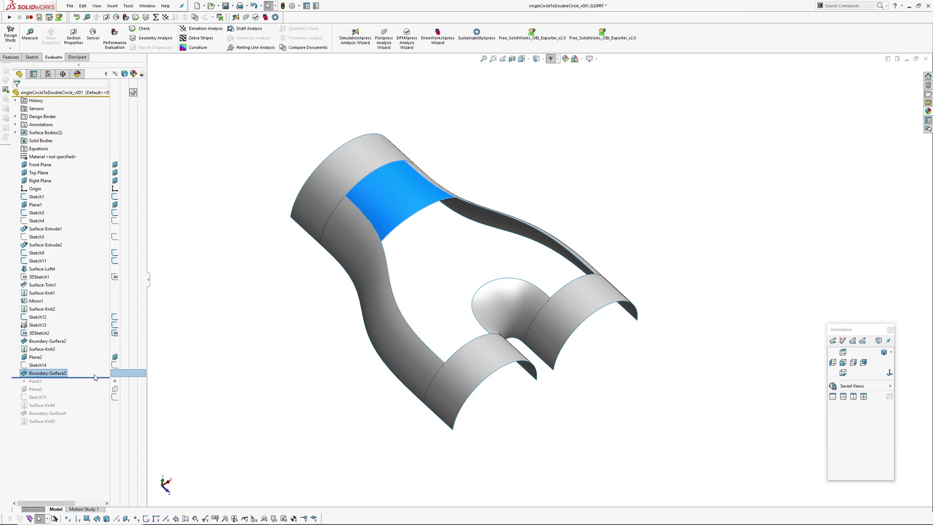
left_click(37, 325)
mouse_move(457, 294)
middle_mouse_down()
mouse_move(491, 273)
mouse_move(520, 284)
middle_mouse_up()
left_click(520, 285)
left_click(363, 200)
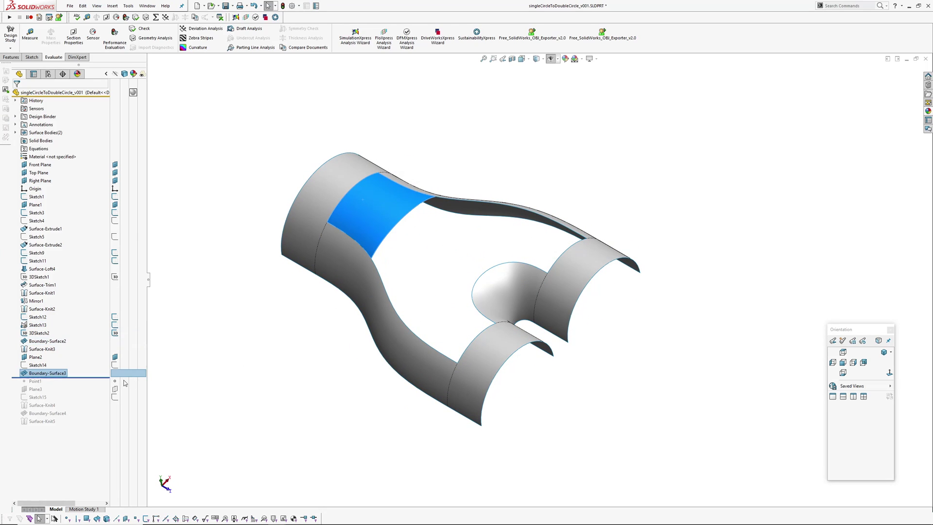
Roll the model forward to the last feature, Surface-Knit5
left_click_drag(83, 378, 82, 425)
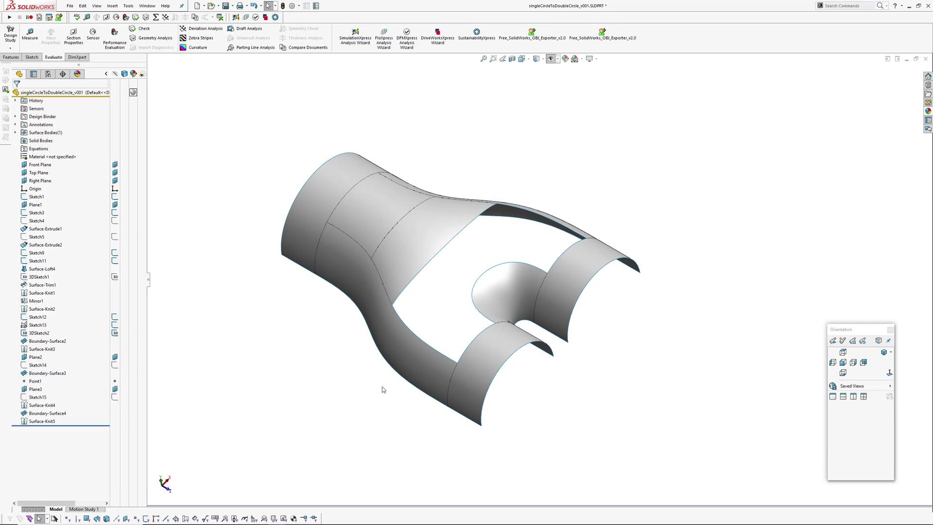
middle_click_drag(399, 357, 392, 381, "ctrl")
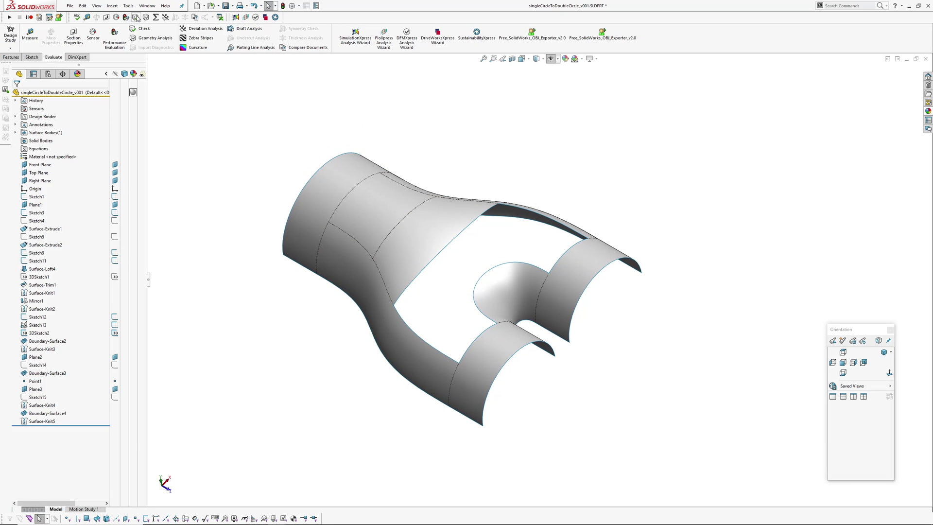
Switch to singleCircleToDoubleCircle_v002.SLDPRT and view its knitted half-tube surfaces from above
left_click(147, 6)
left_click(179, 99)
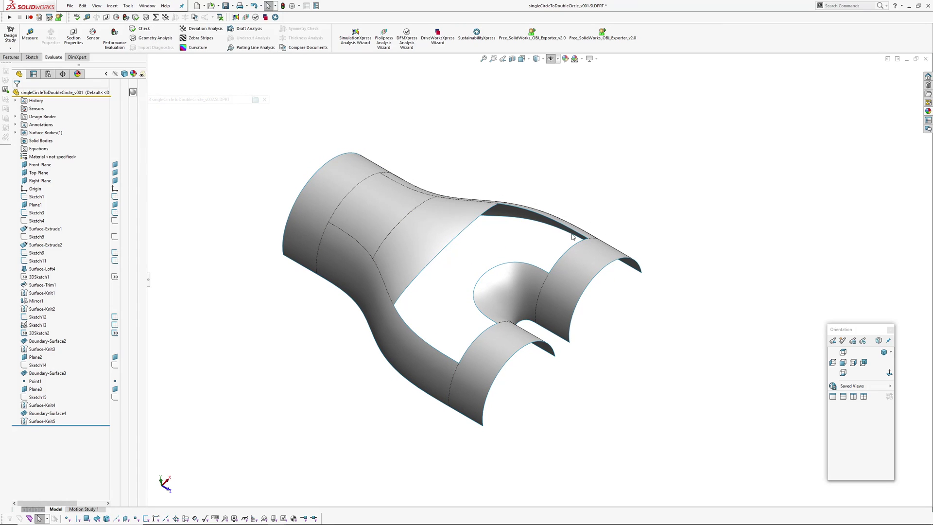
middle_click_drag(543, 126, 512, 305)
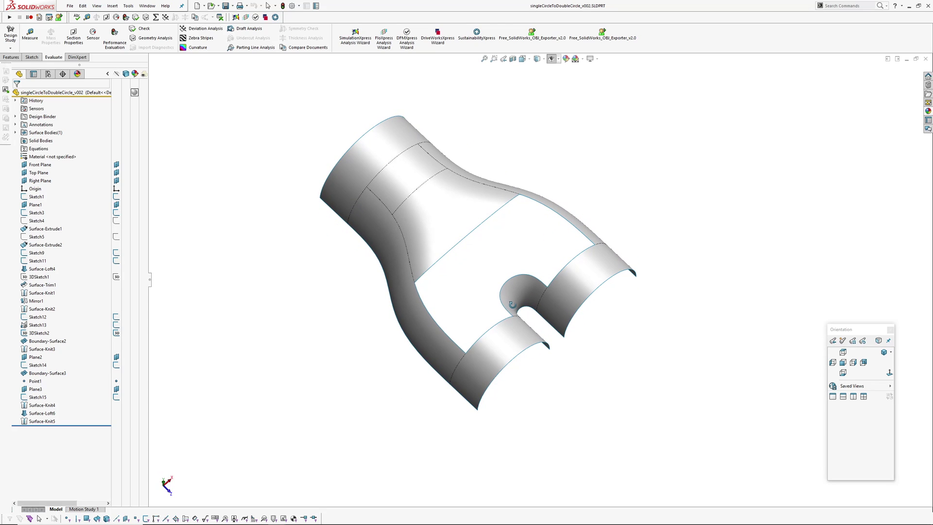
Switch to singleCircleToDoubleCircle_v003.SLDPRT, inspect its surfaces from a lower angle and select the extruded inlet surface
left_click(148, 6)
left_click(210, 108)
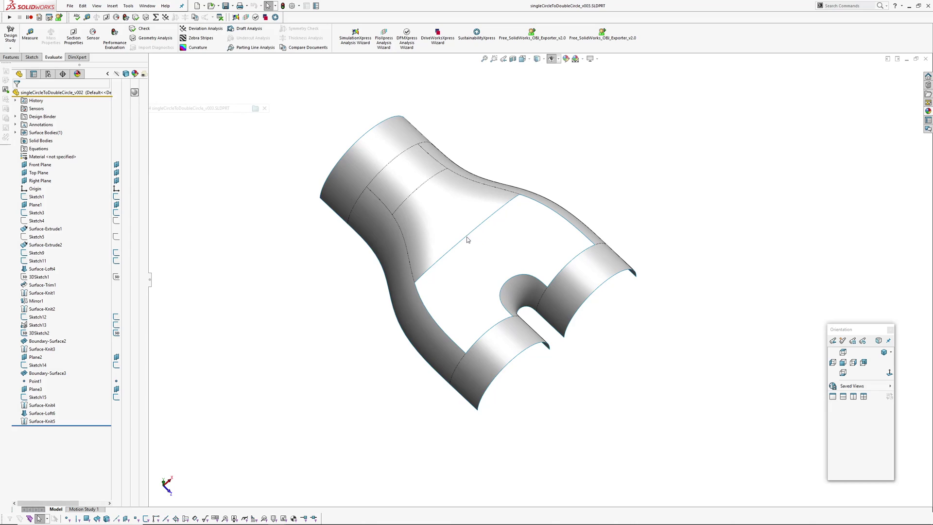
middle_click_drag(466, 237, 602, 266)
left_click(602, 270)
left_click(384, 195)
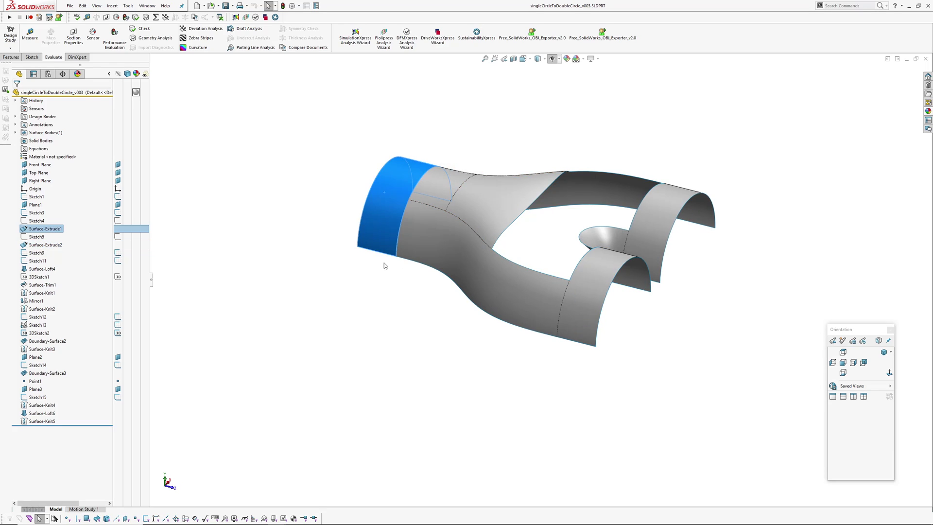
Inspect the v003 half-tube from the side in the Right view, then from an angle above the open panel
middle_click_drag(384, 263, 448, 200)
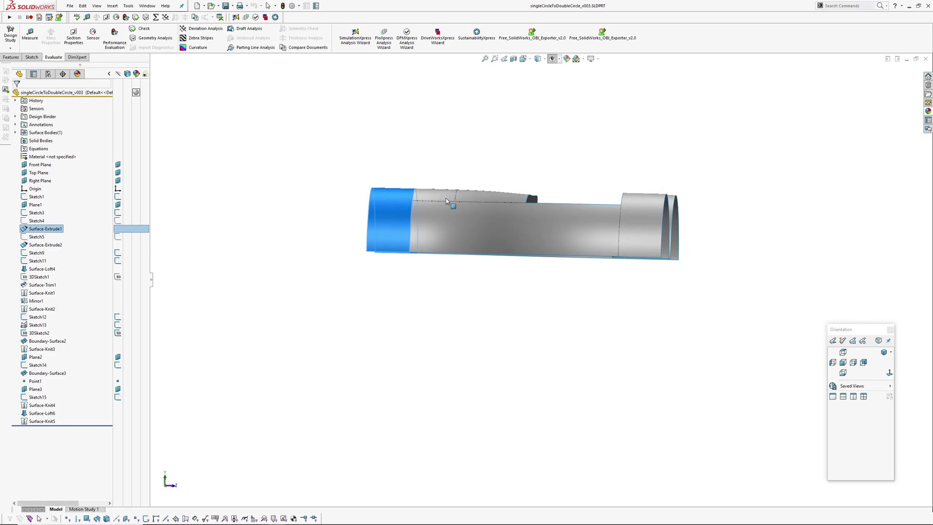
left_click(854, 362)
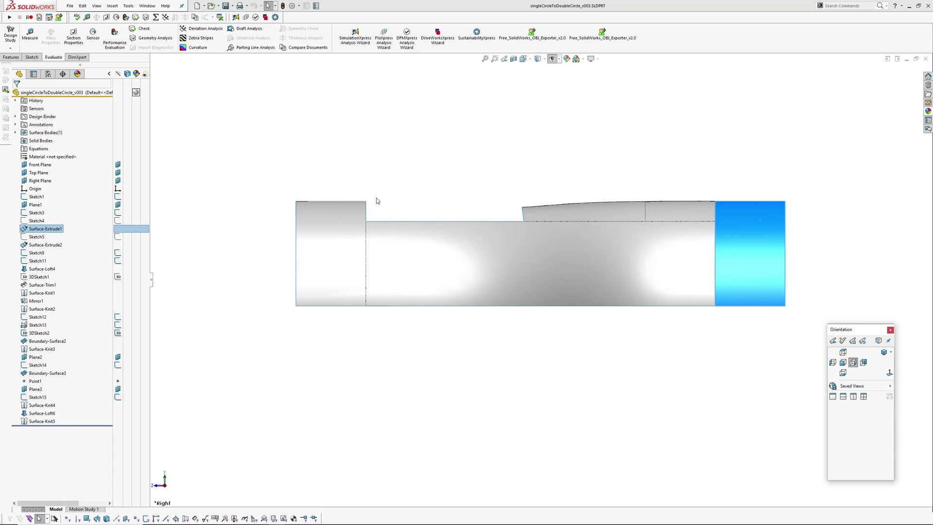
middle_click_drag(468, 244, 464, 217)
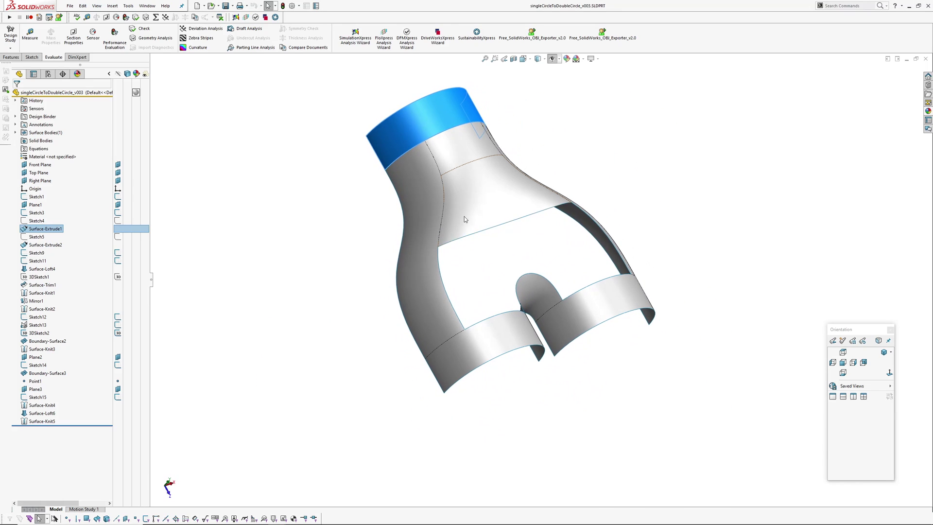
Select the trimmed leg surface and examine the centre patch and the open area between the two legs
left_click(428, 265)
left_click(440, 266)
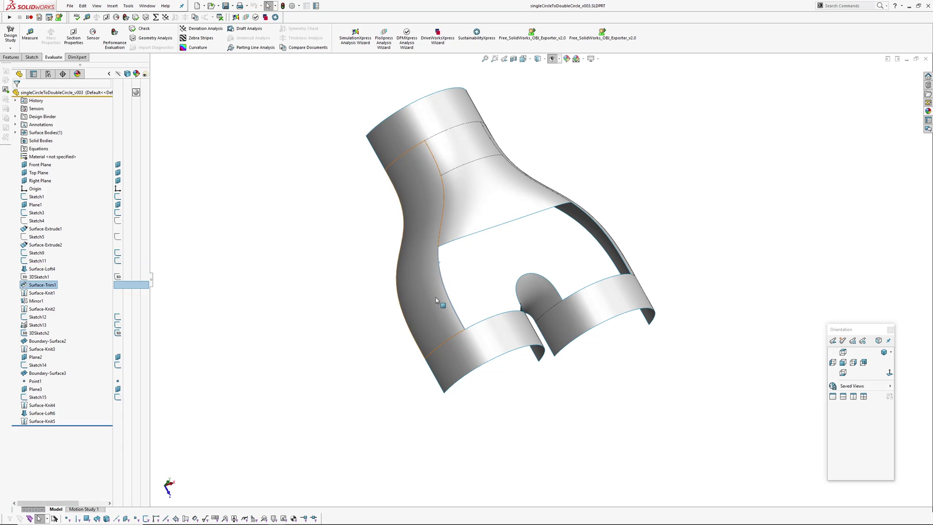
middle_click_drag(435, 297, 396, 339)
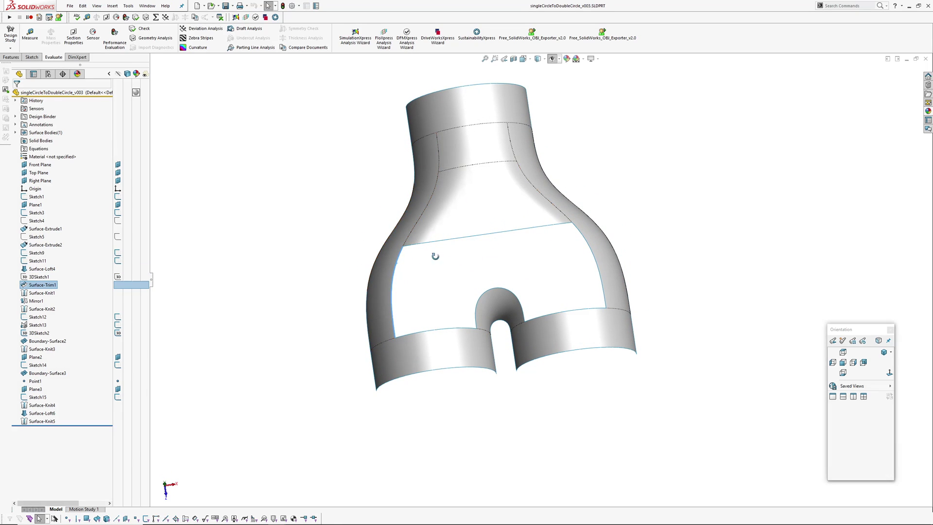
middle_click_drag(433, 257, 460, 117)
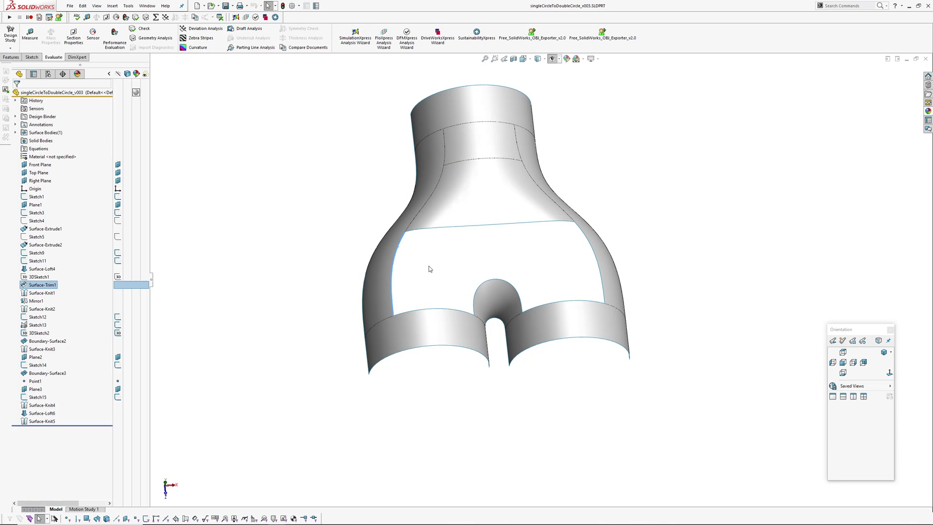
mouse_move(459, 300)
middle_mouse_down()
mouse_move(475, 142)
mouse_move(546, 123)
mouse_move(489, 243)
mouse_move(500, 277)
mouse_move(487, 305)
mouse_move(468, 314)
mouse_move(477, 298)
middle_mouse_up()
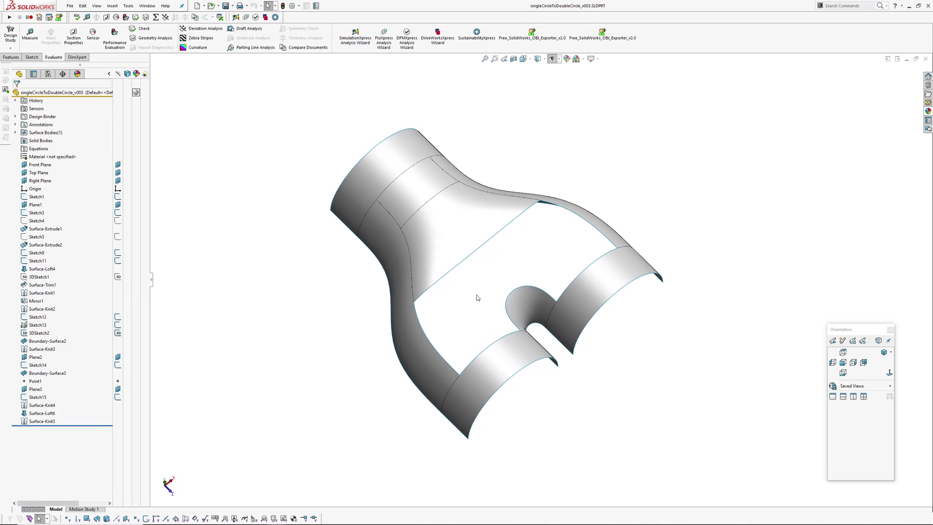
Switch to singleCircleToDoubleCircle_v004.SLDPRT and inspect the side leg and the filled centre surface
left_click(148, 7)
mouse_move(165, 5)
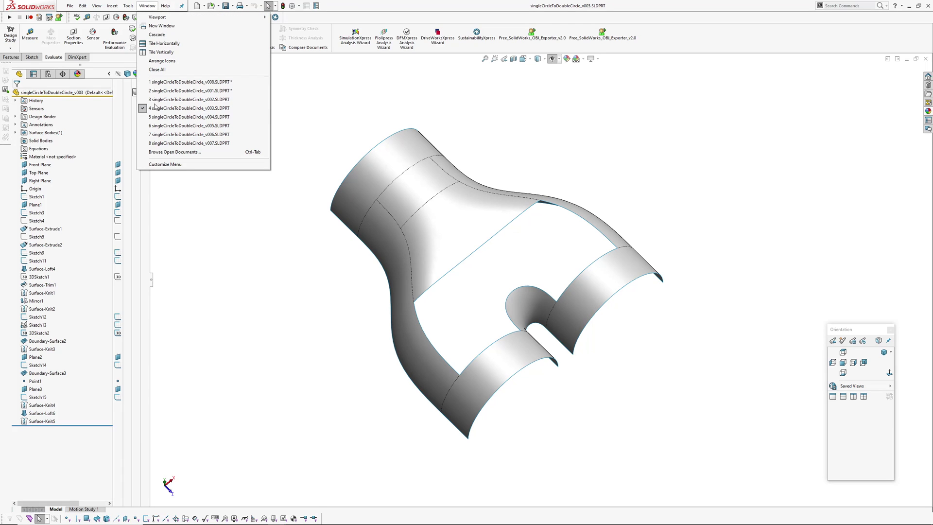
left_click(160, 117)
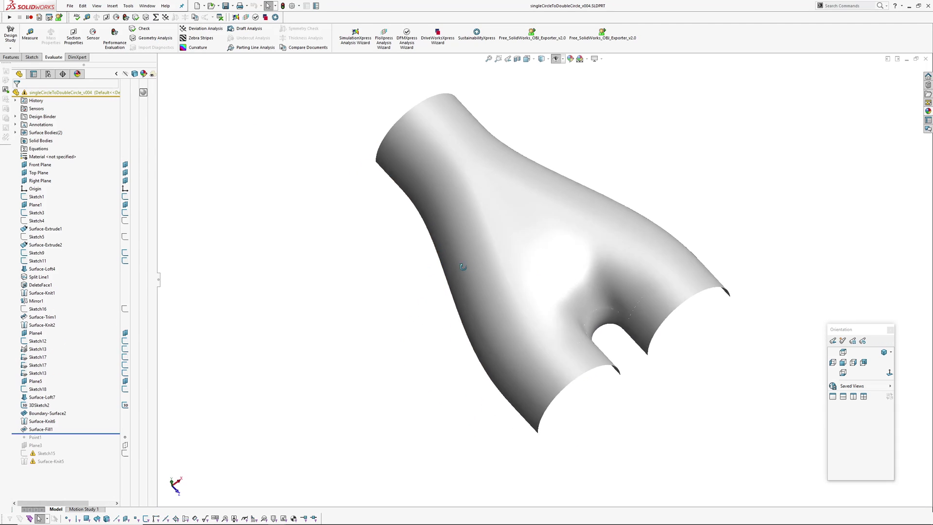
middle_click_drag(316, 326, 508, 327)
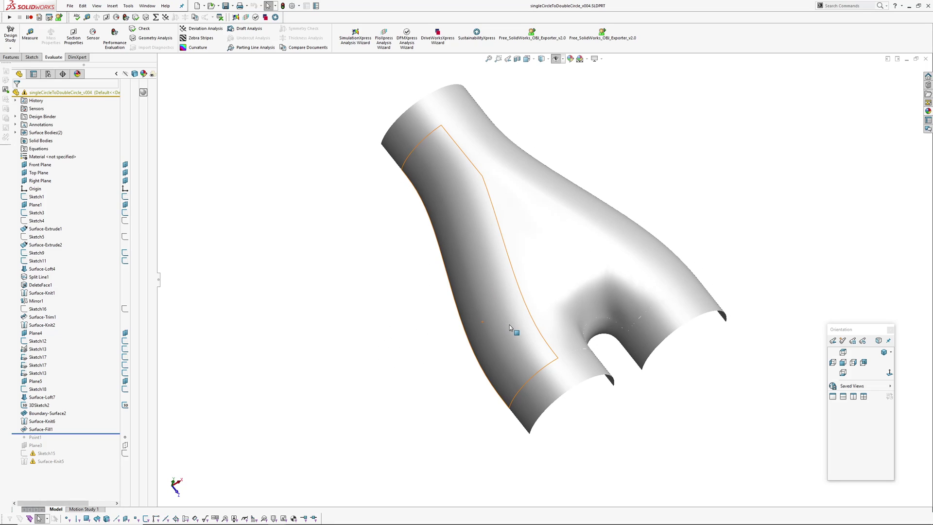
left_click(510, 325)
middle_click_drag(445, 298, 380, 304)
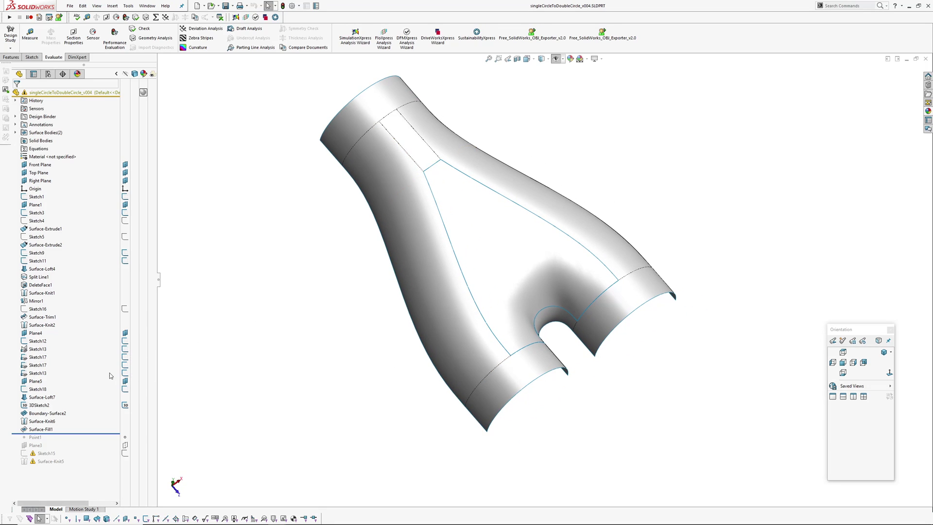
Roll the model back to just after Mirror1, highlight the leg surface and Split Line1, and dismiss the auto-recover warning
left_click_drag(80, 434, 78, 355)
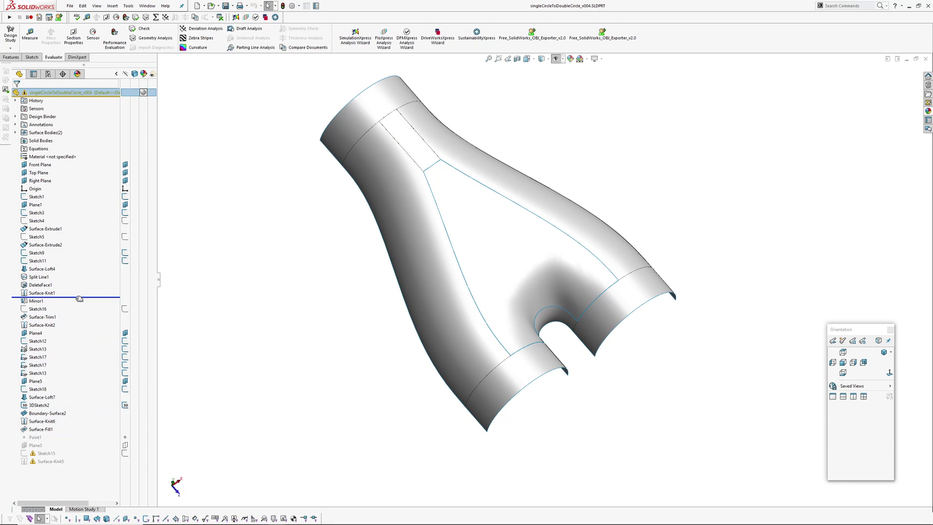
left_click_drag(79, 305, 79, 305)
middle_click_drag(473, 233, 403, 228)
left_click(405, 216)
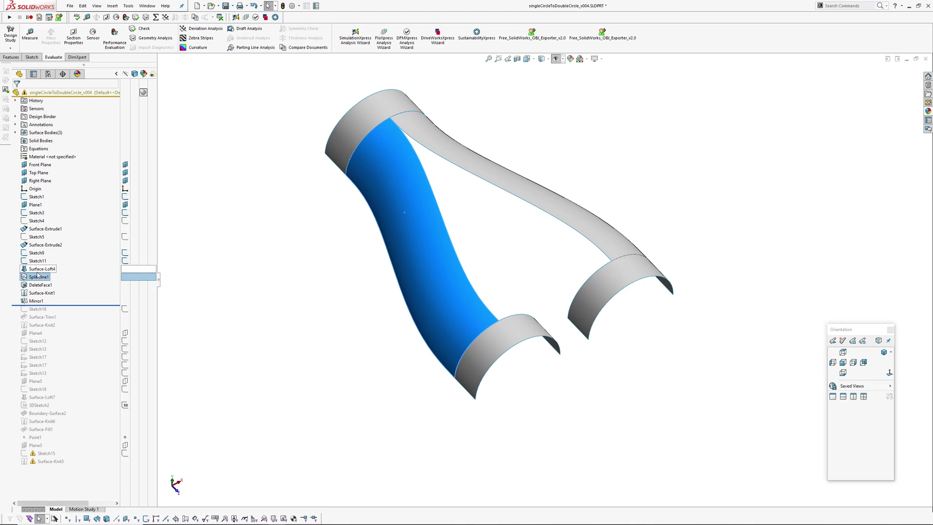
left_click(38, 270)
left_click(43, 278)
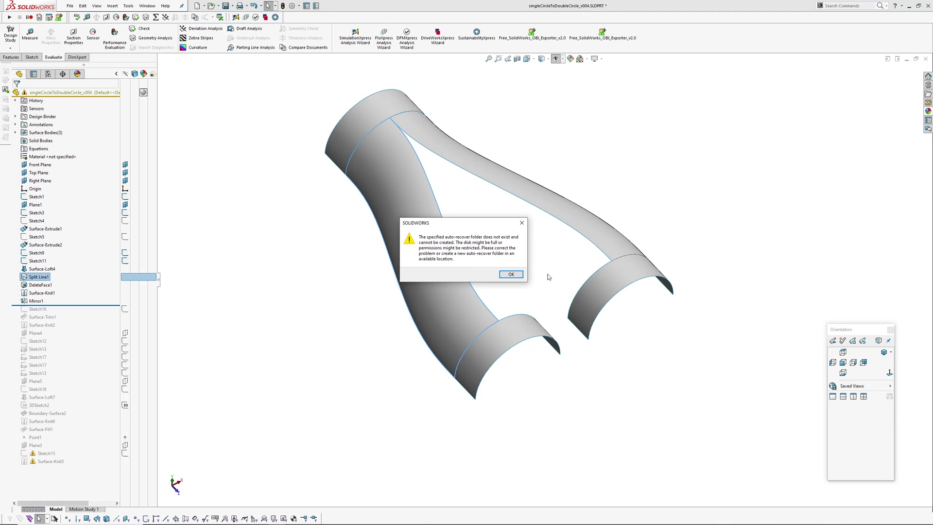
left_click(511, 274)
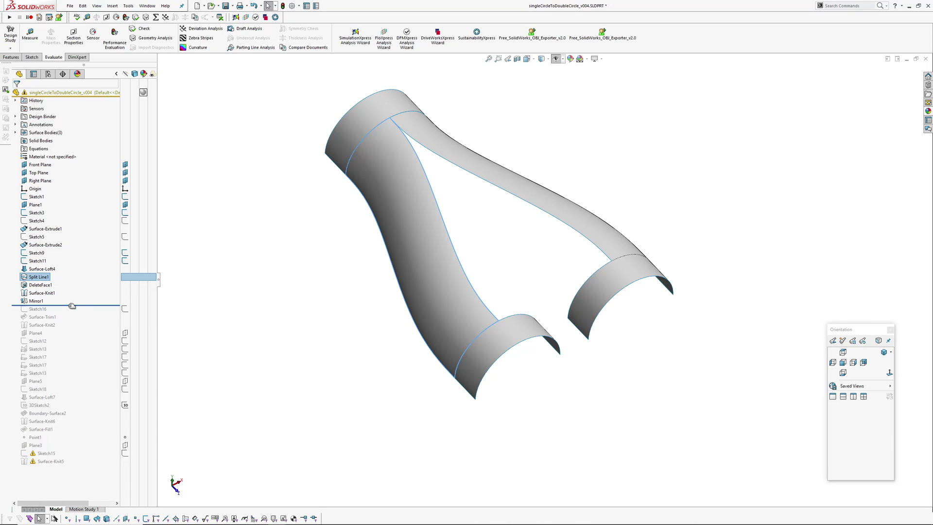
Roll back to Surface-Loft4, select the lofted face, and roll forward past Split Line1 to examine its dividing edge
left_click_drag(72, 306, 72, 273)
middle_click_drag(433, 202, 410, 239)
left_click(410, 240)
left_click_drag(68, 273, 68, 280)
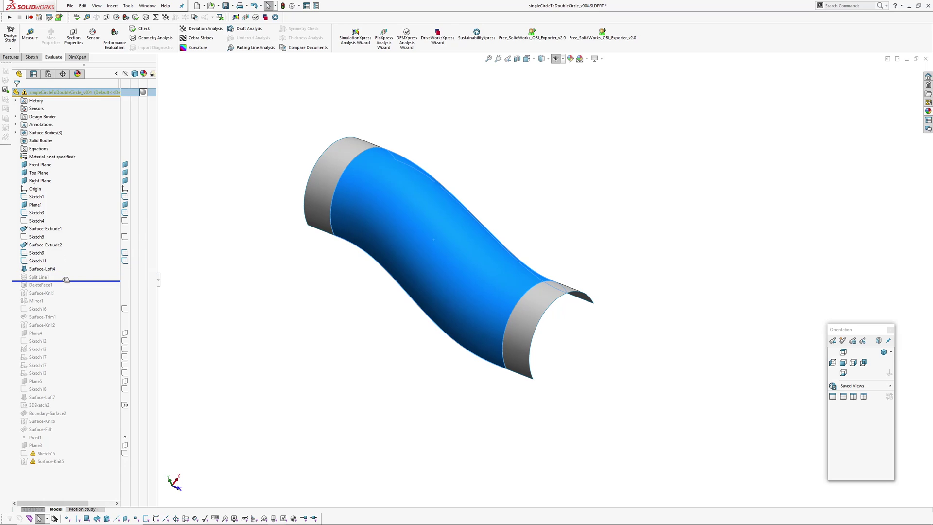
middle_click_drag(298, 298, 369, 278)
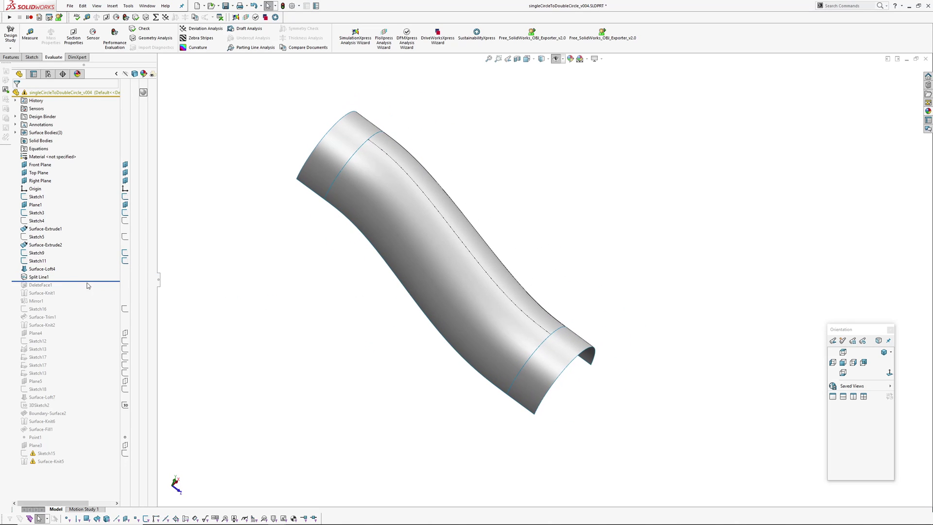
Create a silhouette split line on the extruded inlet face, using the Right Plane as the direction of pull
left_click(112, 5)
mouse_move(130, 92)
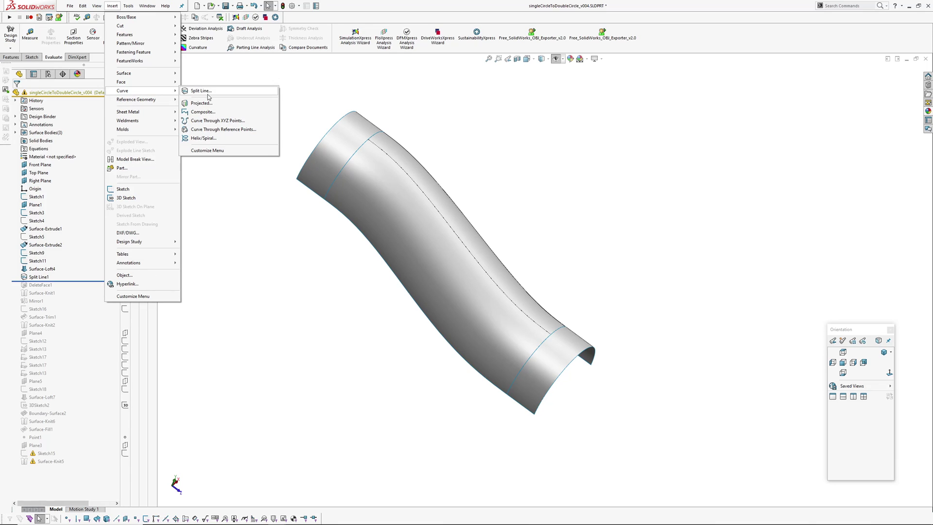
left_click(201, 91)
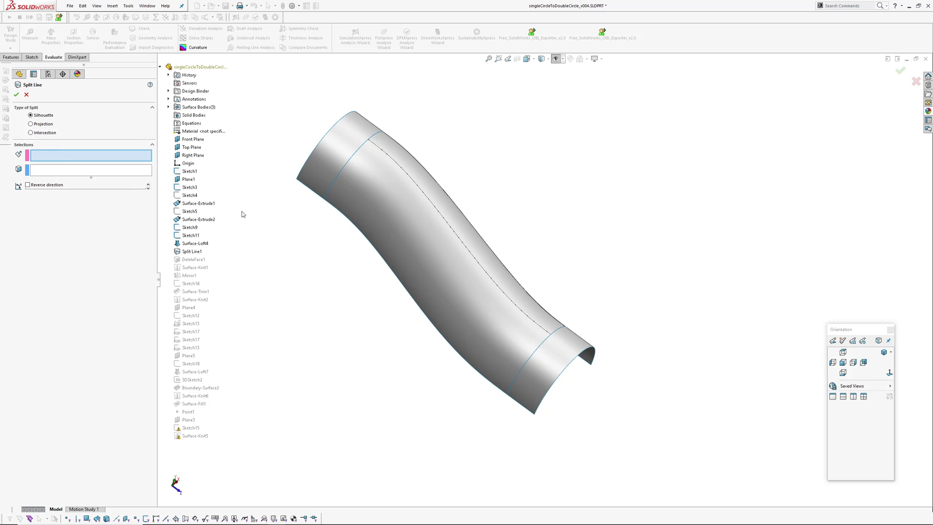
mouse_move(392, 213)
middle_mouse_down()
mouse_move(375, 165)
mouse_move(381, 214)
middle_mouse_up()
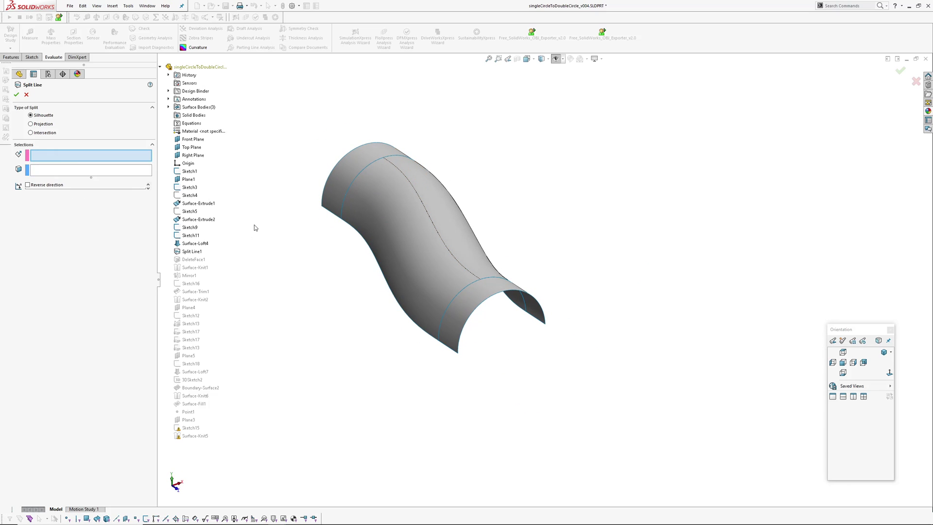
left_click(193, 156)
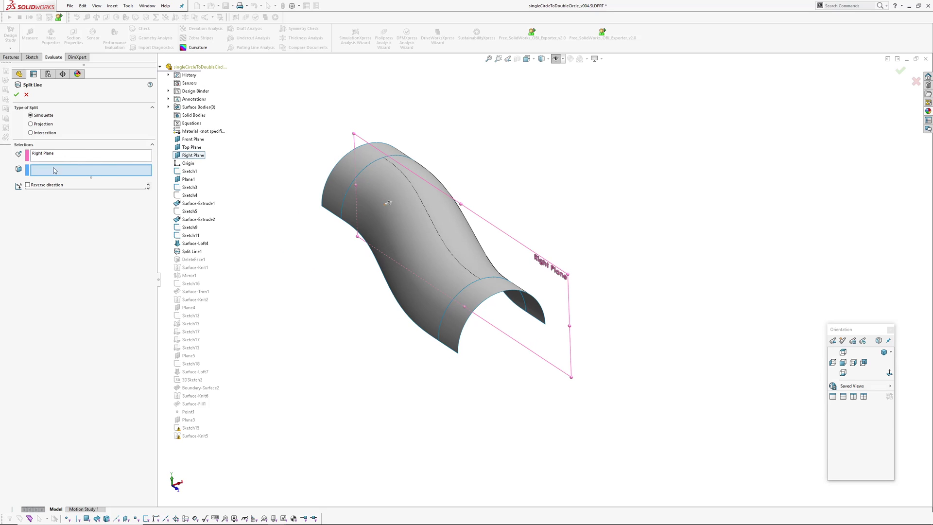
left_click(349, 164)
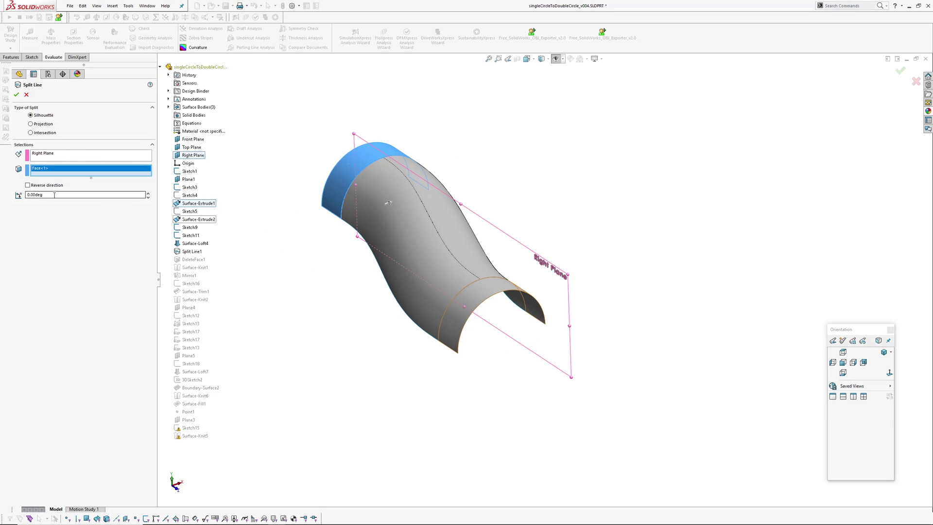
scroll(296, 134, "down", 4)
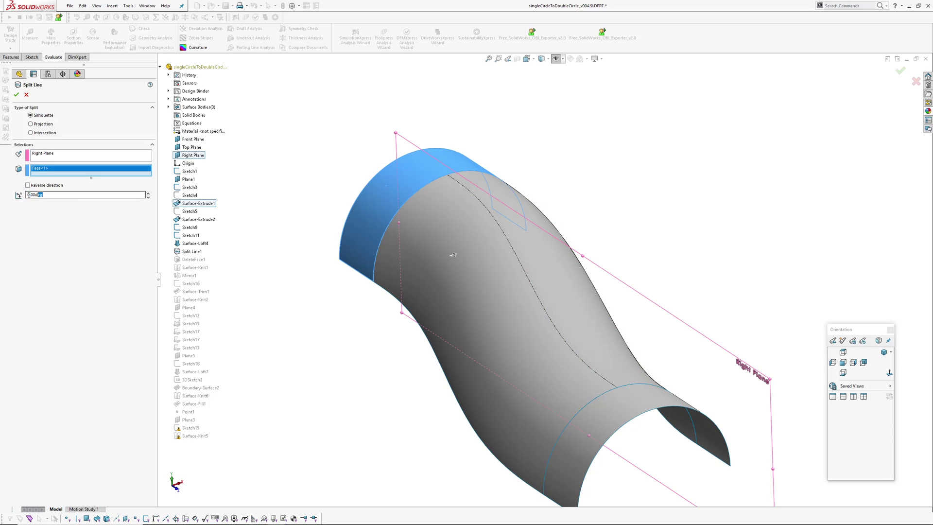
left_click_drag(29, 194, 2, 198)
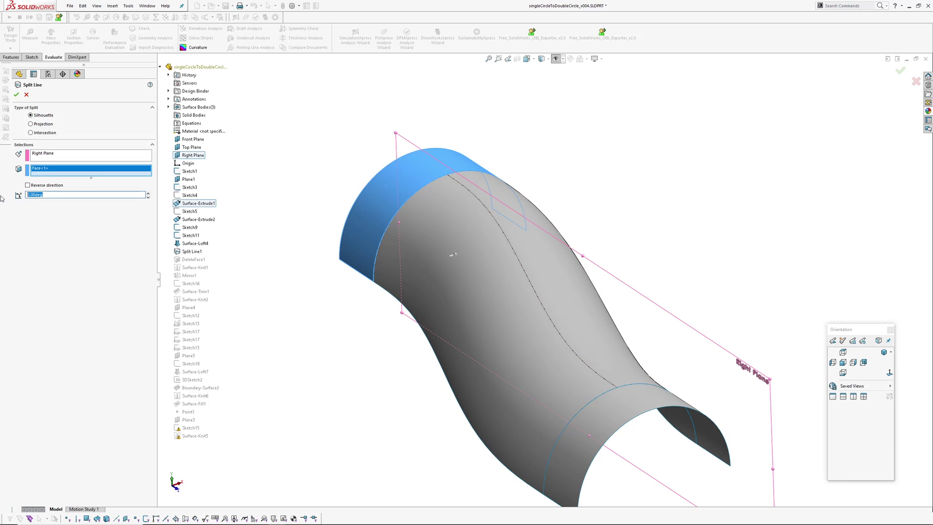
left_click(17, 95)
Inspect the new split edge on the inlet face and delete that split line feature
scroll(435, 209, "down", 4)
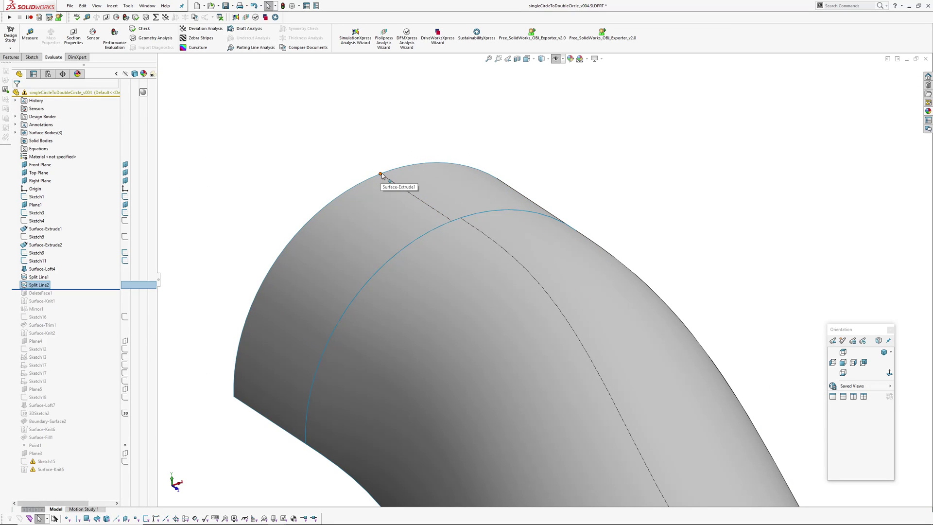
middle_click_drag(402, 202, 397, 198)
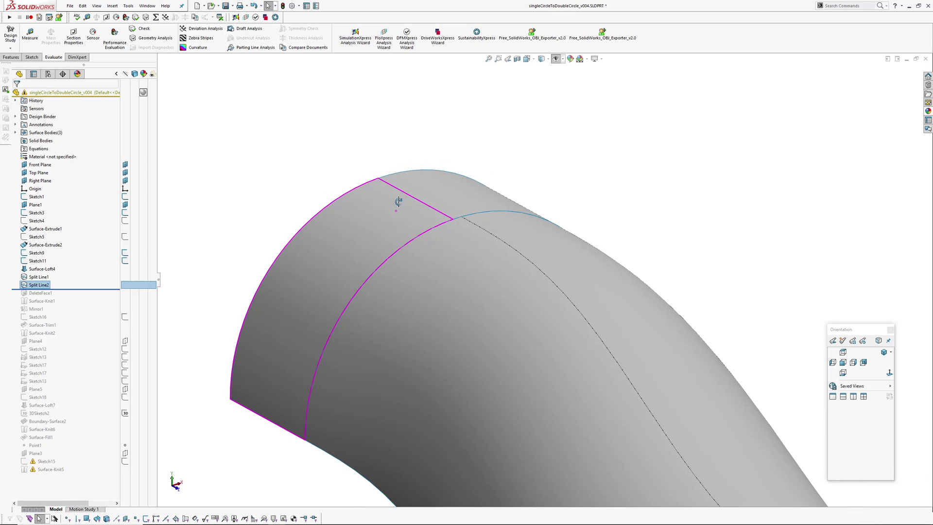
middle_click_drag(321, 170, 312, 267, "shift")
left_click(312, 266)
left_click(50, 286)
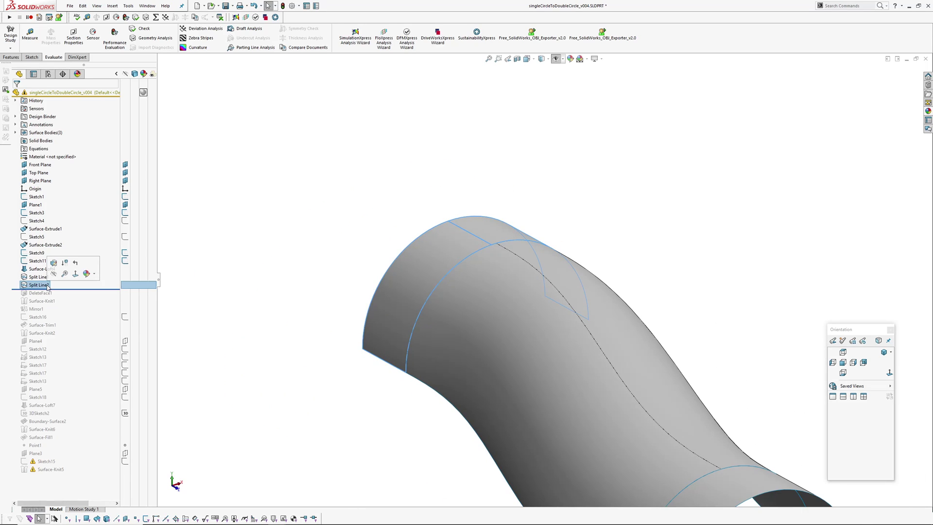
key("Delete")
key("Return")
key("f")
scroll(549, 287, "up", 4)
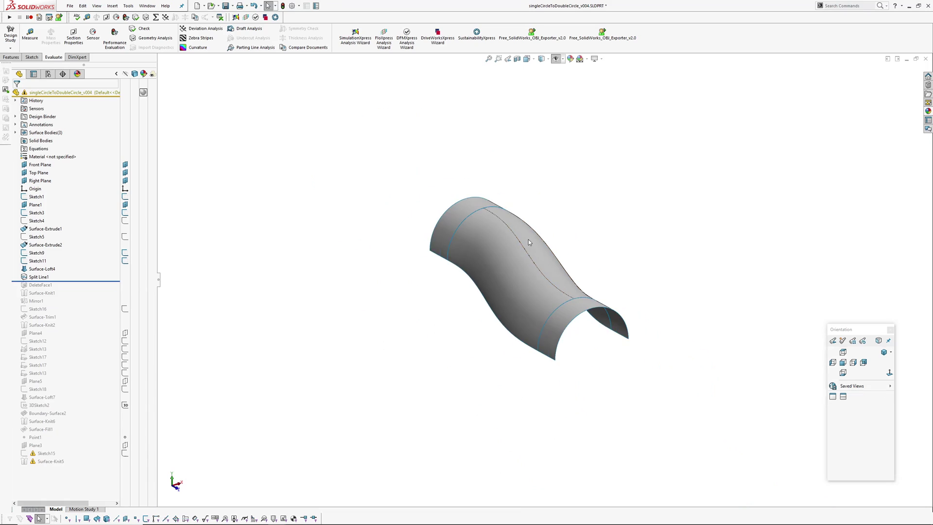
Examine the split leg, including from the Right view, and roll the model forward past DeleteFace1
middle_click_drag(549, 287, 522, 325)
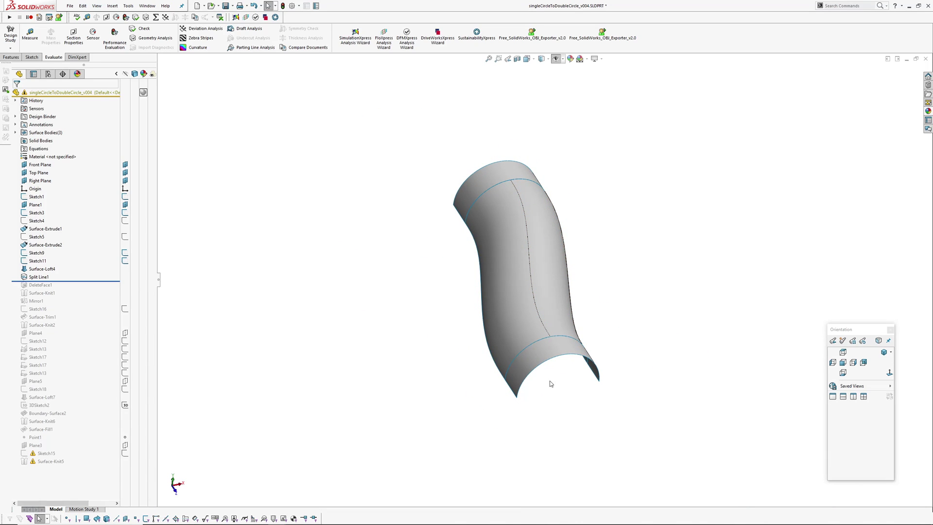
middle_click_drag(550, 381, 612, 274)
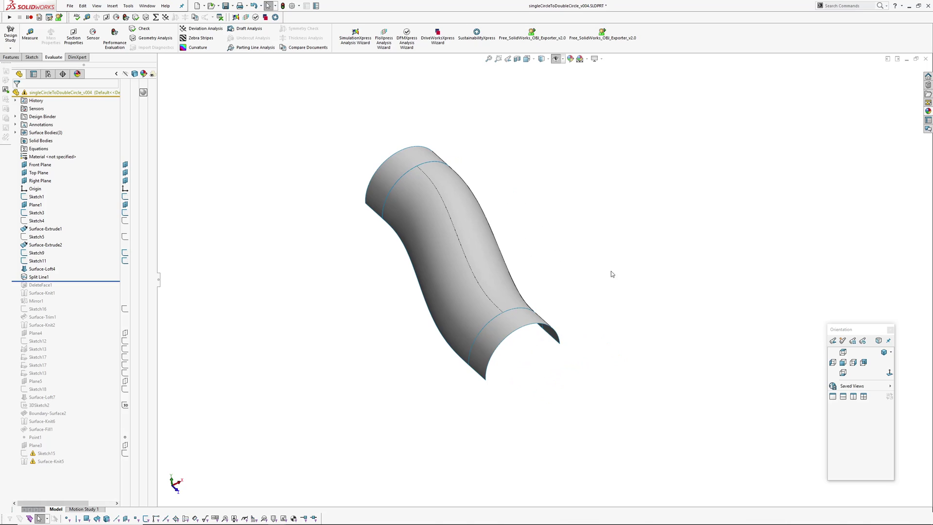
left_click(853, 363)
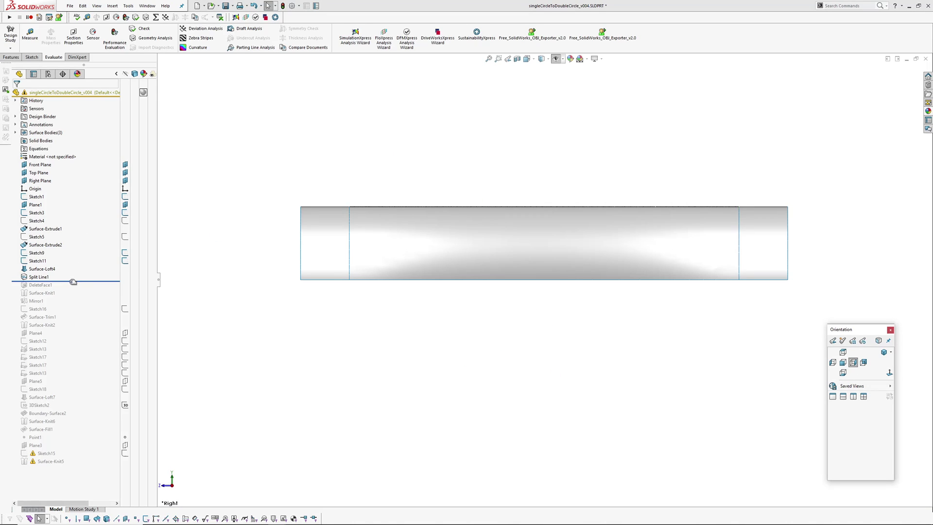
left_click_drag(73, 282, 73, 290)
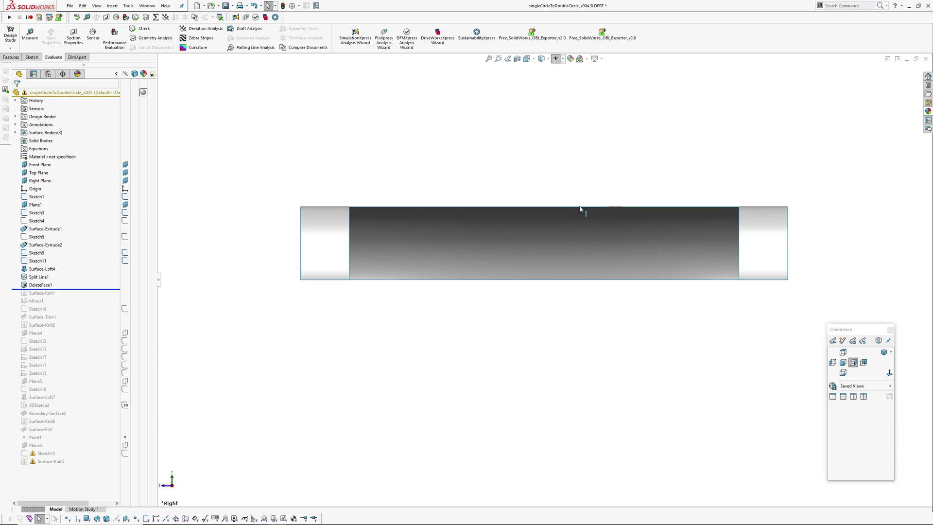
middle_click_drag(371, 149, 490, 303)
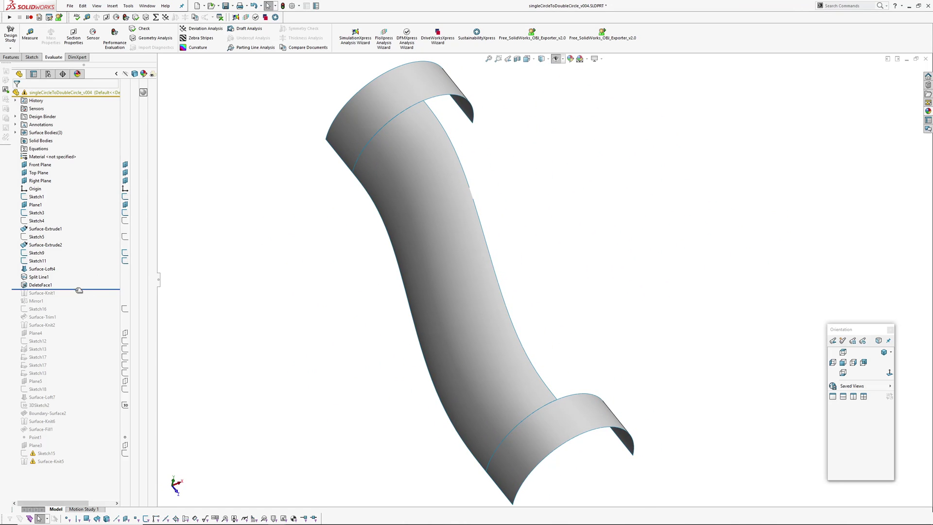
Roll the model forward past Mirror1 and on to Sketch12, and select Sketch12 to show its arc between the outlets
left_click_drag(79, 288, 71, 305)
middle_click_drag(400, 282, 379, 293)
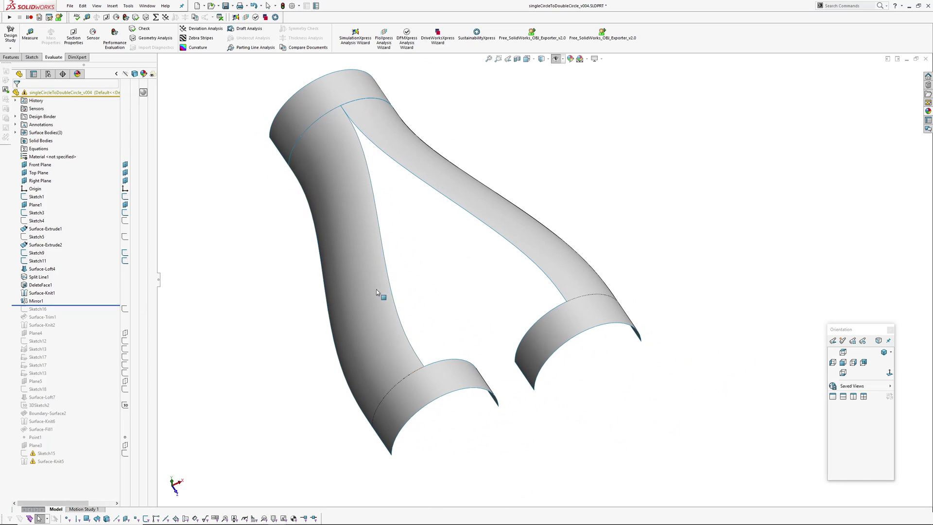
left_click_drag(96, 306, 87, 344)
left_click(38, 341)
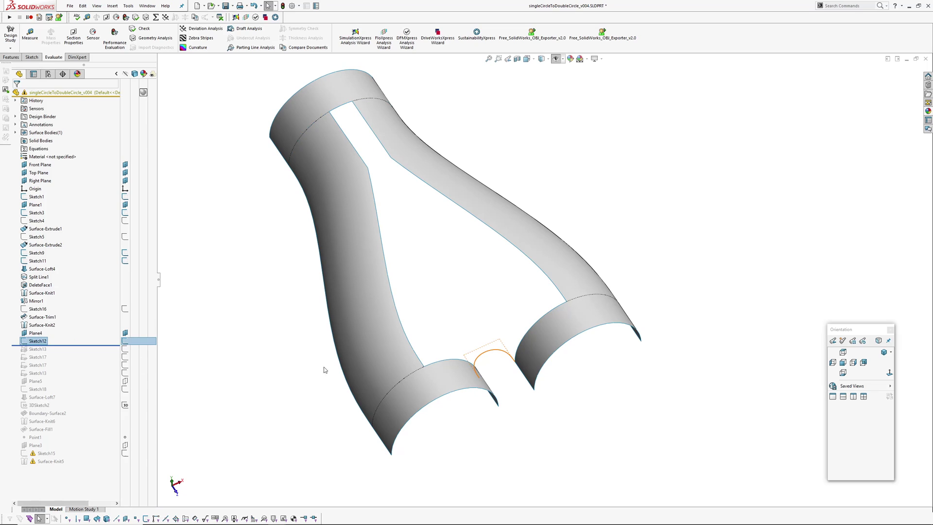
Roll the model forward past Sketch13 and examine its curve running from the inlet to the arc between the outlets
mouse_move(428, 318)
middle_mouse_down()
mouse_move(416, 345)
mouse_move(424, 388)
middle_mouse_up()
mouse_move(424, 388)
middle_mouse_down("ctrl")
mouse_move(471, 377)
mouse_move(477, 333)
middle_mouse_up("ctrl")
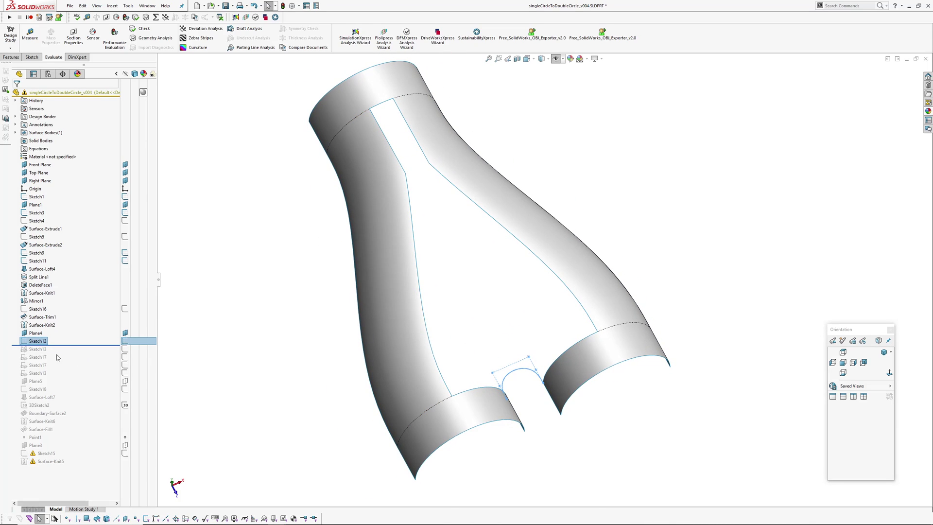
mouse_move(68, 346)
left_mouse_down()
mouse_move(64, 361)
mouse_move(59, 354)
left_mouse_up()
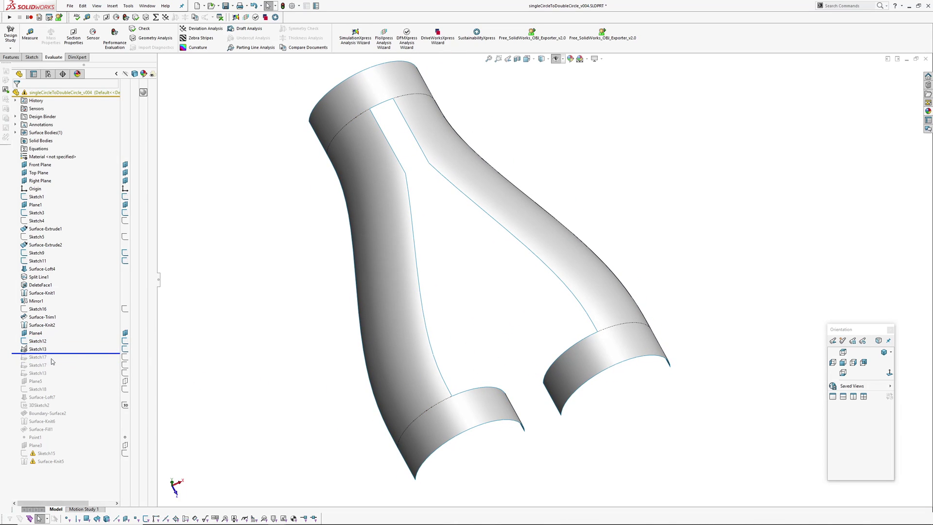
mouse_move(525, 287)
middle_mouse_down()
mouse_move(535, 279)
mouse_move(505, 271)
mouse_move(507, 286)
middle_mouse_up()
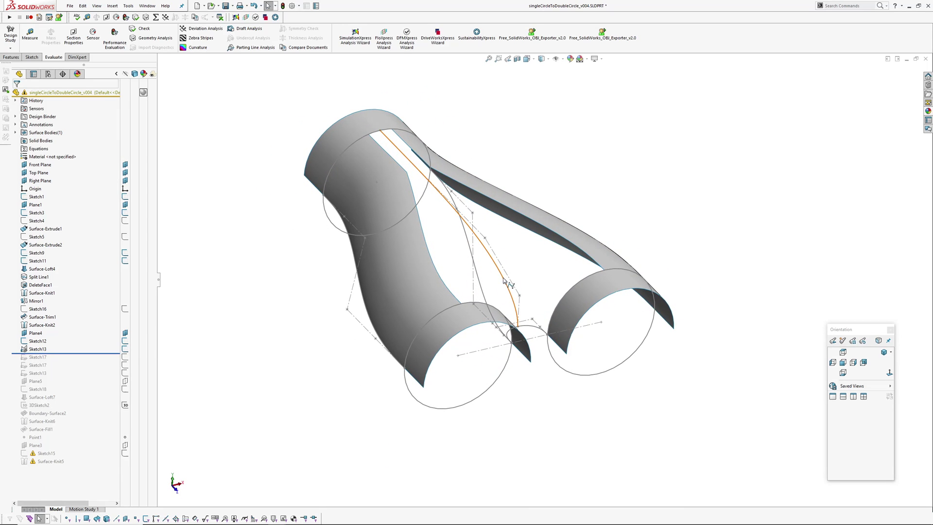
middle_click_drag(453, 207, 428, 258)
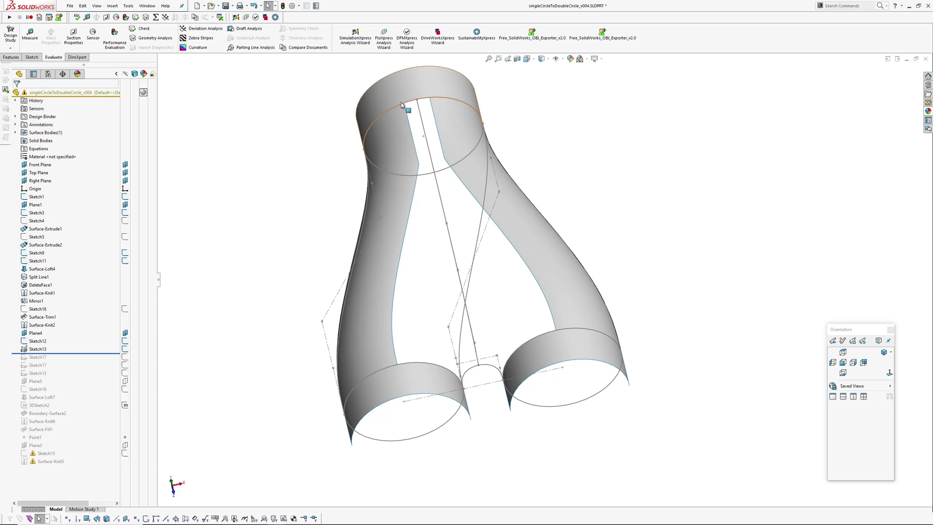
Roll back to Sketch16 to examine the gap before Surface-Trim1, and roll the model forward past Plane5
left_click_drag(59, 353, 60, 314)
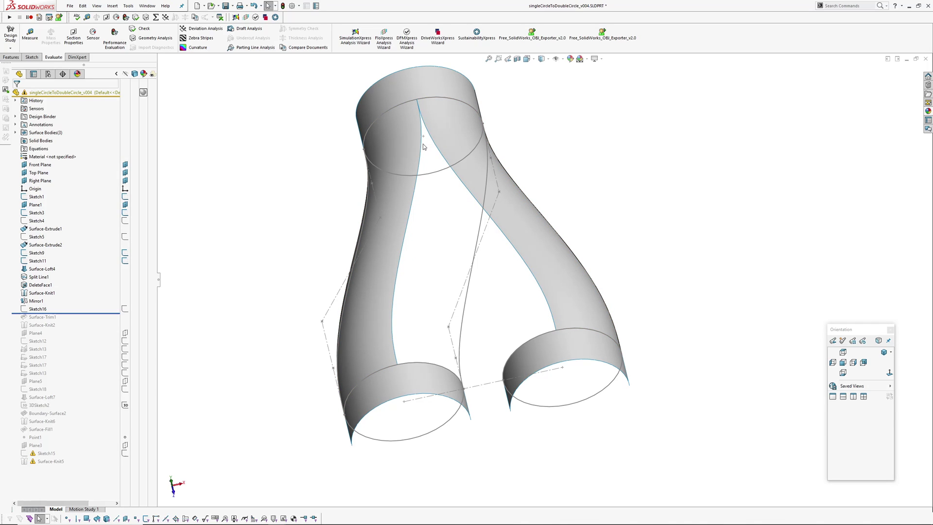
left_click(423, 120)
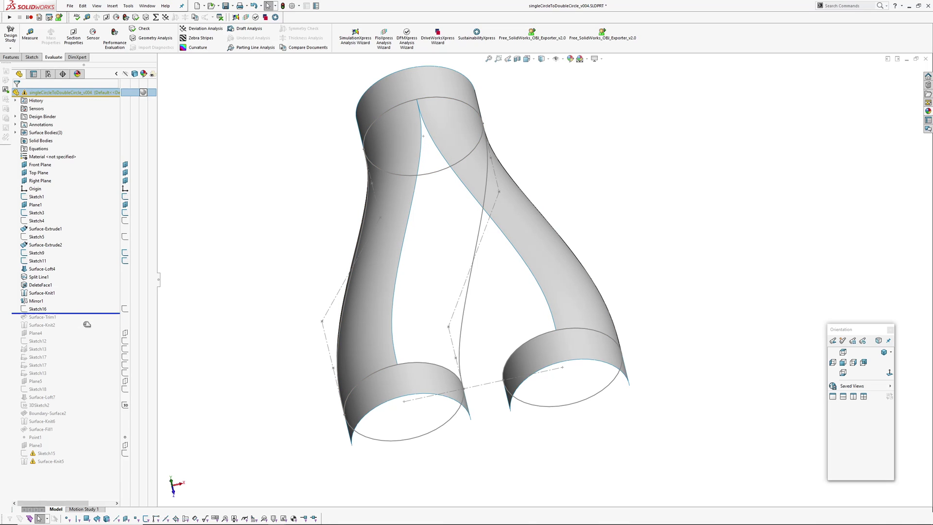
left_click_drag(84, 312, 83, 381)
mouse_move(431, 277)
middle_mouse_down()
mouse_move(414, 251)
mouse_move(393, 115)
middle_mouse_up()
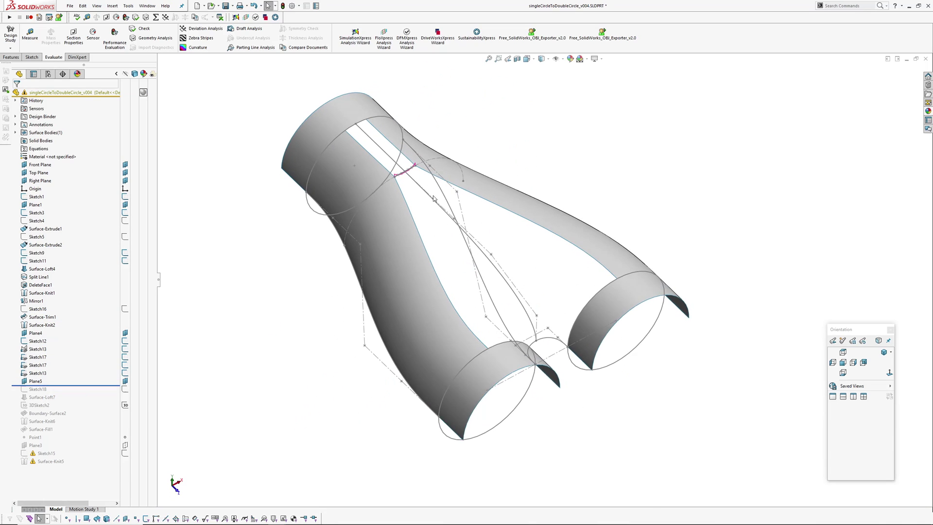
scroll(393, 115, "down", 5)
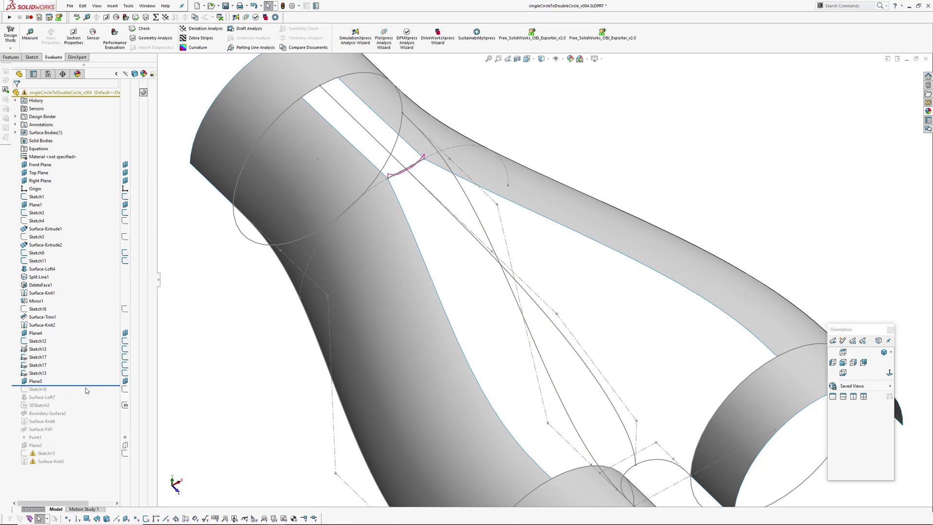
Roll the model forward past 3DSketch2 and hide the sketches to examine the bare surfaces
left_click_drag(86, 386, 85, 405)
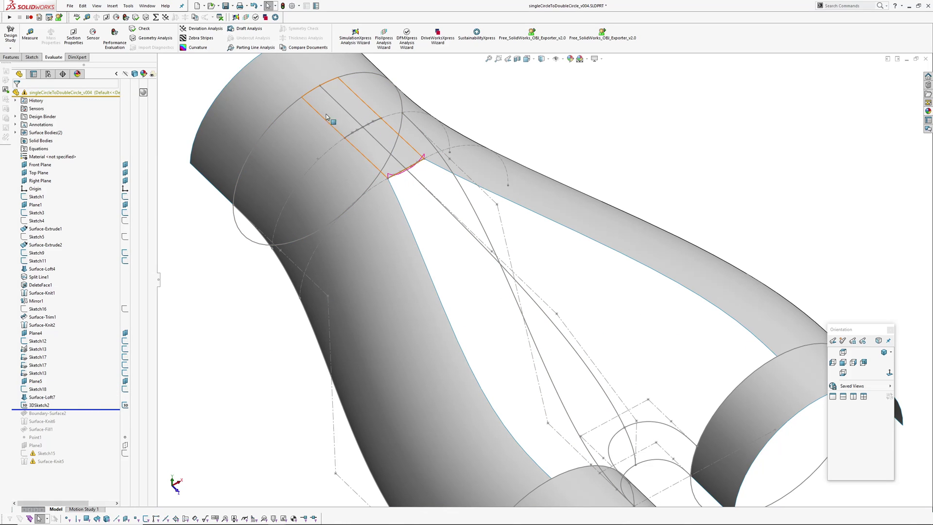
key("h")
scroll(422, 199, "up", 3)
mouse_move(424, 206)
middle_mouse_down()
mouse_move(431, 275)
mouse_move(385, 237)
middle_mouse_up()
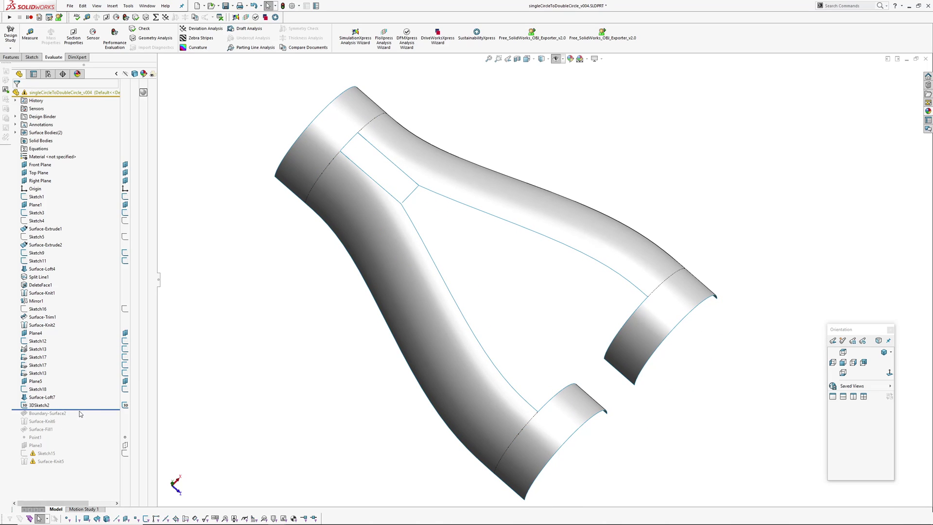
Roll the model forward past Boundary-Surface2 and on past Surface-Fill1, examining the patched area between the legs
left_click_drag(80, 411, 79, 418)
middle_click_drag(457, 292, 487, 292)
left_click_drag(71, 419, 75, 429)
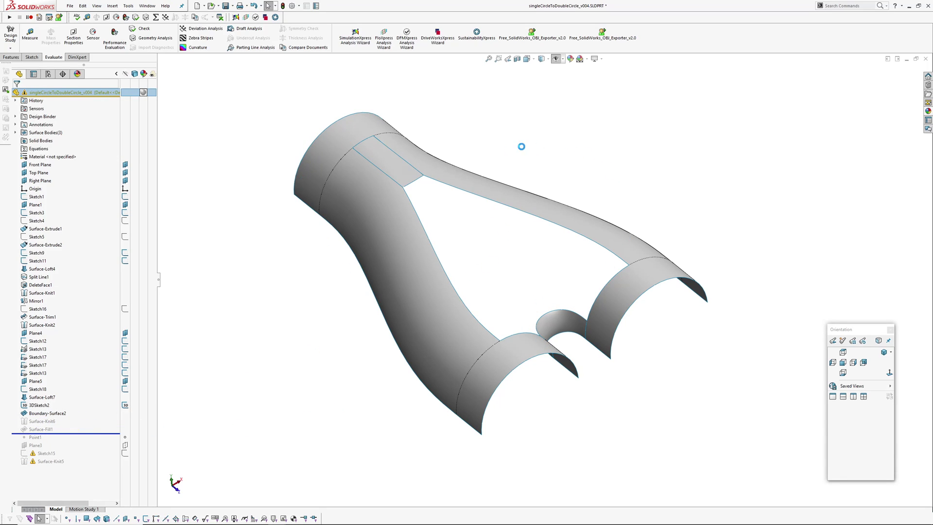
middle_click_drag(475, 264, 478, 219)
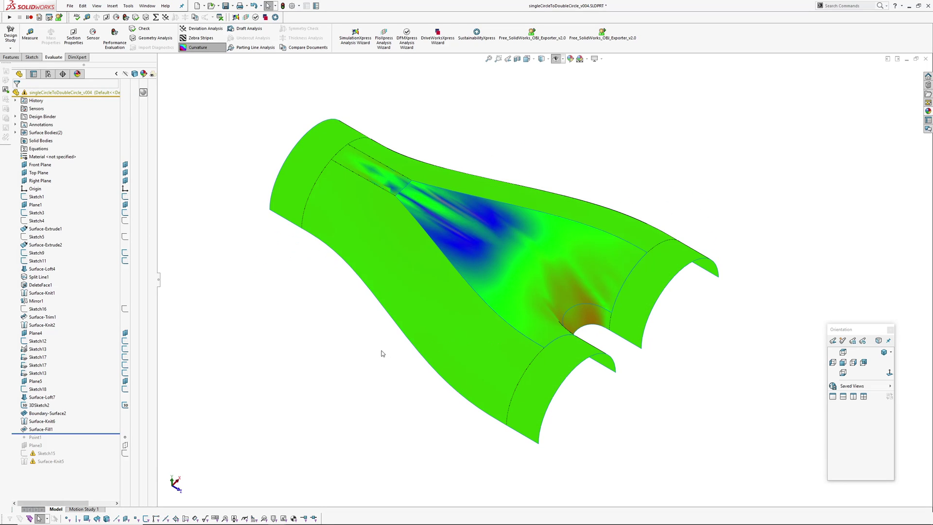
Check the filled surface's continuity with the Curvature display and Zebra Stripes, and turn both off
key("c")
key("z")
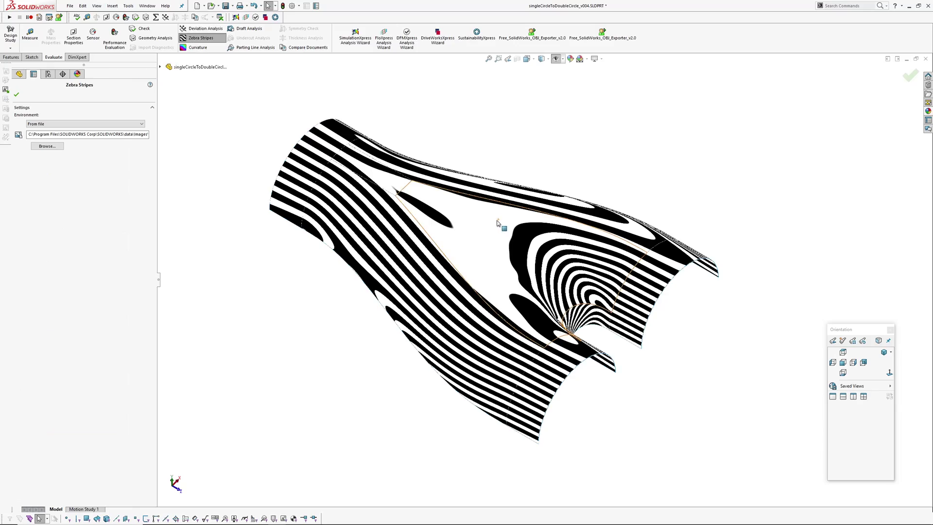
mouse_move(497, 223)
middle_mouse_down()
mouse_move(439, 219)
mouse_move(504, 236)
mouse_move(491, 318)
mouse_move(540, 327)
mouse_move(477, 142)
mouse_move(454, 234)
mouse_move(453, 216)
mouse_move(485, 242)
mouse_move(456, 226)
mouse_move(461, 171)
mouse_move(528, 202)
middle_mouse_up()
key("Escape")
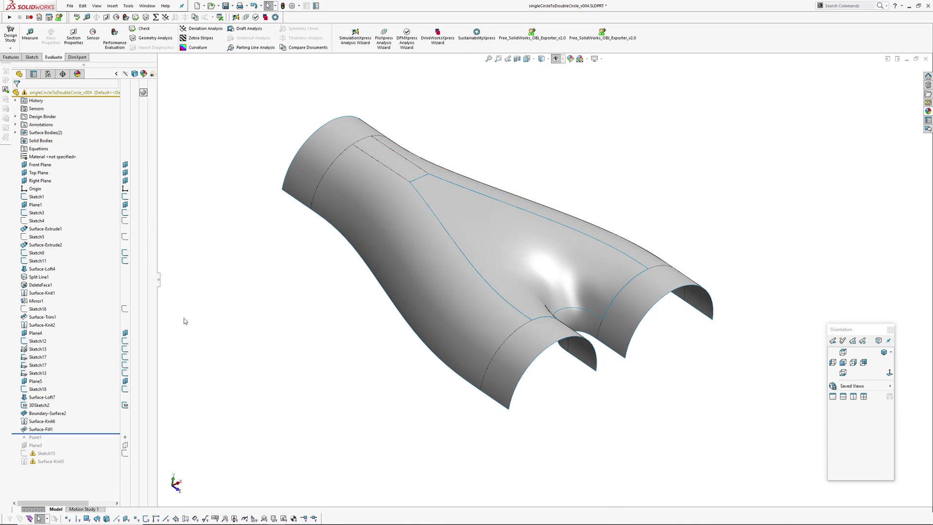
Open the Surface-Fill1 definition to review its patch boundary and edge settings, and close it
left_click(35, 429)
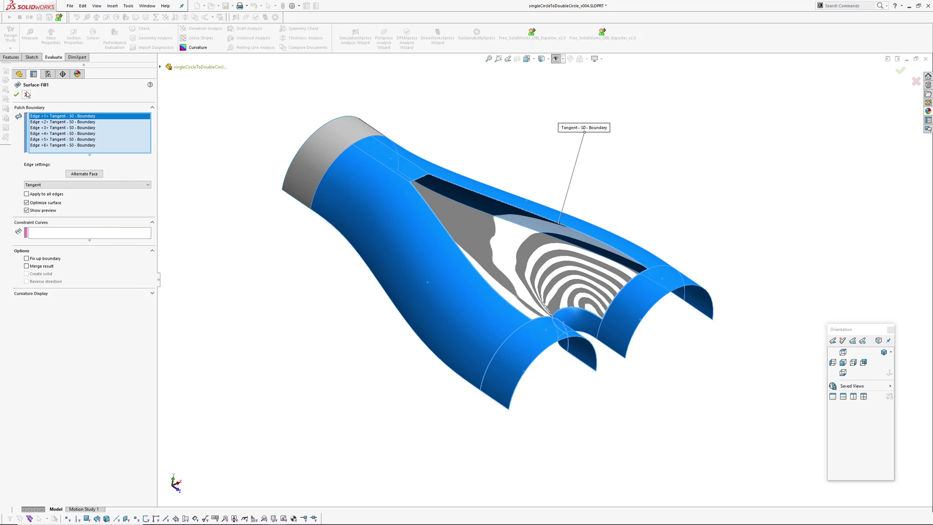
key("Return")
middle_click_drag(312, 312, 325, 299)
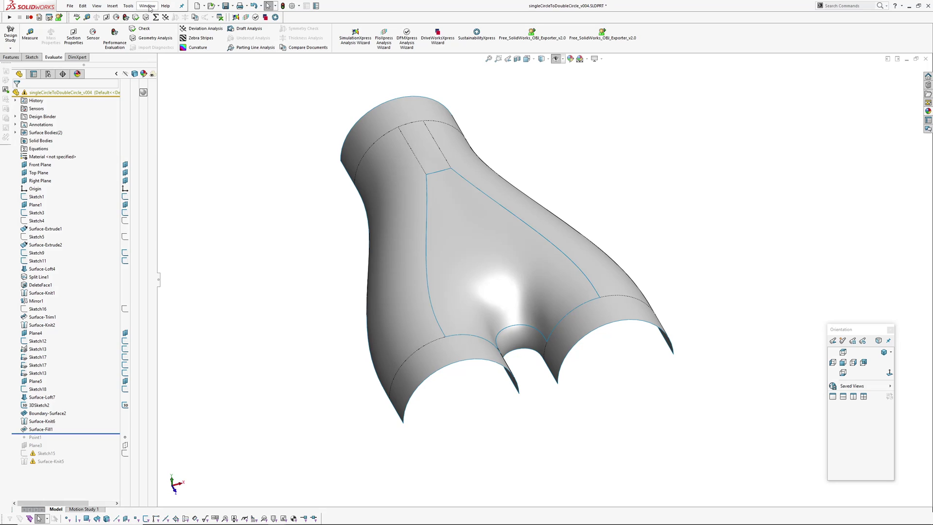
Roll back to Surface-Loft4 to examine the lofted leg face, and roll the model forward past Surface-Trim1
left_click_drag(74, 432, 89, 275)
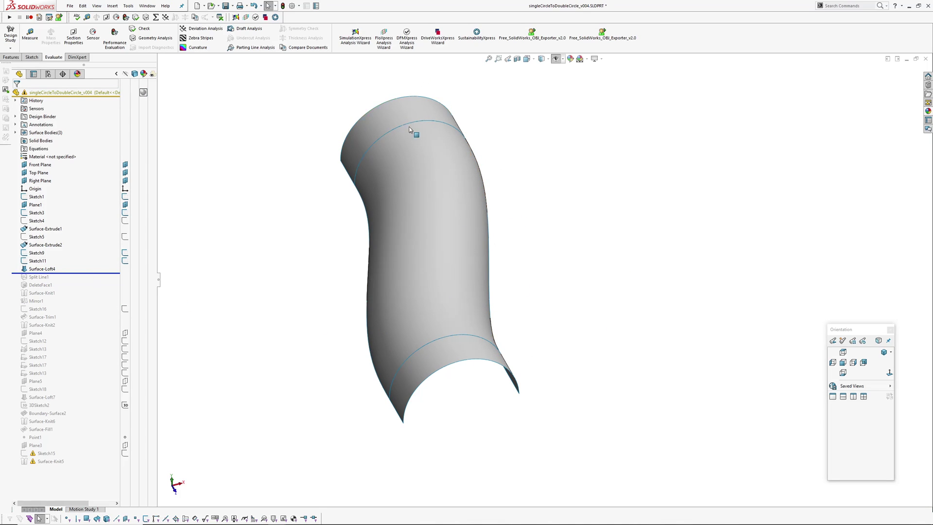
middle_click_drag(447, 198, 441, 247)
left_click(442, 247)
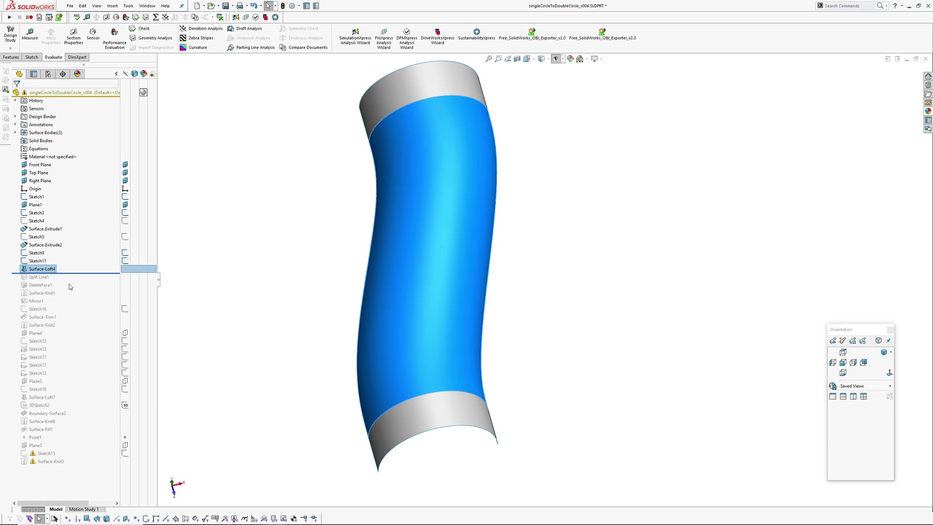
left_click_drag(77, 274, 74, 321)
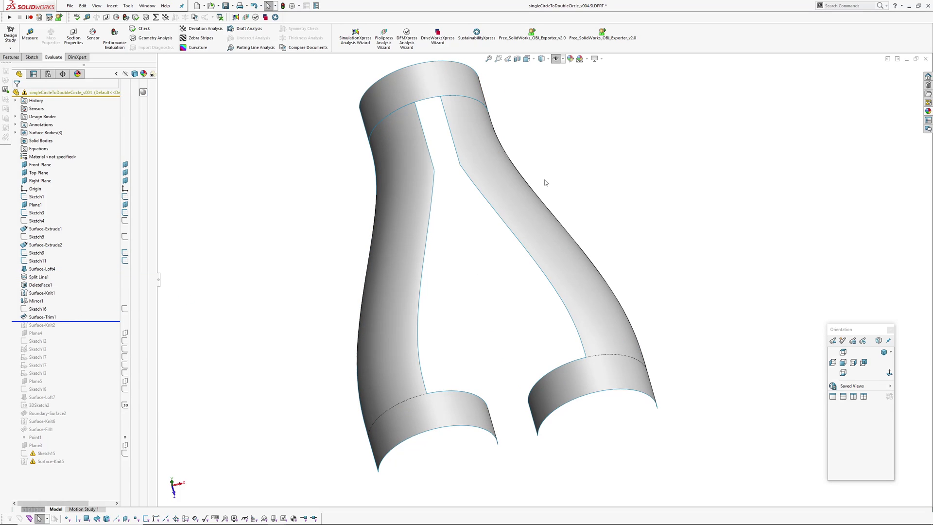
Switch to the singleCircleToDoubleCircle_v005 part and examine the complete branching tube
left_click(148, 5)
left_click(181, 126)
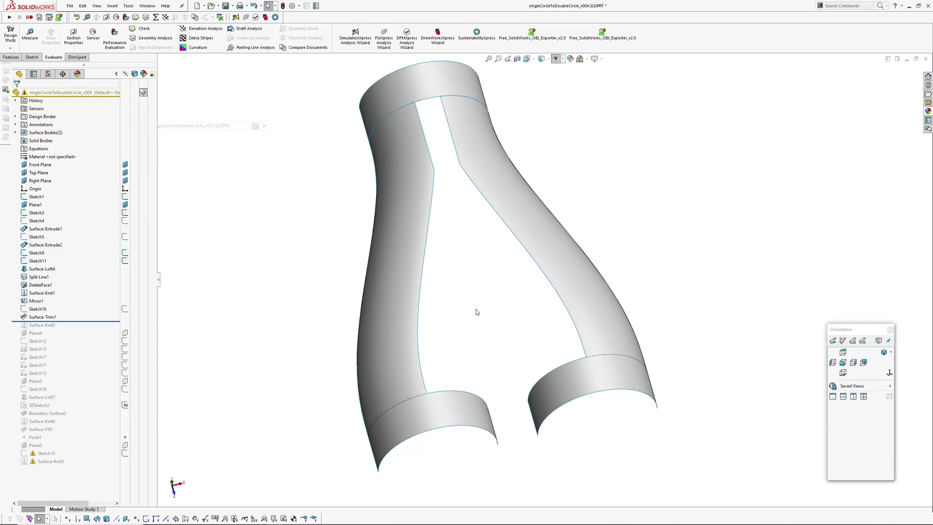
middle_click_drag(465, 305, 417, 362)
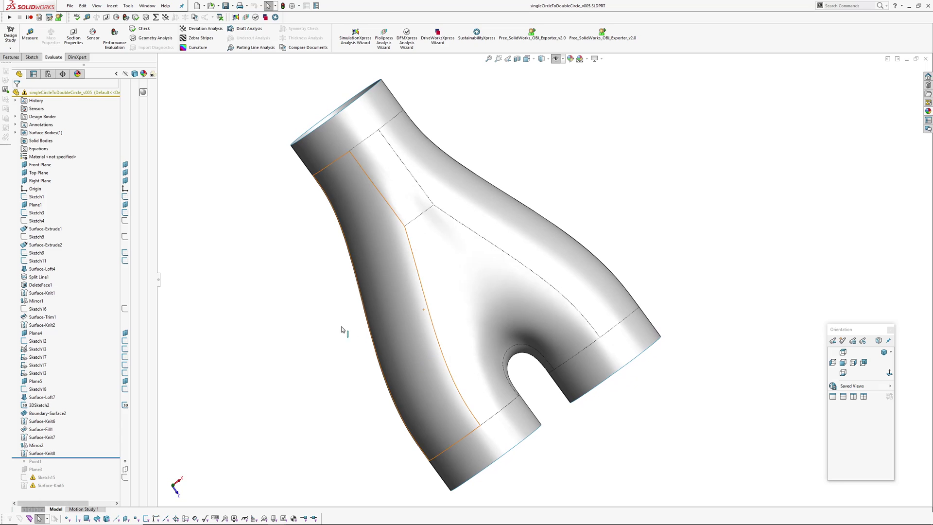
Check the v005 tube's surface continuity with the Curvature display and Zebra Stripes
left_click(197, 48)
middle_click_drag(473, 298, 375, 189)
left_click(201, 38)
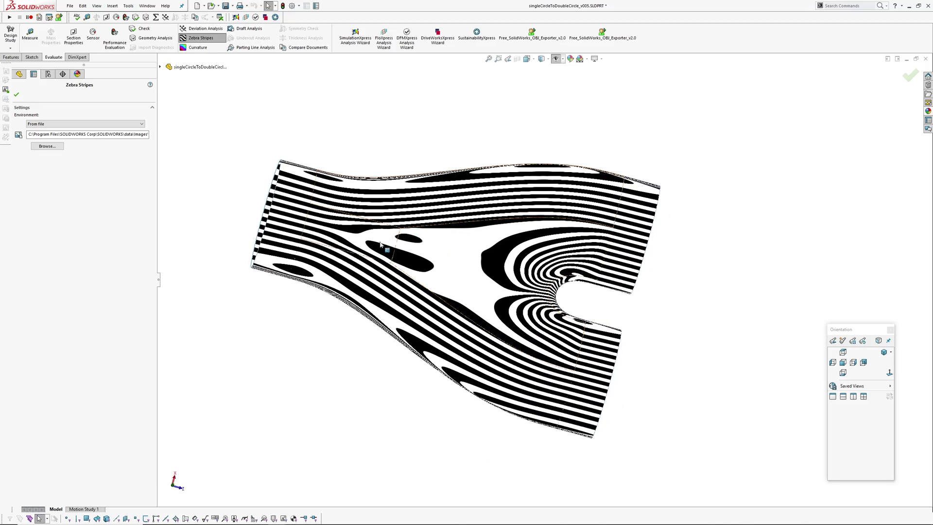
middle_click_drag(396, 255, 506, 210)
key("Escape")
Select the large face between the legs to identify its feature, clear the selection and examine the branch
left_click(506, 211)
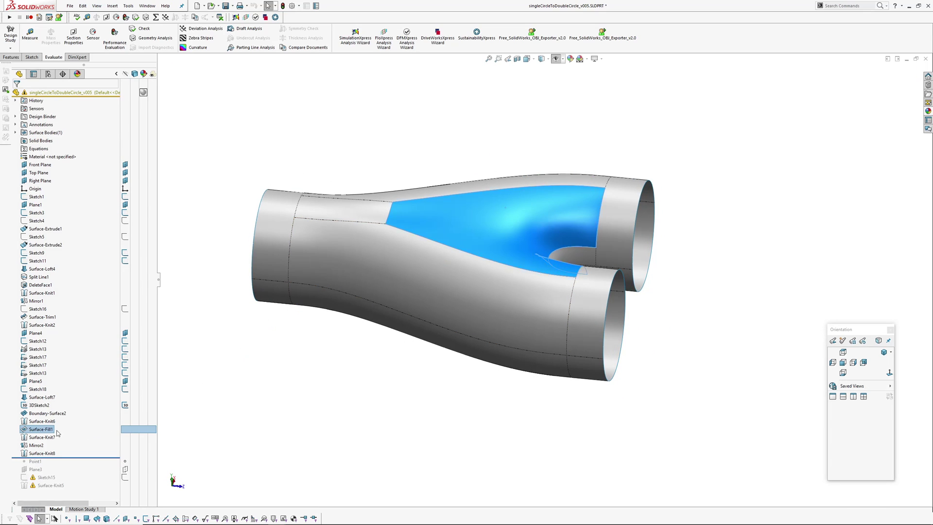
left_click(248, 456)
middle_click_drag(524, 304, 481, 340)
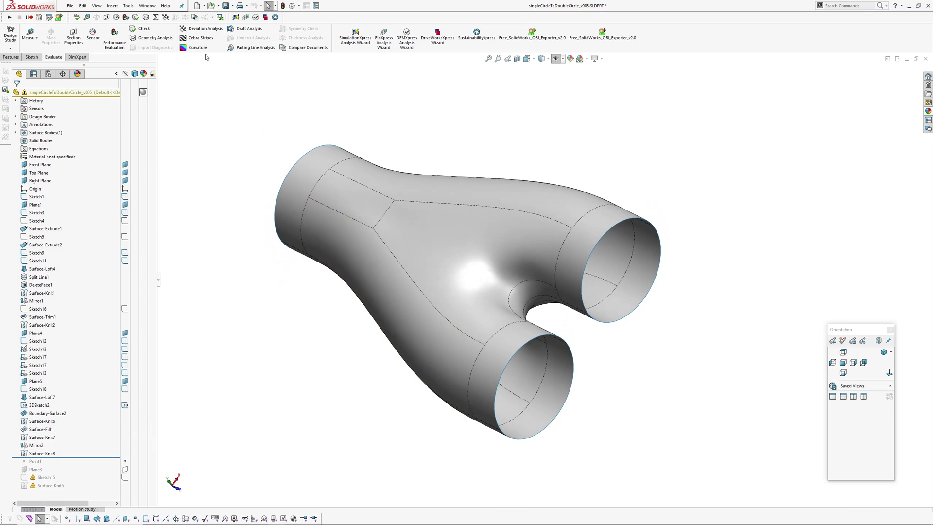
Switch to the singleCircleToDoubleCircle_v006 part and roll its history back to just after Surface-Trim3
left_click(152, 8)
left_click(175, 136)
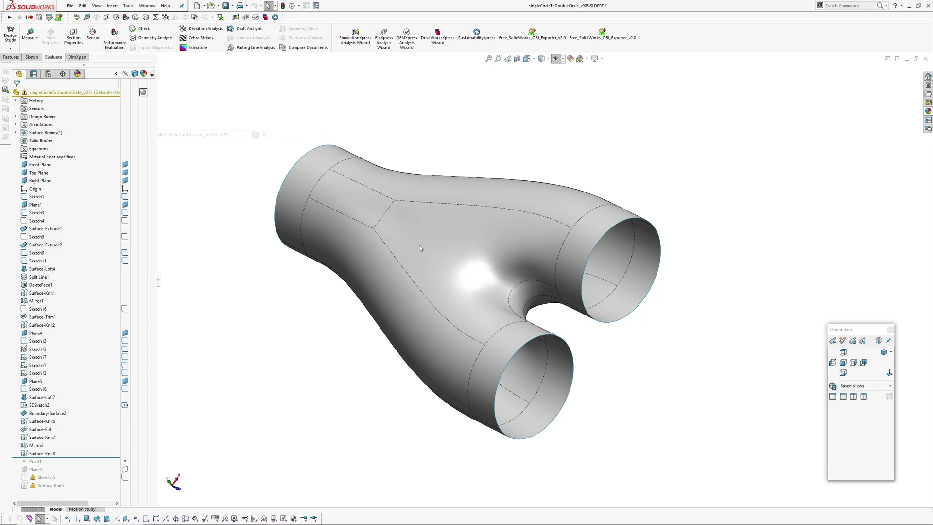
middle_click_drag(494, 227, 231, 308)
left_click_drag(80, 354, 70, 290)
middle_click_drag(409, 350, 420, 254)
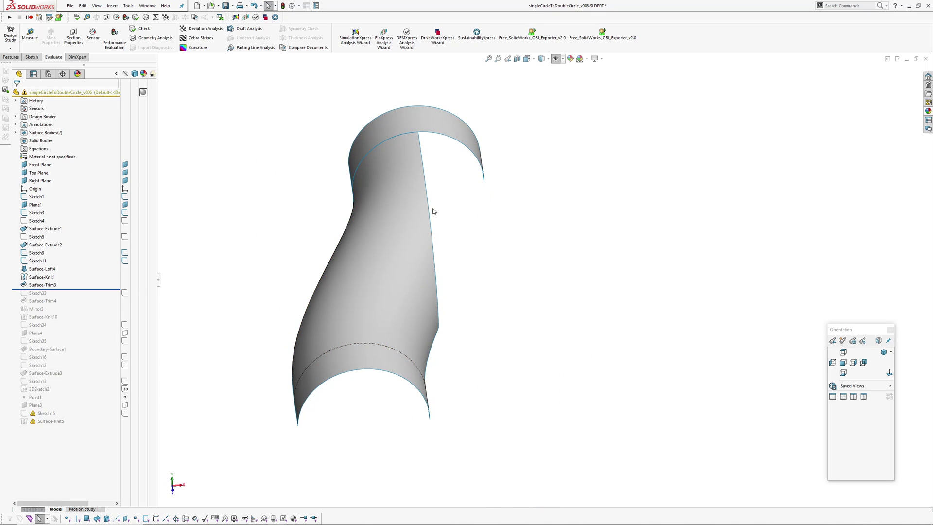
Compare the lofted leg before and after Surface-Trim3, rolling forward to Sketch33 and selecting the trim feature
left_click(400, 258)
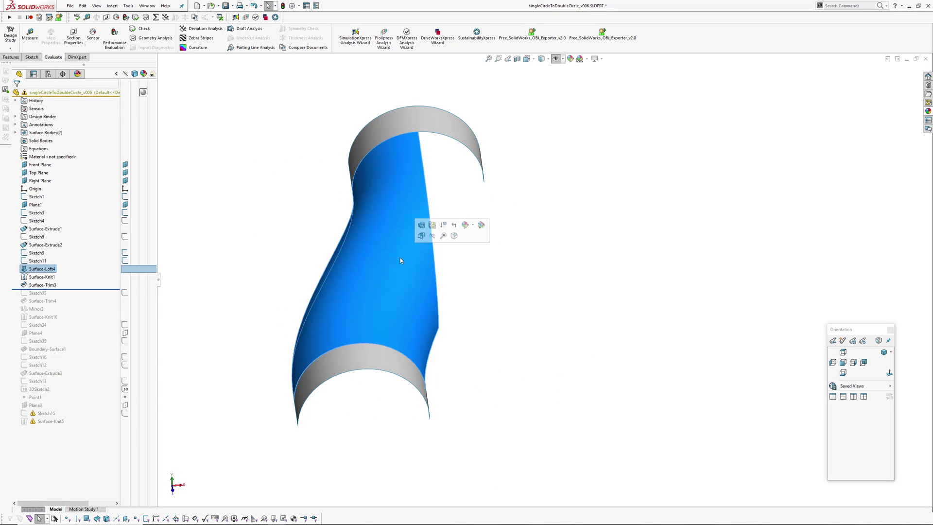
left_click_drag(84, 288, 83, 281)
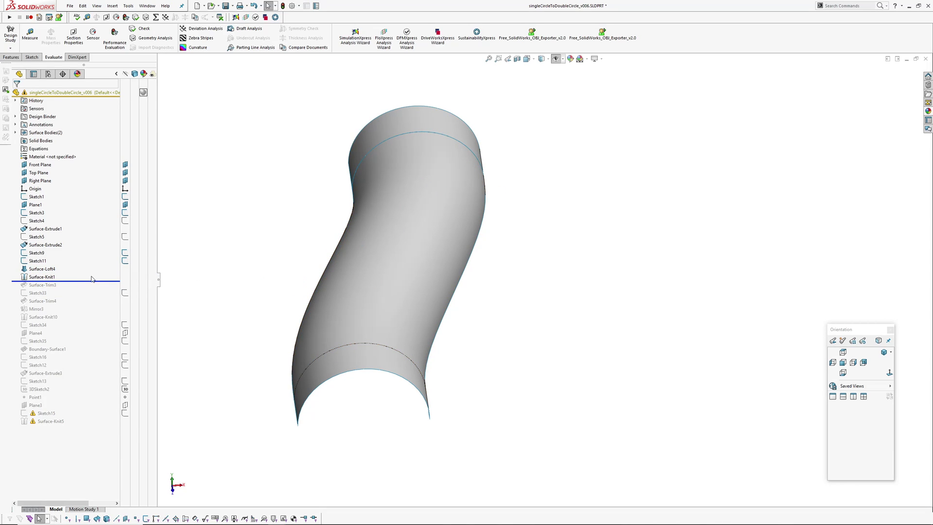
left_click_drag(77, 282, 76, 294)
left_click(42, 284)
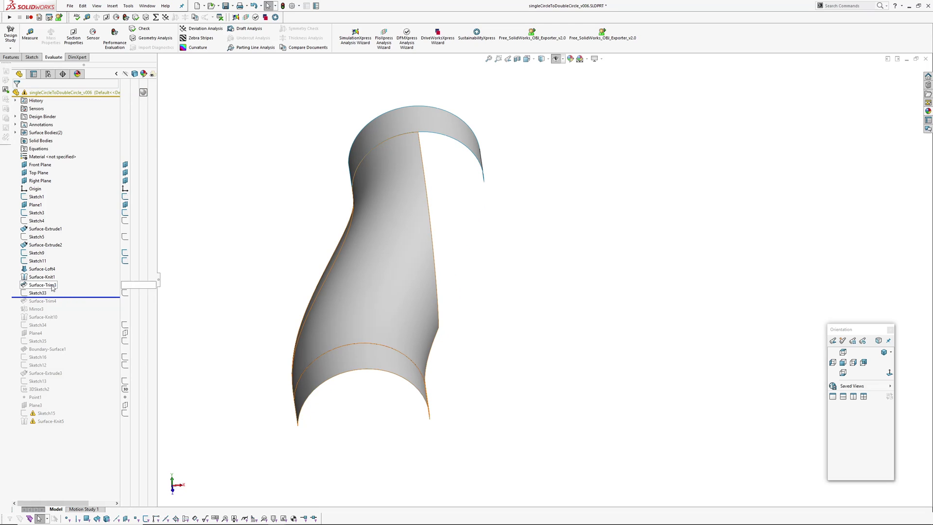
mouse_move(381, 271)
middle_mouse_down()
mouse_move(371, 240)
mouse_move(220, 305)
middle_mouse_up()
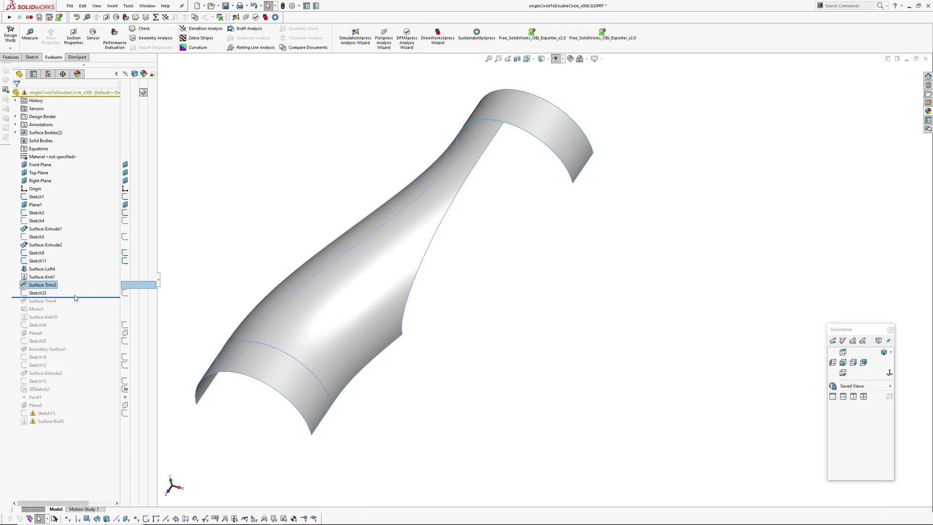
Compare the mirrored legs with the trim lines of Sketch33, leaving the model rolled forward past Mirror3
left_click_drag(78, 297, 74, 309)
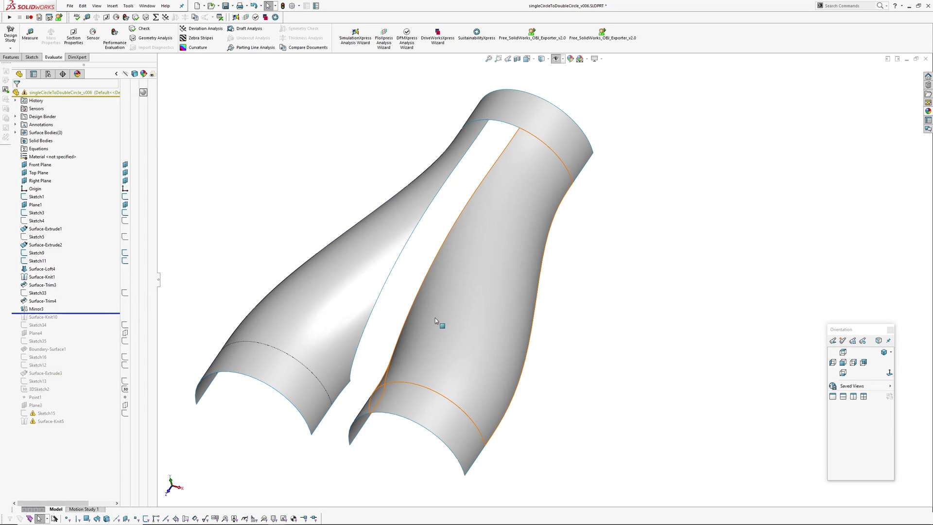
mouse_move(424, 315)
middle_mouse_down()
mouse_move(434, 307)
mouse_move(413, 311)
middle_mouse_up()
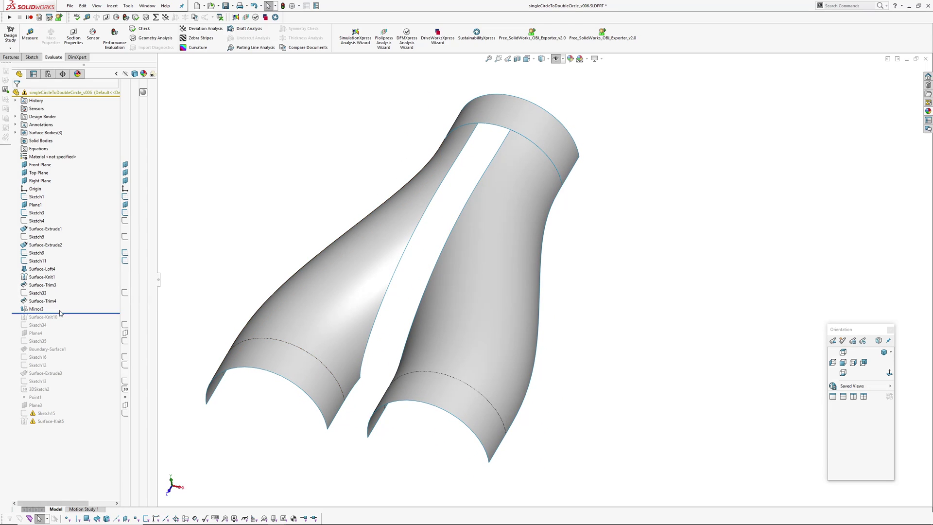
left_click_drag(69, 312, 67, 298)
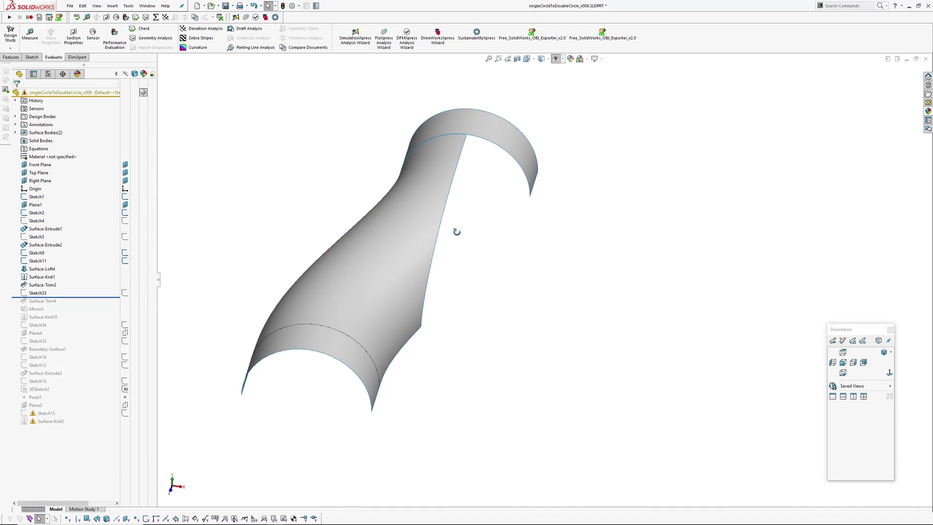
left_click(37, 295)
mouse_move(340, 275)
middle_mouse_down()
mouse_move(512, 240)
mouse_move(512, 344)
mouse_move(520, 340)
middle_mouse_up()
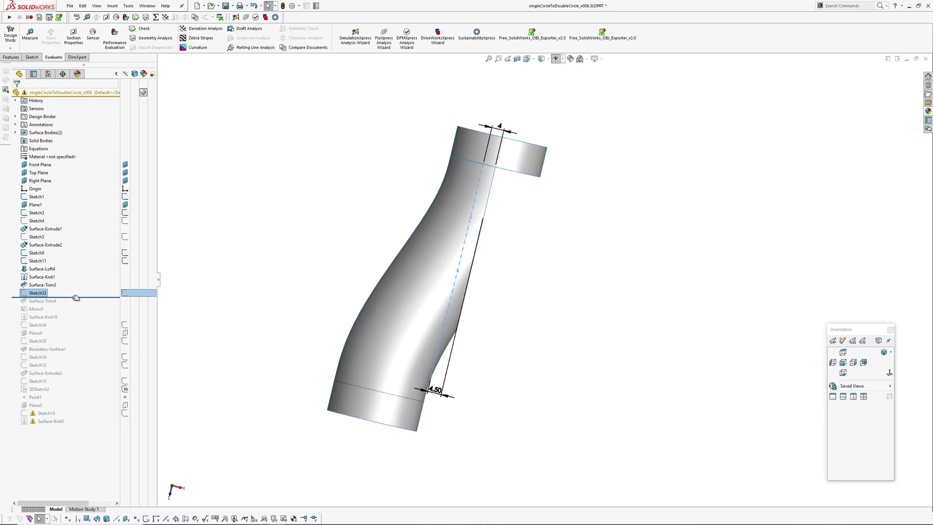
left_click_drag(76, 298, 76, 318)
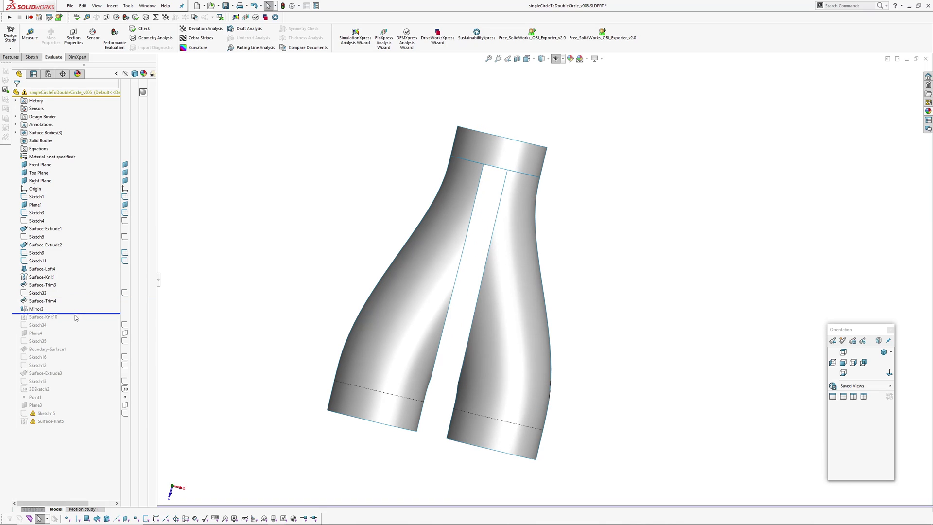
Roll the v006 history forward past Surface-Knit10 and Sketch34 to just after Boundary-Surface1 and examine the central patch
middle_click_drag(480, 315, 462, 211)
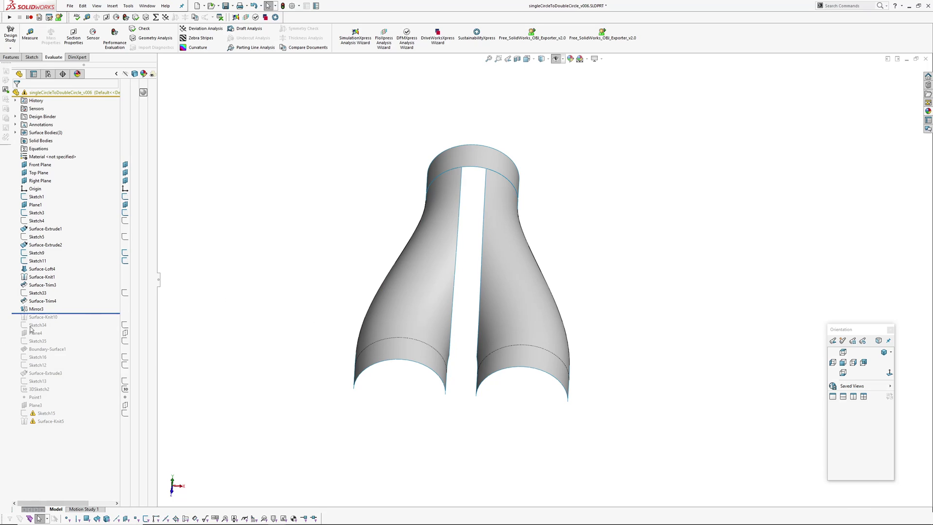
left_click_drag(79, 314, 78, 326)
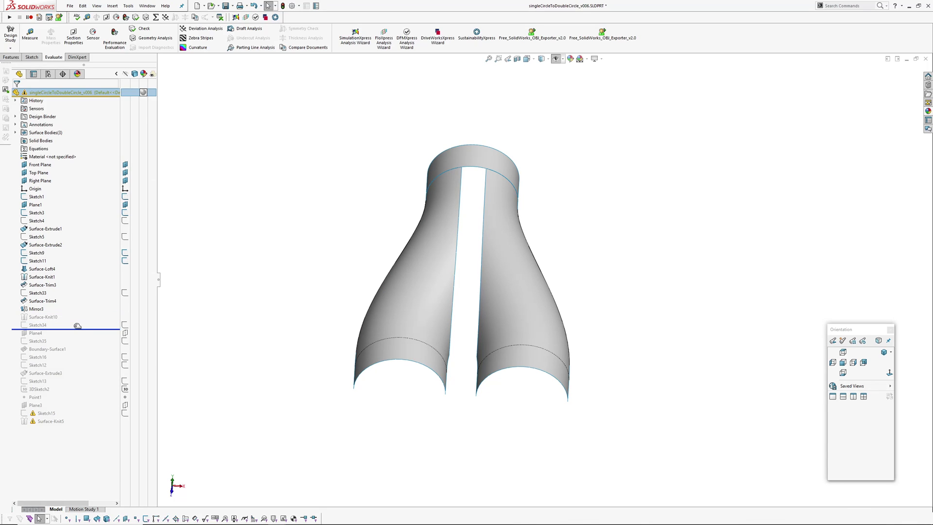
left_click(34, 326)
mouse_move(442, 312)
middle_mouse_down()
mouse_move(392, 359)
mouse_move(416, 327)
middle_mouse_up()
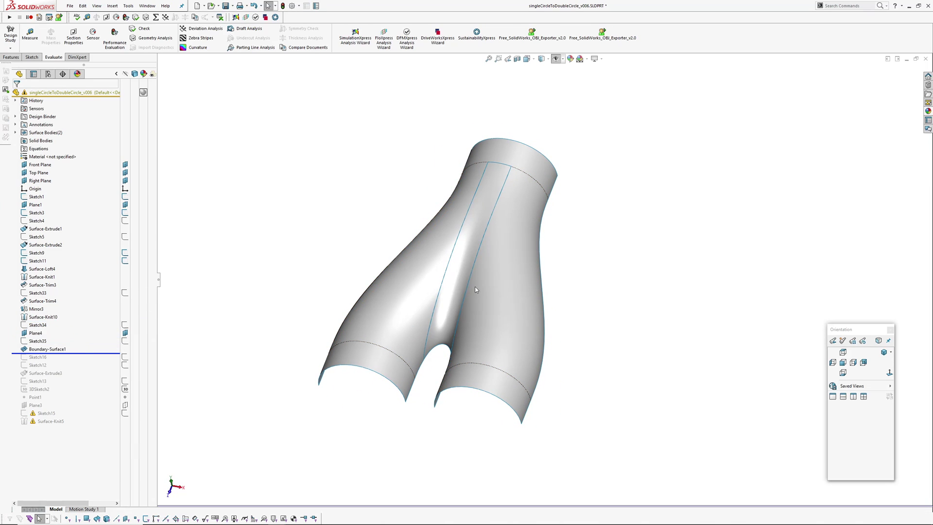
mouse_move(474, 287)
middle_mouse_down()
mouse_move(477, 327)
mouse_move(464, 322)
middle_mouse_up()
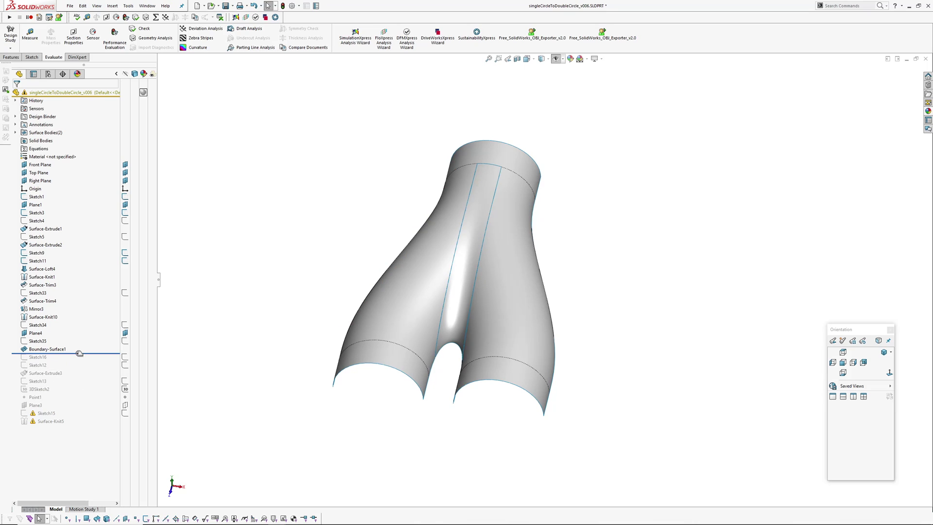
mouse_move(79, 353)
left_mouse_down()
mouse_move(72, 372)
mouse_move(54, 375)
mouse_move(91, 360)
left_mouse_up()
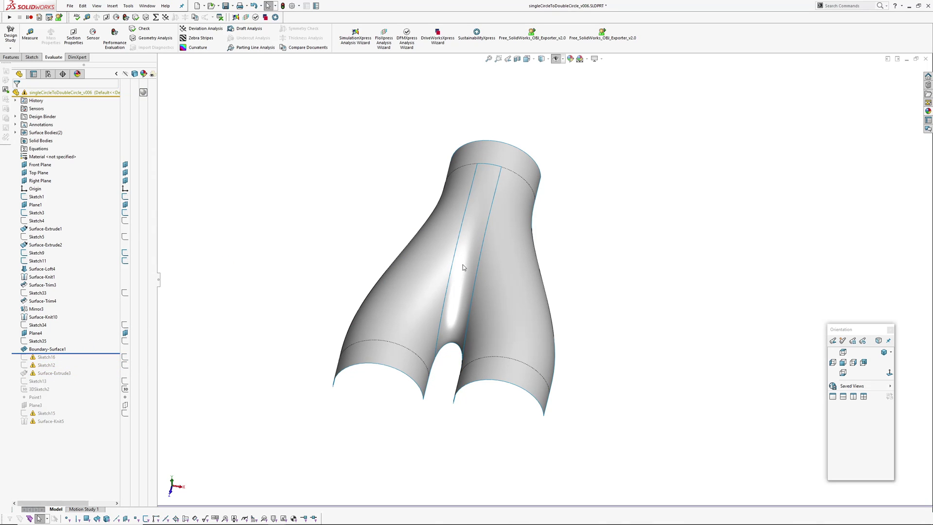
Inspect the central patch between the legs with the curvature colour display and turn the display off again
middle_click_drag(463, 264, 527, 194)
scroll(494, 272, "down", 2)
key("c")
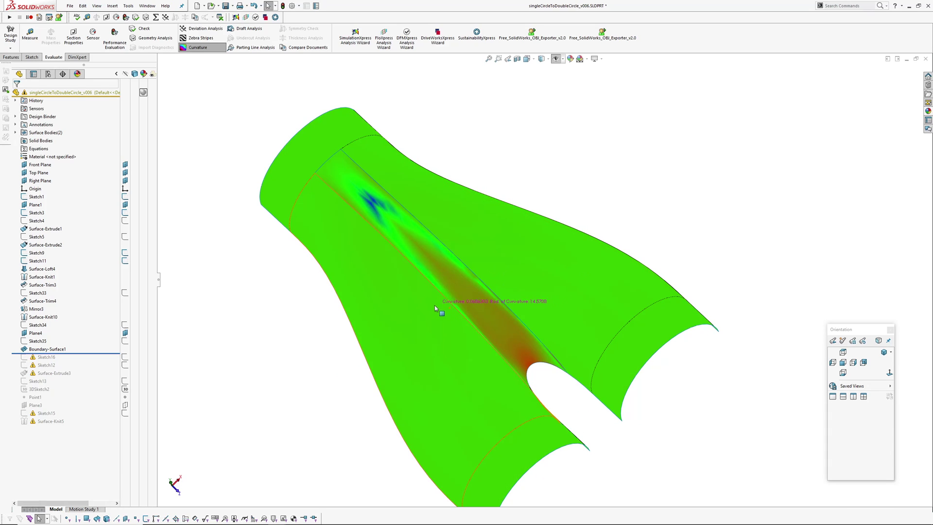
key("c")
Turn on zebra stripes and examine the stripe flow between the central boundary surface and the legs
key("z")
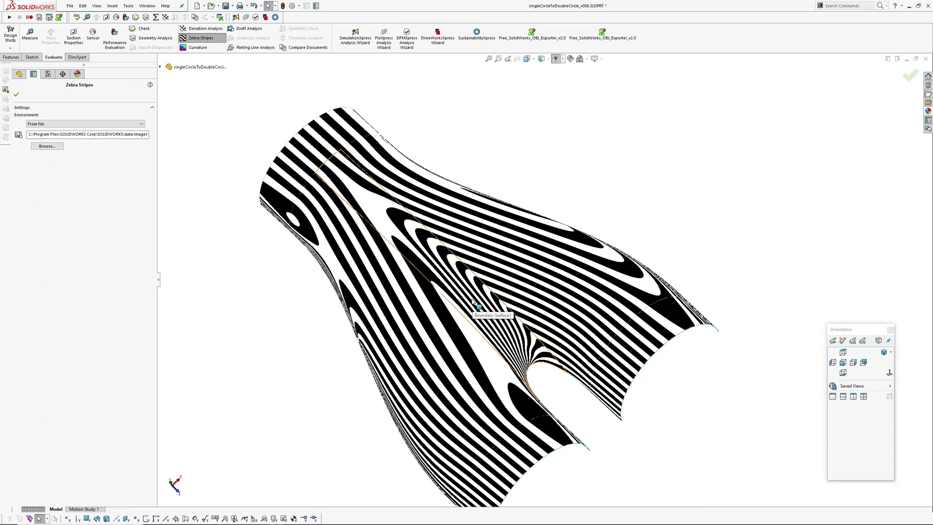
key("Return")
middle_click_drag(462, 318, 364, 275)
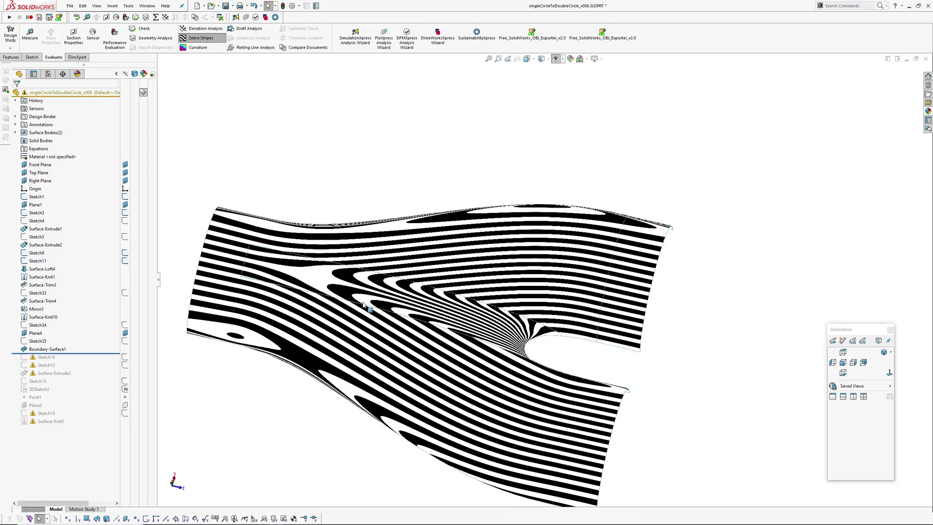
middle_click_drag(364, 305, 353, 450)
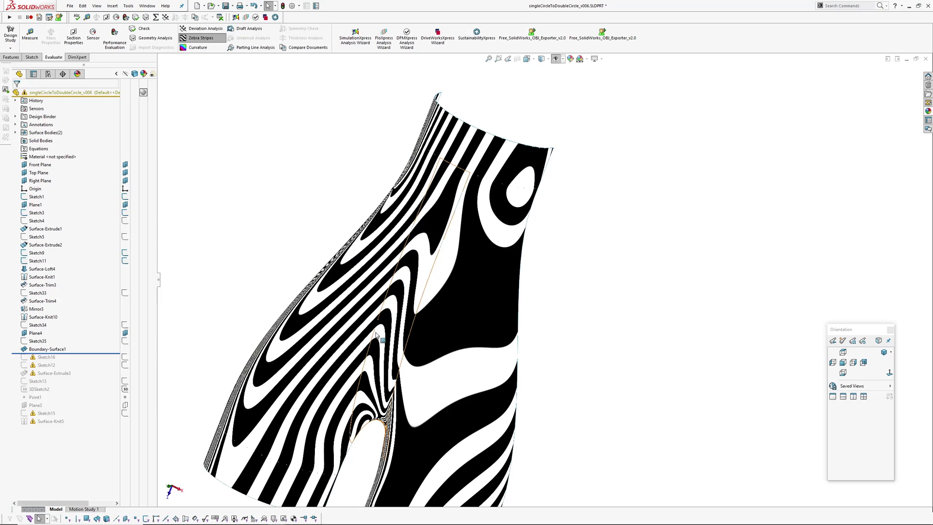
middle_click_drag(375, 336, 539, 234)
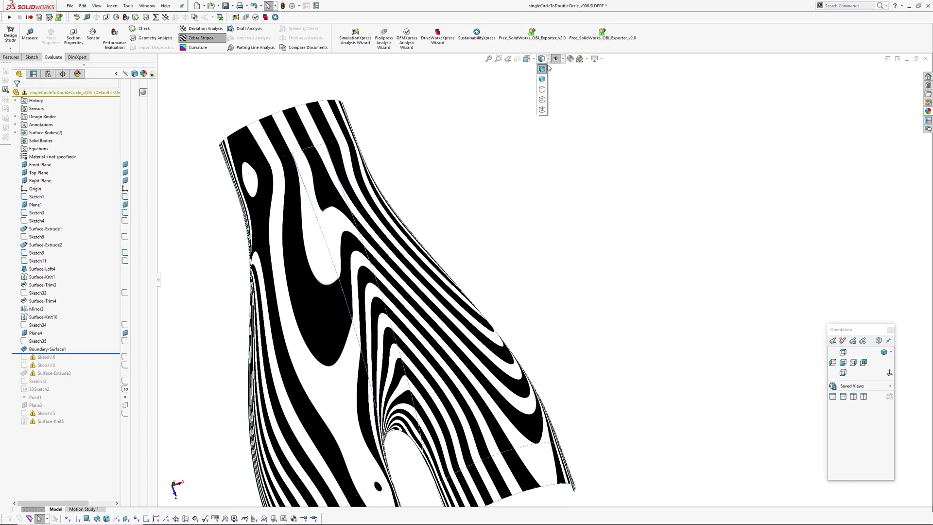
Set the display style to shaded without edges, examine the stripes across the branch and turn off the zebra stripes
left_click(542, 79)
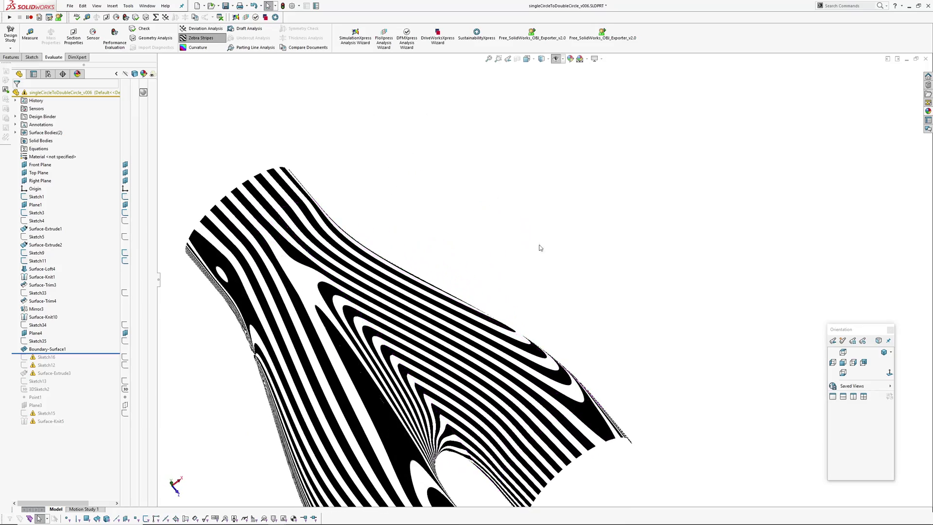
middle_click_drag(546, 252, 455, 261)
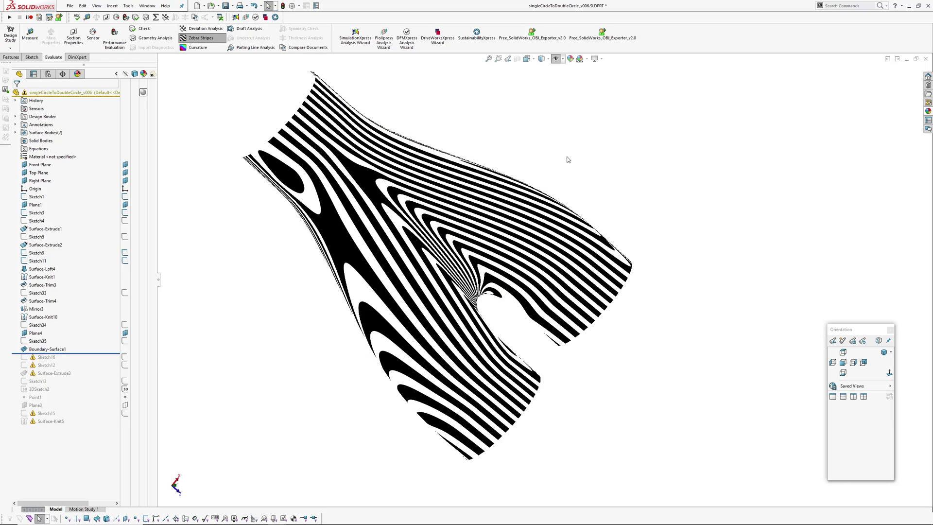
key("z")
middle_click_drag(525, 140, 524, 178, "ctrl")
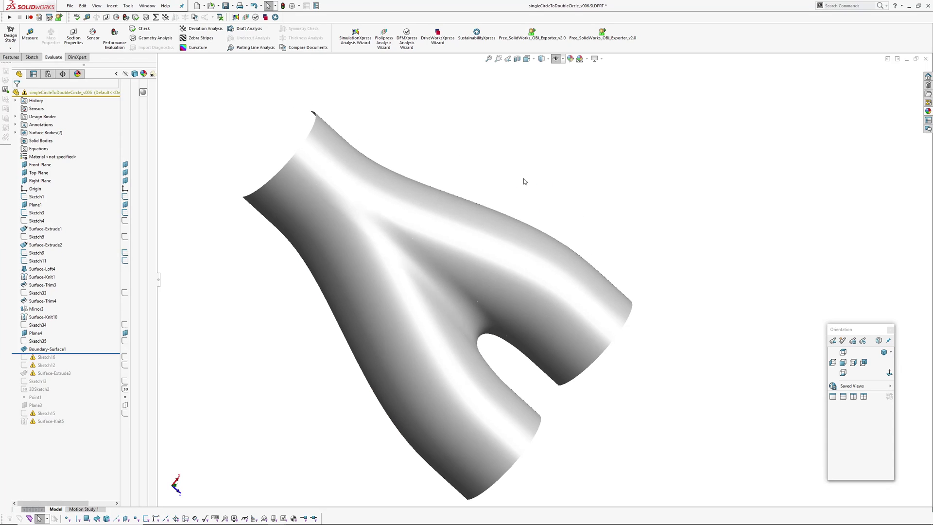
Switch to the singleCircleToDoubleCircle_v007 part and examine the blend between its two legs from several angles
left_click(147, 6)
left_click(160, 139)
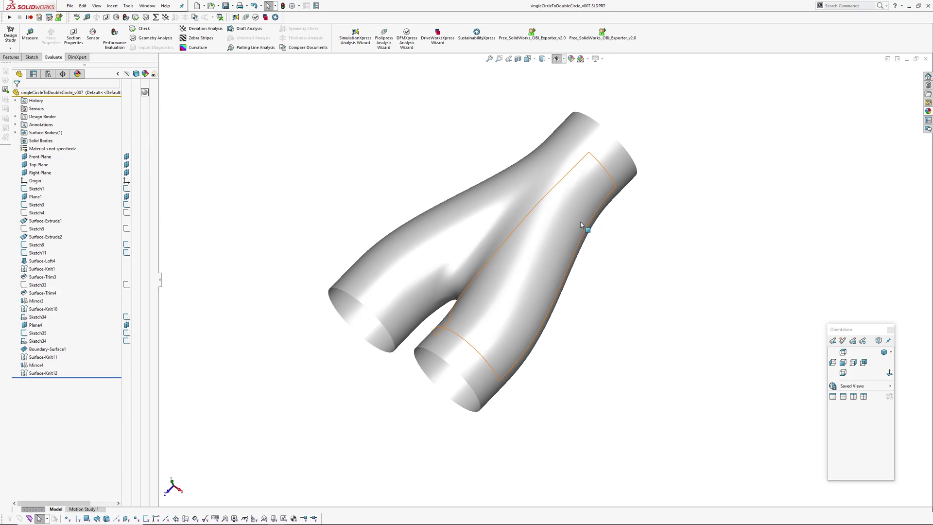
middle_click_drag(444, 267, 348, 221)
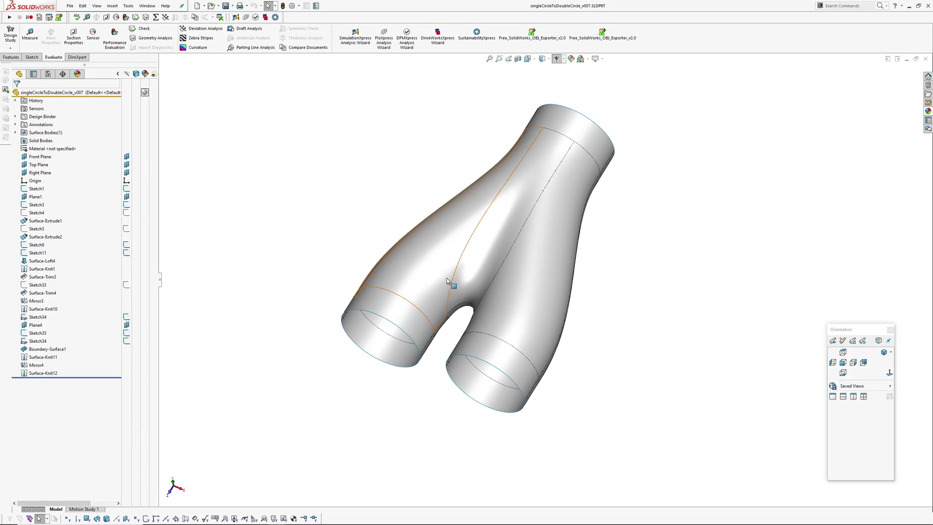
middle_click_drag(448, 281, 536, 175)
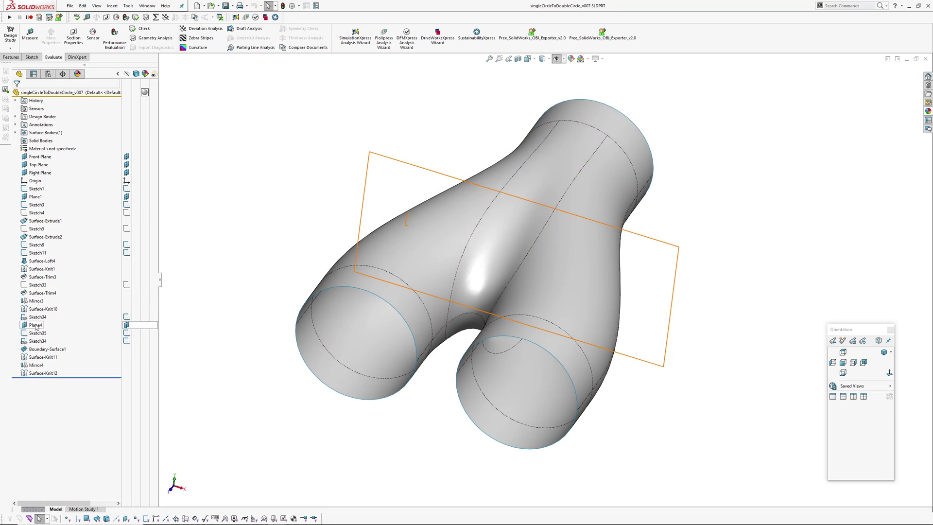
Roll the v007 history back to just after Sketch33 and examine its trim spline and dimensions against the leg
left_click(33, 294)
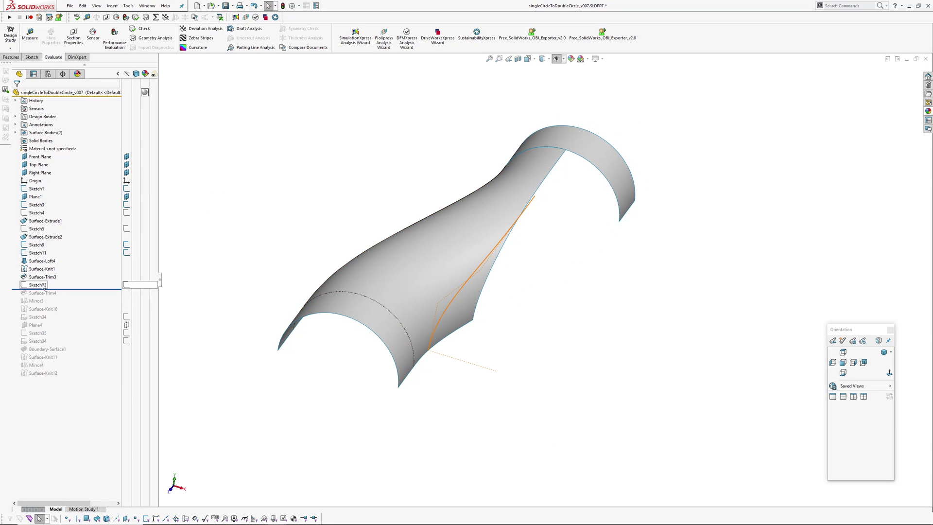
middle_click_drag(440, 267, 441, 399)
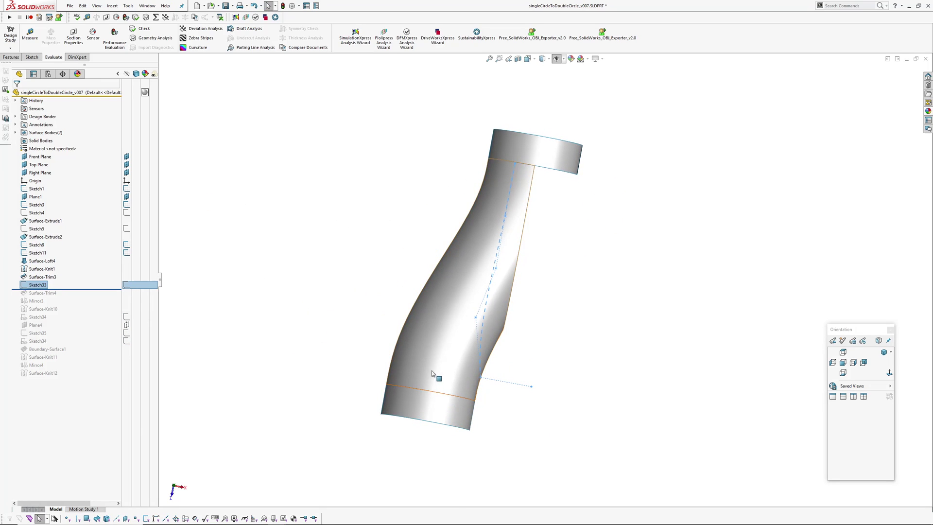
double_click(29, 286)
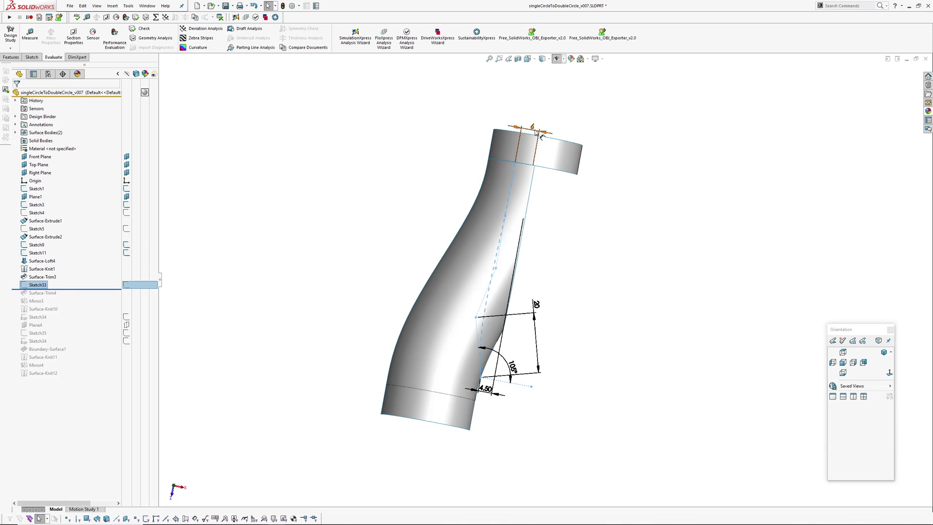
mouse_move(511, 310)
middle_mouse_down()
mouse_move(491, 285)
mouse_move(504, 324)
middle_mouse_up()
scroll(514, 381, "down", 2)
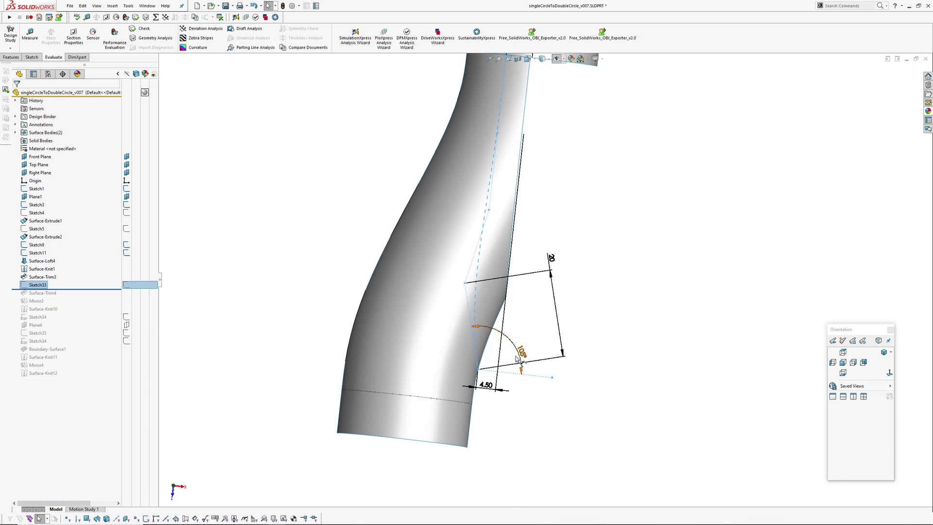
mouse_move(507, 382)
middle_mouse_down()
mouse_move(490, 234)
mouse_move(446, 213)
mouse_move(287, 200)
middle_mouse_up()
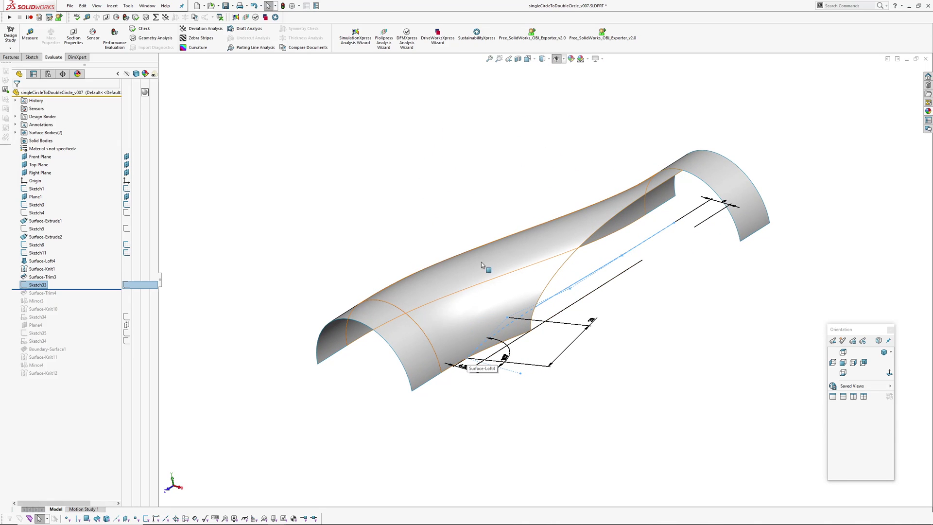
middle_click_drag(475, 280, 520, 410)
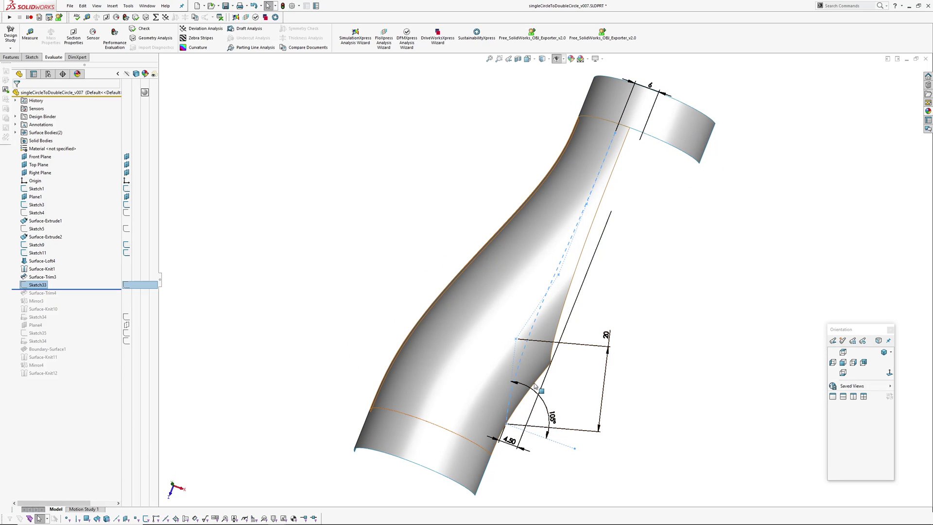
Roll the history forward past Surface-Trim4, select the curved trimmed edge of the leg and examine it
left_click_drag(66, 290, 64, 297)
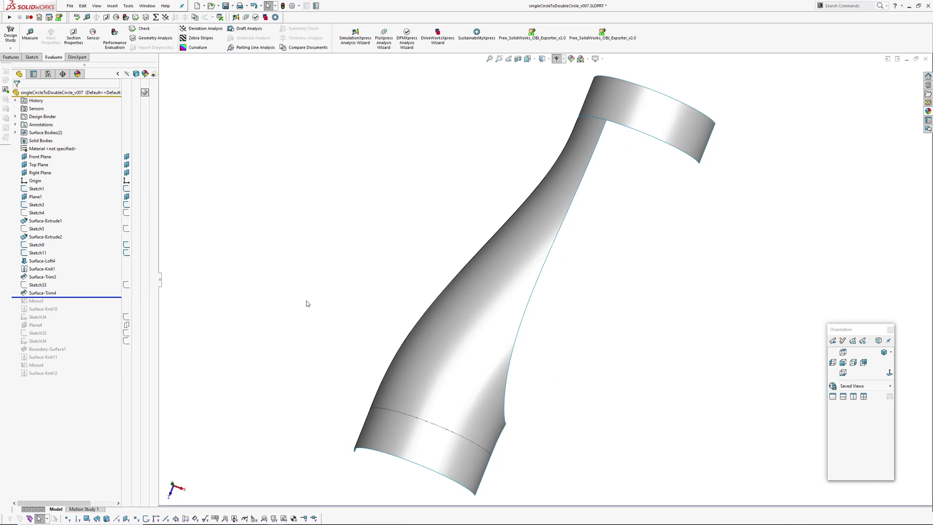
mouse_move(490, 412)
middle_mouse_down()
mouse_move(512, 417)
mouse_move(514, 348)
mouse_move(424, 265)
middle_mouse_up()
left_click(504, 400)
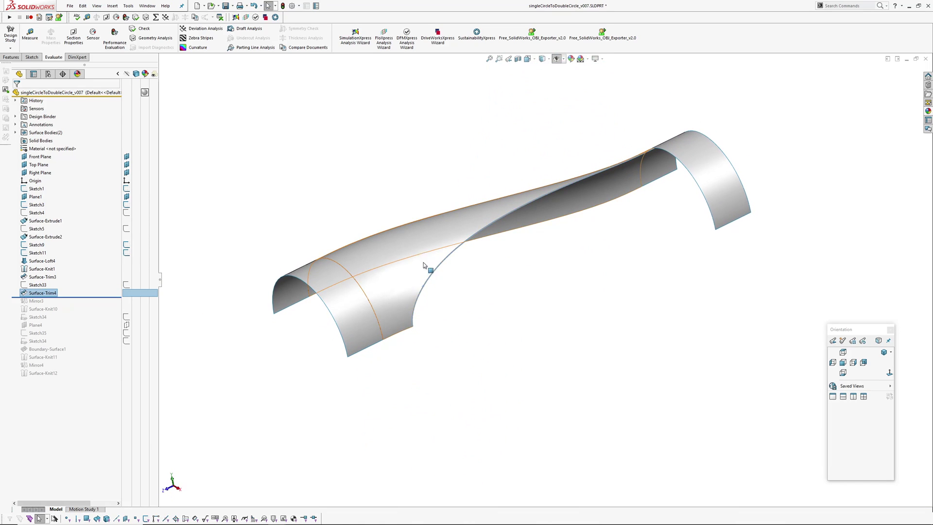
Roll the history forward past Mirror3 and Surface-Knit10 to Sketch34 and examine its arch between the mirrored legs
left_click(75, 297)
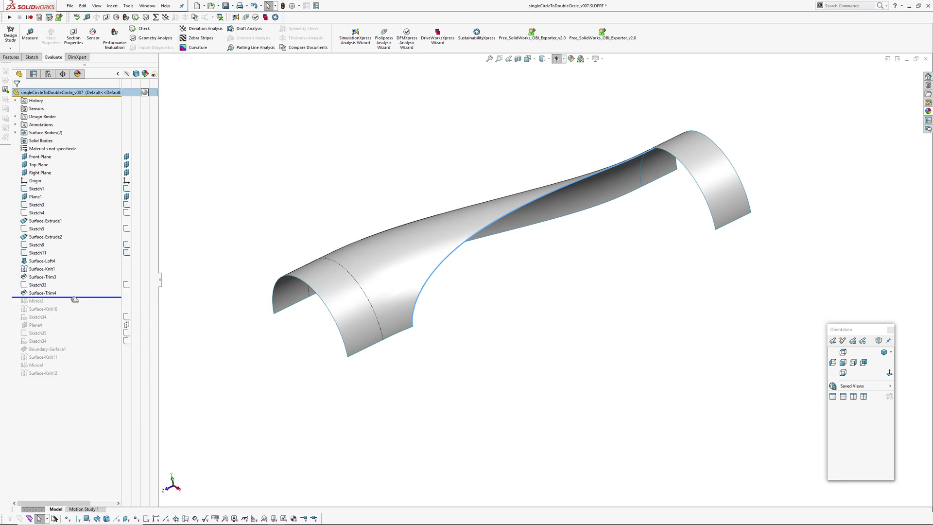
left_click_drag(72, 313, 73, 314)
middle_click_drag(296, 264, 412, 371)
left_click_drag(62, 314, 63, 326)
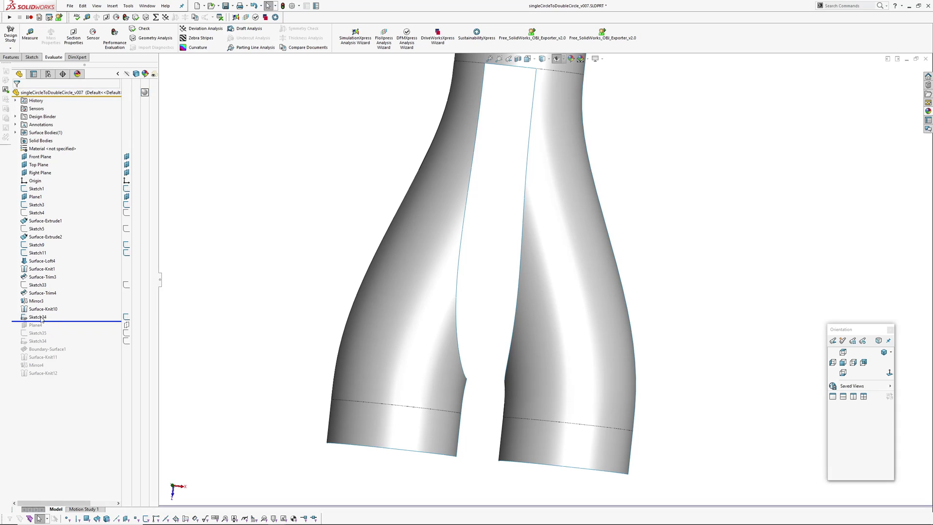
left_click(41, 317)
middle_click_drag(479, 381, 482, 399)
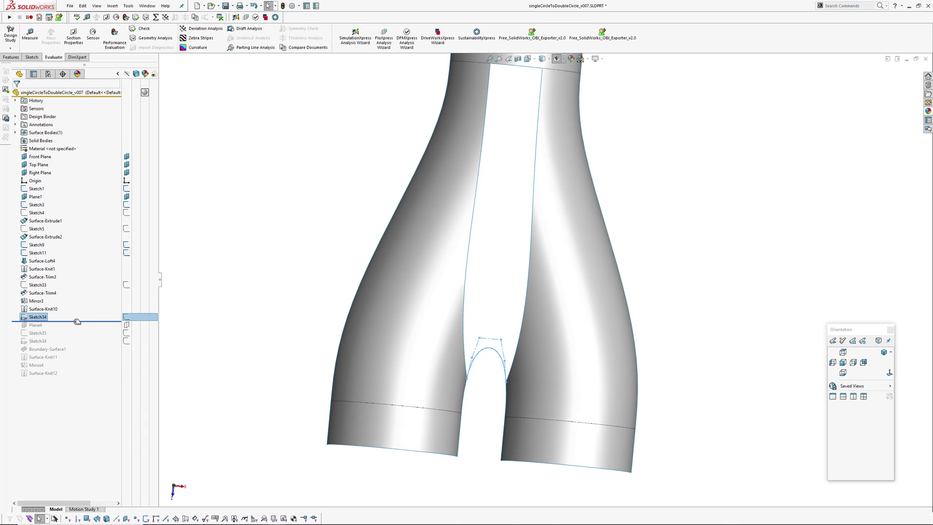
Roll the history forward past Boundary-Surface1 and highlight Sketch34 and Sketch35 to examine the profiles guiding the patch
left_click_drag(77, 322, 78, 352)
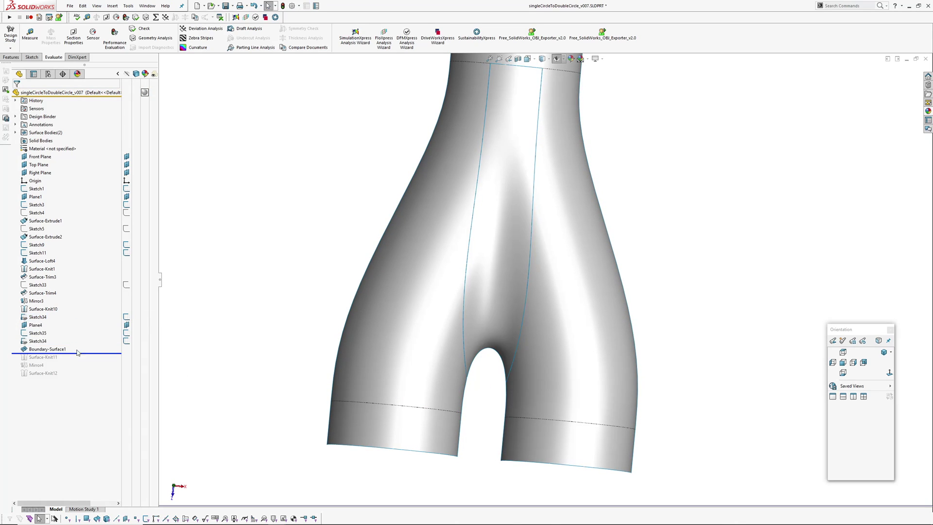
left_click(37, 333)
left_click(37, 342)
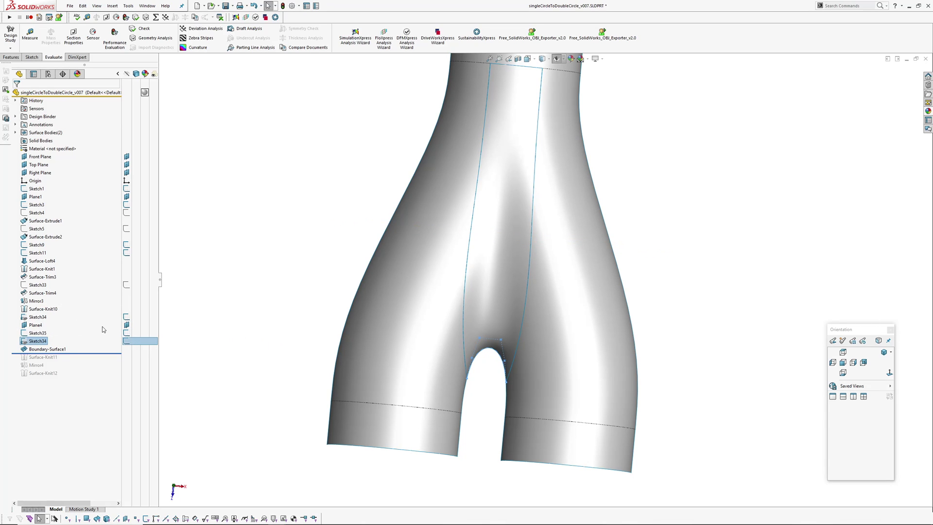
left_click(39, 332)
mouse_move(407, 244)
middle_mouse_down()
mouse_move(506, 177)
mouse_move(466, 163)
mouse_move(475, 181)
middle_mouse_up()
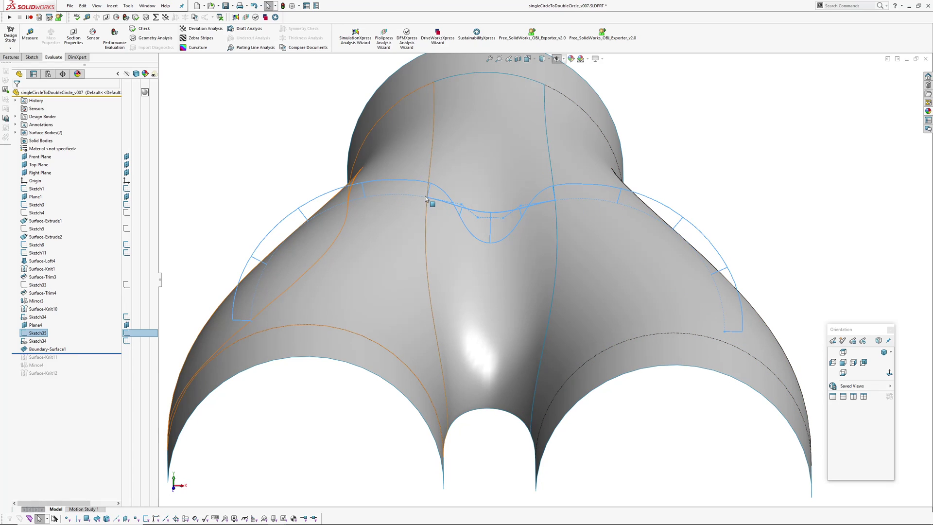
Highlight the central patch of Boundary-Surface1 from the feature history and clear the selection
left_click(251, 171)
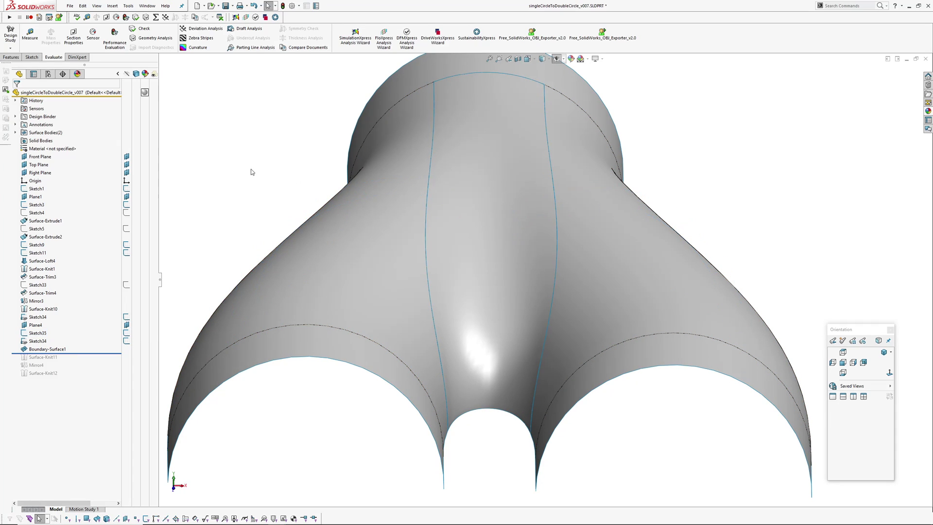
left_click(54, 352)
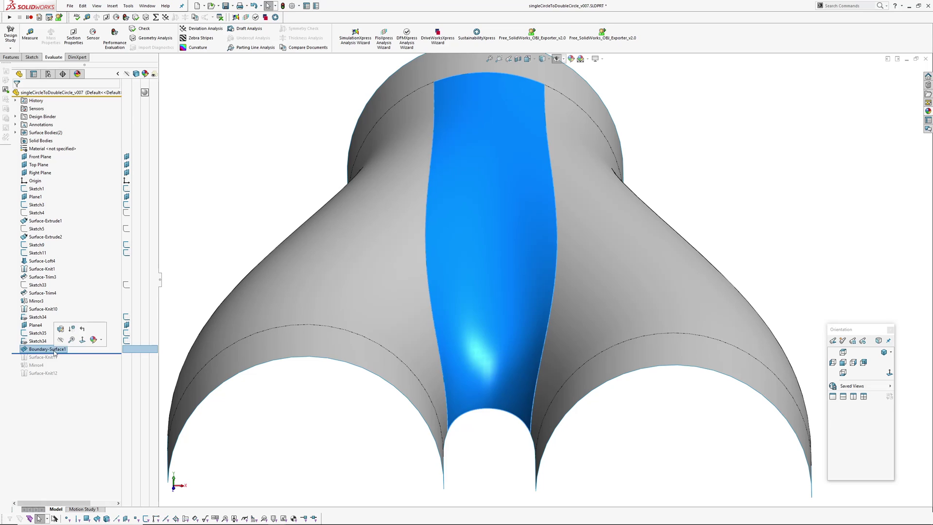
left_click(205, 252)
Roll the history forward past Surface-Knit12 and examine the complete knitted tube
left_click_drag(76, 354, 73, 377)
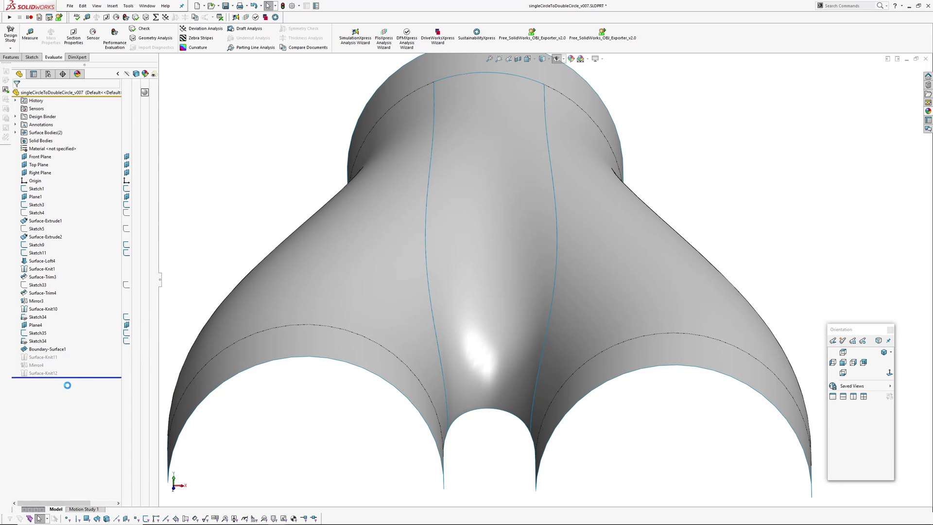
middle_click_drag(320, 229, 421, 281)
scroll(421, 281, "up", 2)
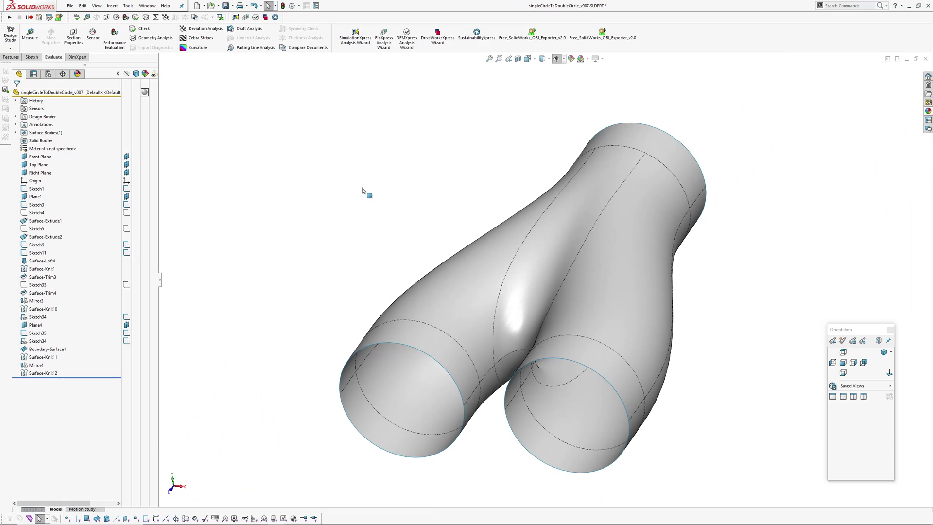
Display zebra stripes on the v007 tube, shaded without edges, and examine their flow across the Boundary-Surface1 patch
key("z")
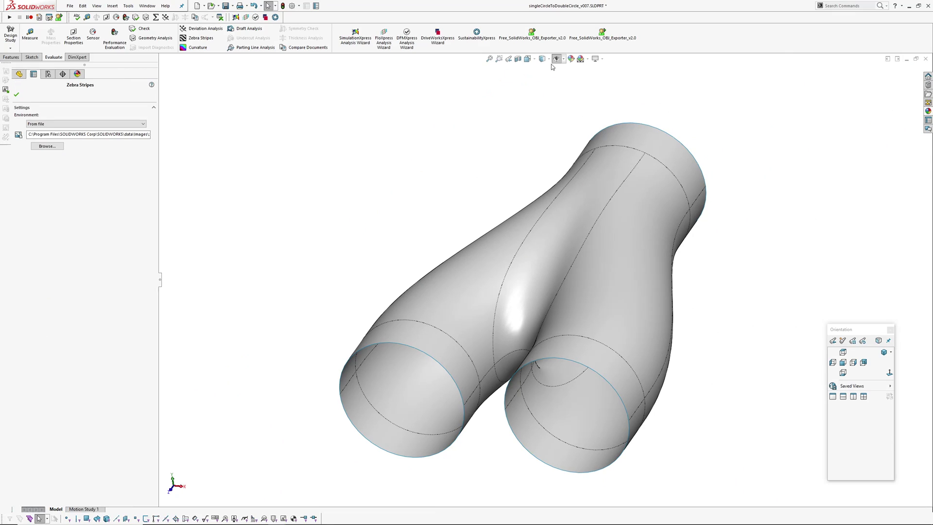
left_click(545, 80)
key("Return")
mouse_move(456, 175)
middle_mouse_down()
mouse_move(535, 159)
mouse_move(568, 205)
mouse_move(584, 260)
mouse_move(603, 248)
mouse_move(647, 247)
middle_mouse_up()
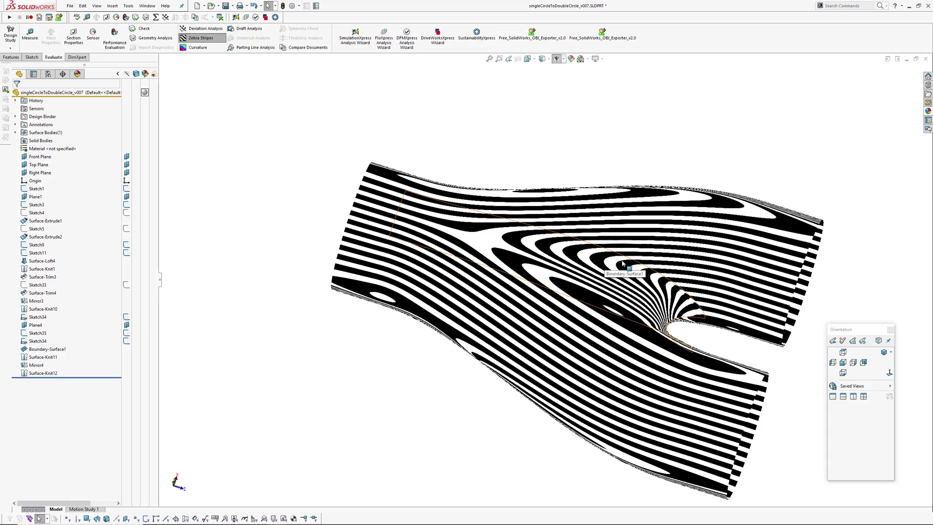
middle_click_drag(600, 286, 583, 262)
scroll(649, 315, "down", 5)
scroll(549, 280, "up", 5)
Turn off the zebra stripes and examine the shaded crotch between the two legs up close
left_click(201, 38)
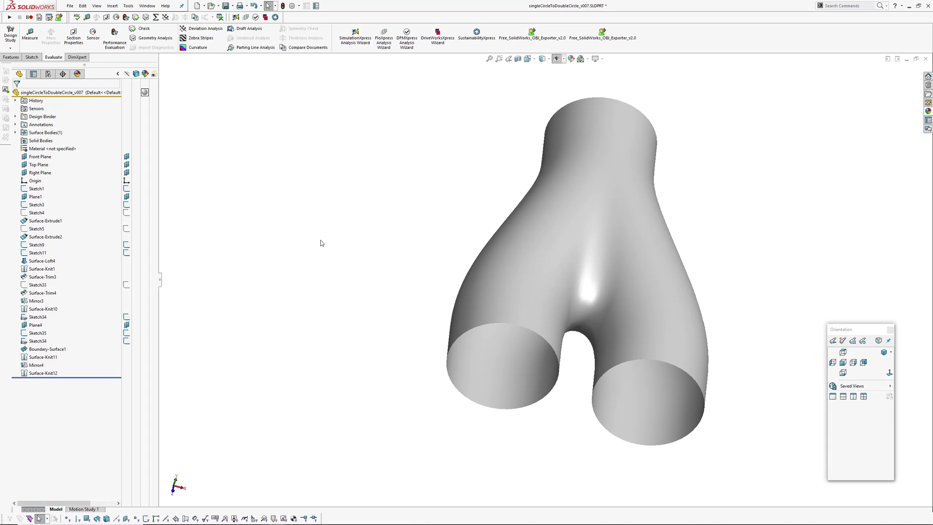
mouse_move(380, 237)
middle_mouse_down("ctrl")
mouse_move(345, 293)
mouse_move(341, 231)
mouse_move(304, 176)
middle_mouse_up("ctrl")
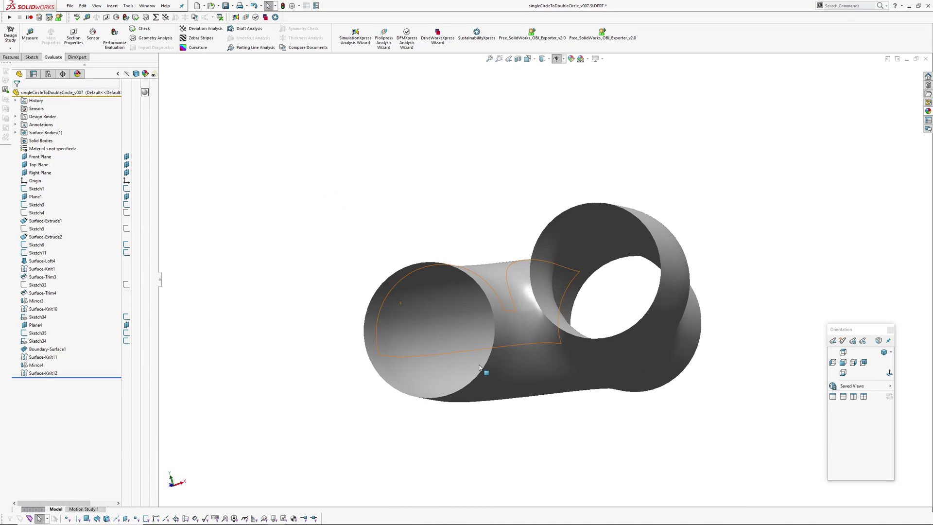
scroll(495, 371, "down", 5)
middle_click(582, 184)
middle_click_drag(566, 189, 675, 224)
scroll(603, 227, "up", 2)
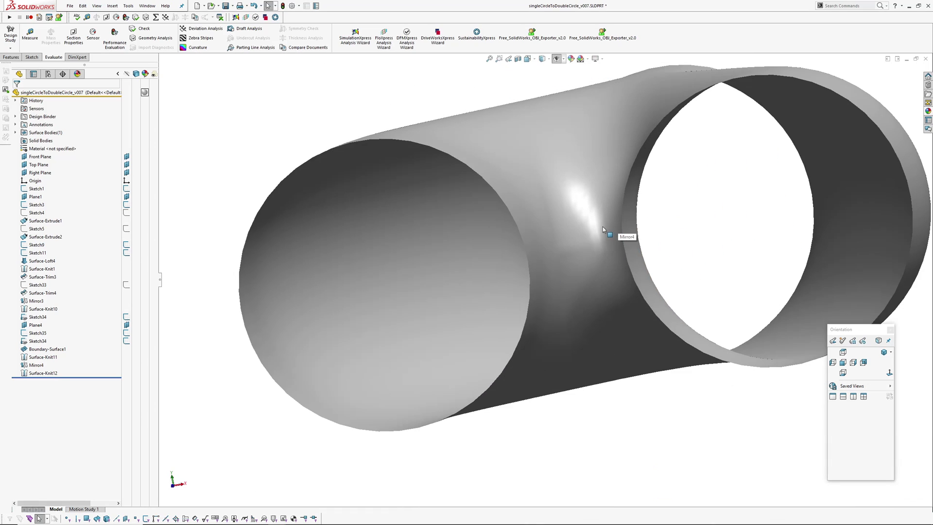
Switch to the open part singleCircleToDoubleCircle_v008 and examine its shelled tube from both leg openings
left_click(148, 6)
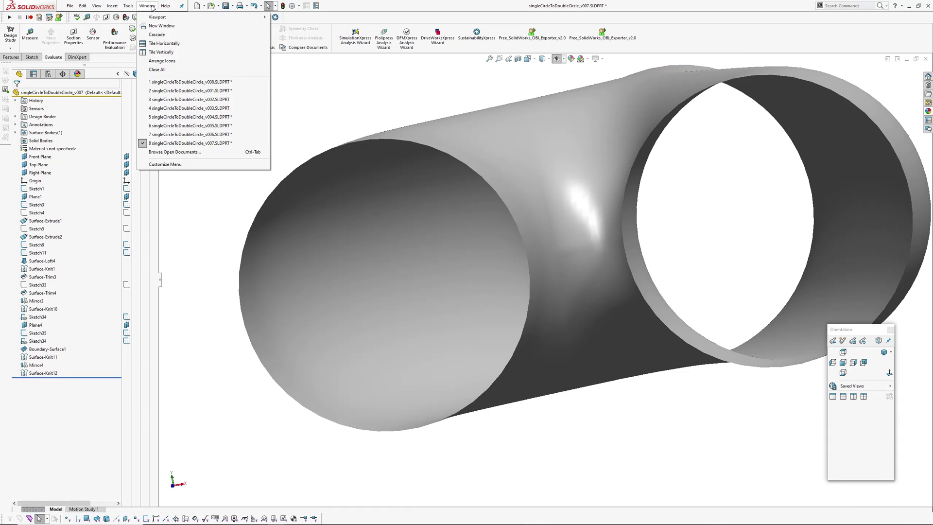
left_click(189, 82)
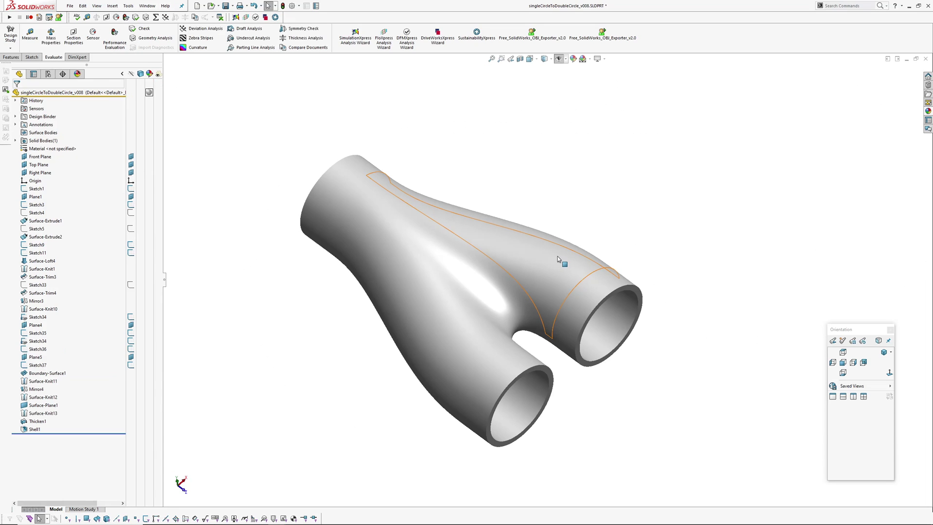
scroll(509, 250, "up", 1)
middle_click_drag(581, 219, 359, 261)
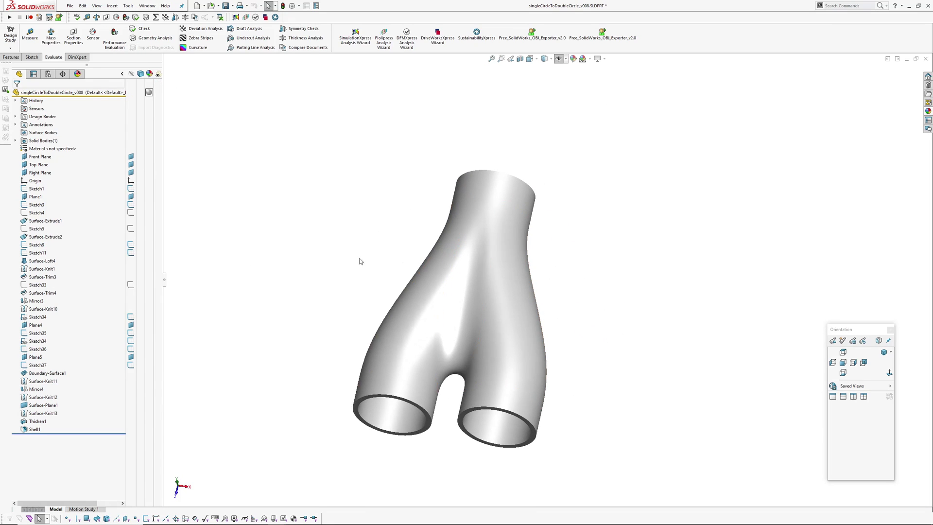
Roll the v008 history back to just after Surface-Knit12 and select the central patch between the legs
left_click(35, 406)
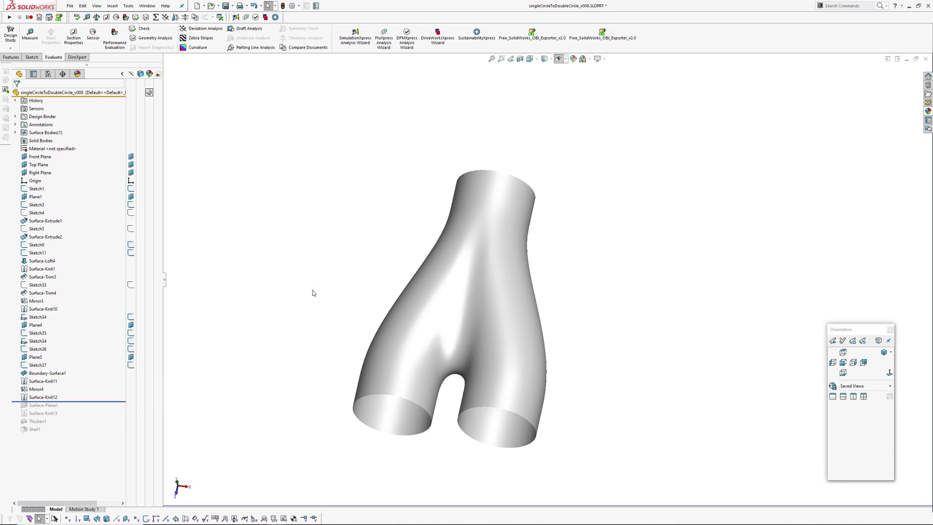
scroll(401, 310, "down", 3)
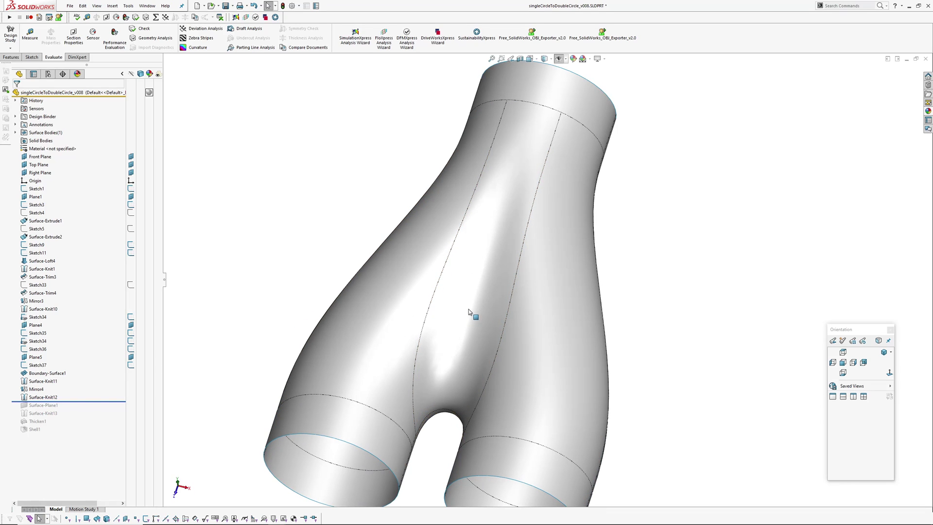
left_click(469, 309)
Highlight Sketch37 and Sketch36 to examine the additional curves guiding the central patch
left_click(35, 366)
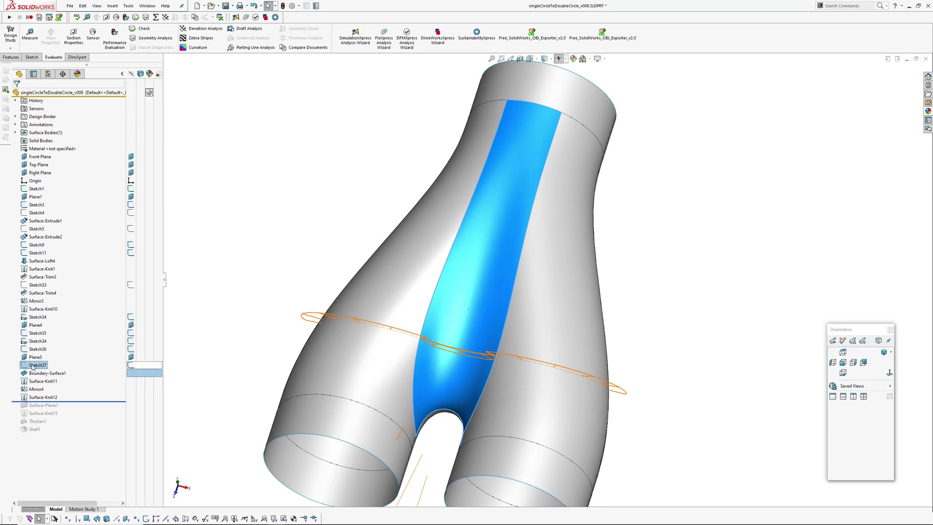
middle_click_drag(422, 325, 422, 298)
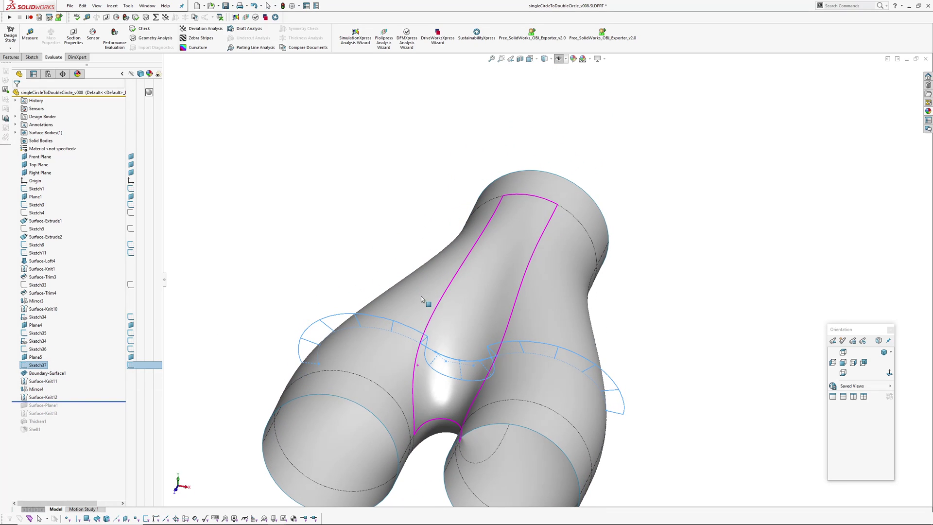
left_click(41, 350)
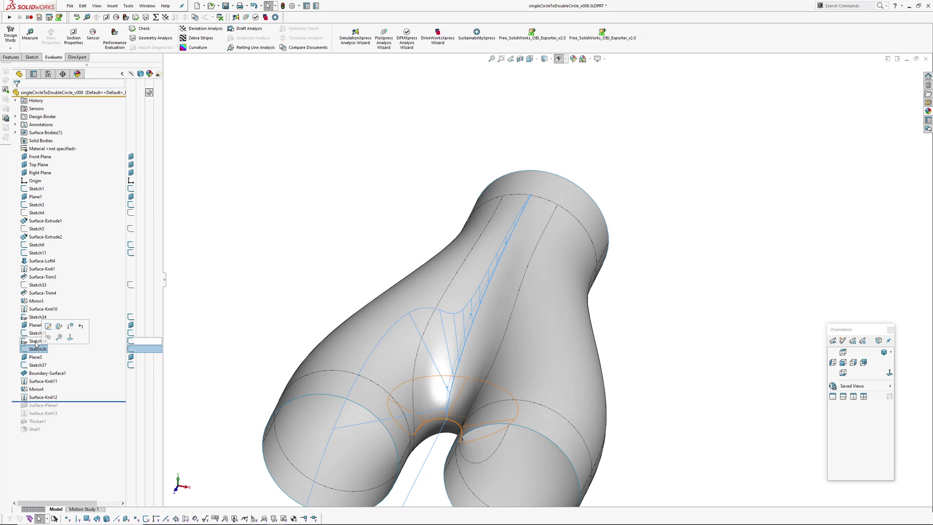
Open Boundary-Surface1 for editing, replace its zebra preview with a mesh preview, and highlight Sketch36 among the Direction 2 curves
left_click(48, 374)
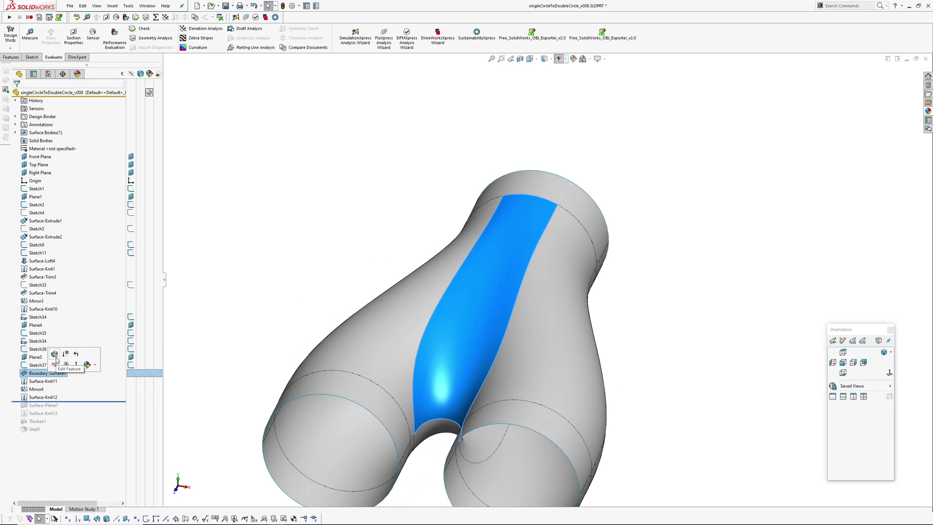
left_click(55, 354)
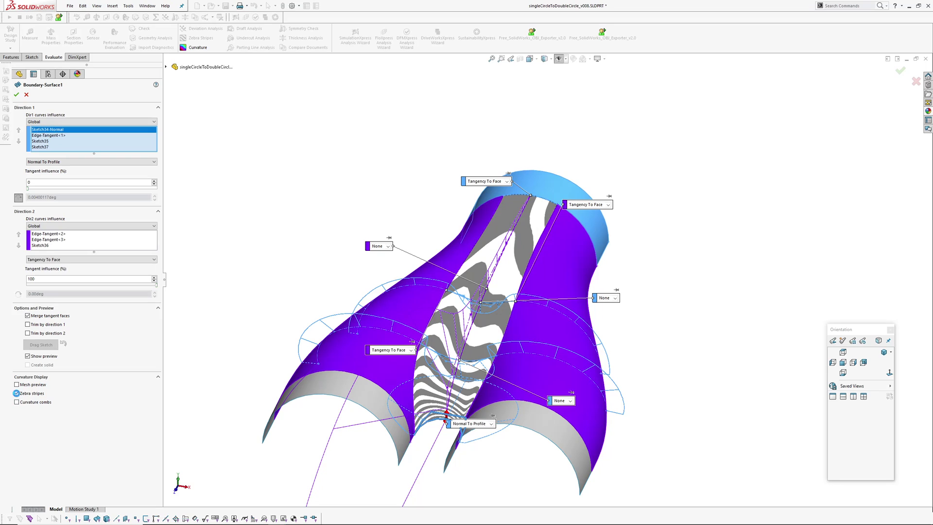
left_click(17, 393)
left_click(16, 385)
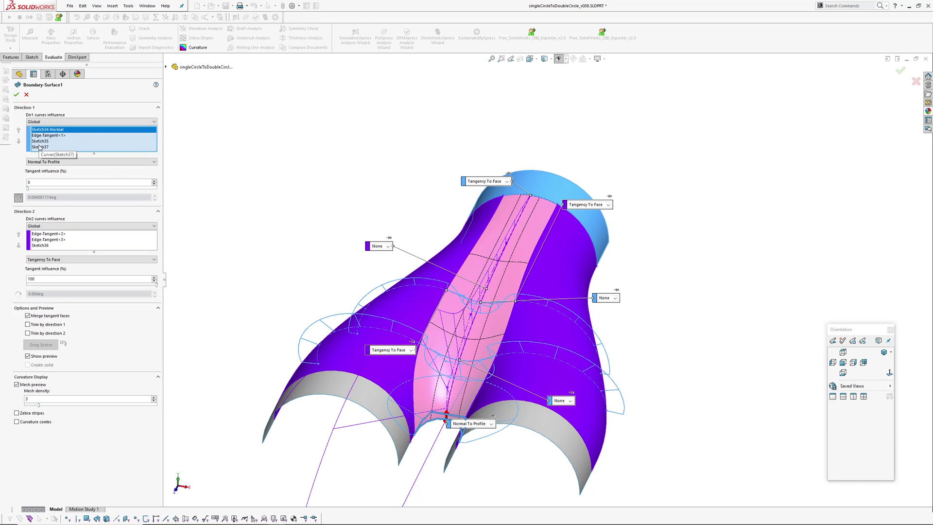
left_click(41, 246)
middle_click_drag(491, 241, 559, 245)
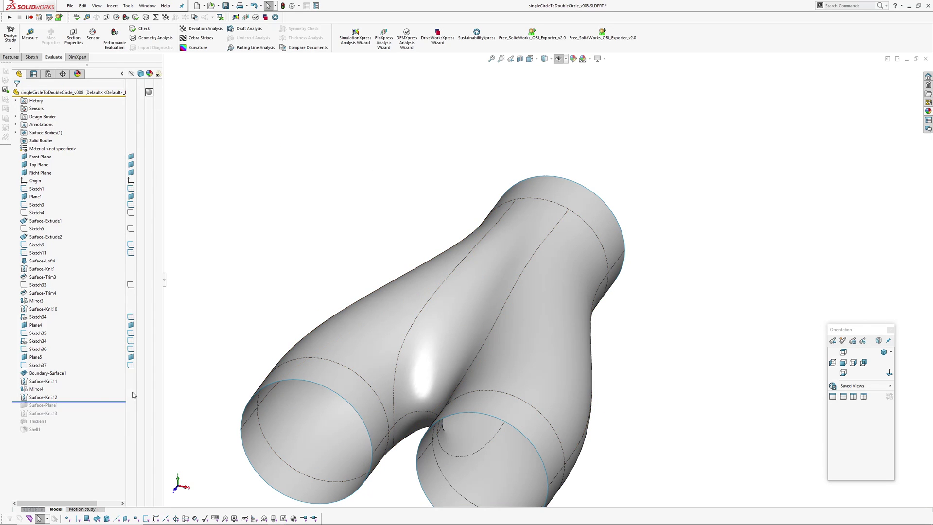
Highlight Sketch36 in the feature history, clear the selection, and examine the patch and crotch from several angles
left_click(37, 349)
middle_click_drag(505, 373, 466, 321)
middle_click_drag(427, 326, 513, 371)
left_click(346, 208)
scroll(429, 426, "down", 2)
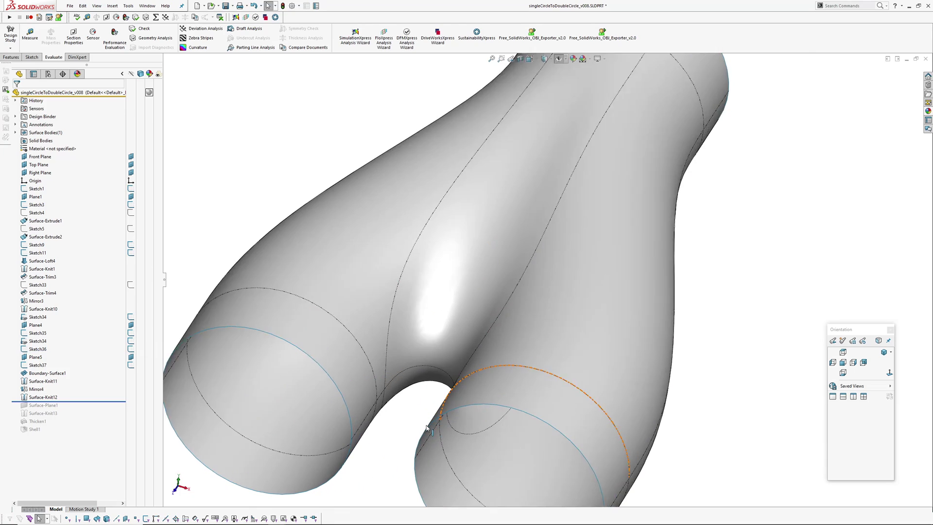
middle_click_drag(429, 426, 407, 298)
scroll(421, 346, "up", 3)
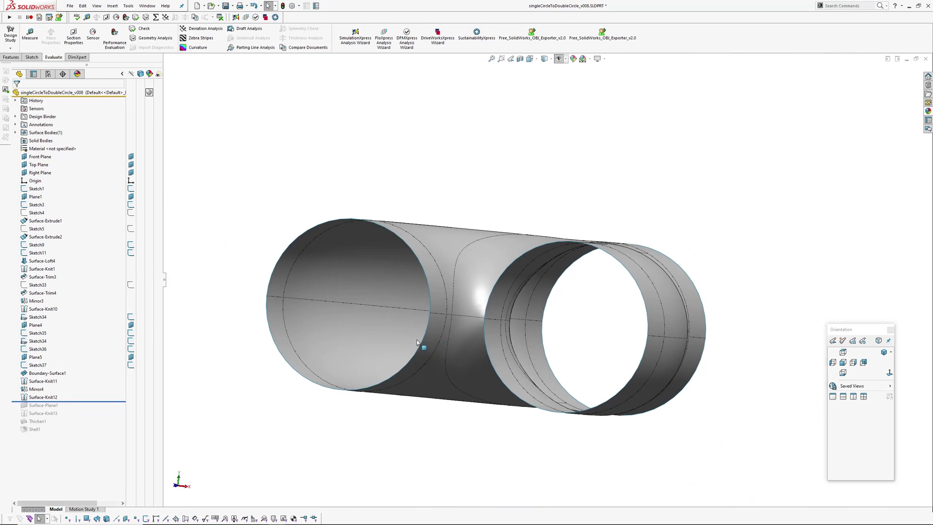
middle_click_drag(422, 346, 422, 401)
scroll(421, 402, "down", 1)
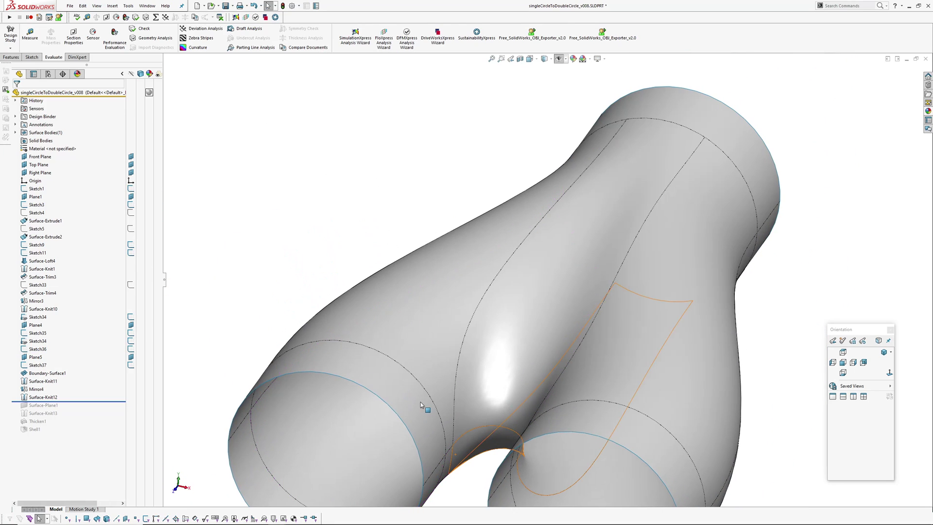
Highlight Surface-Trim3 and Sketch33 to examine the trim curve beside the central patch, then clear the selection
left_click(35, 286)
scroll(419, 309, "up", 2)
left_click(43, 278)
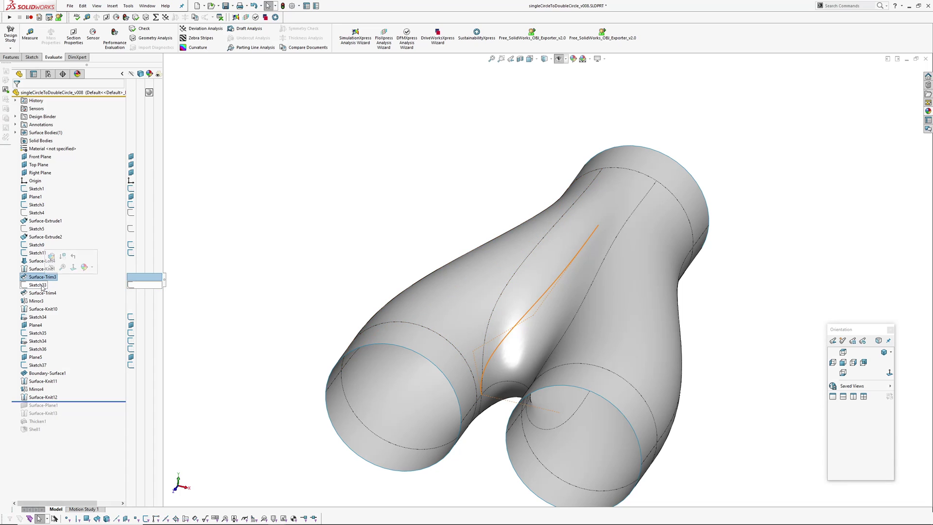
double_click(42, 285)
mouse_move(502, 303)
middle_mouse_down("ctrl")
mouse_move(454, 242)
mouse_move(459, 393)
mouse_move(445, 229)
mouse_move(446, 304)
middle_mouse_up("ctrl")
left_click(288, 198)
mouse_move(287, 198)
middle_mouse_down()
mouse_move(327, 288)
mouse_move(316, 291)
middle_mouse_up()
Display zebra stripes on the v008 tube and set the display to shaded without edges
key("z")
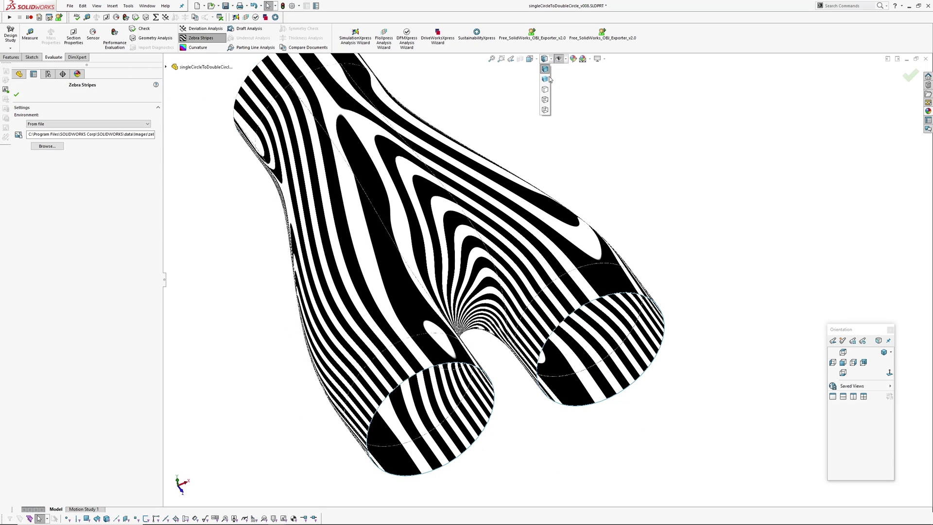
left_click(546, 78)
scroll(564, 171, "up", 3)
key("Escape")
Examine the zebra stripe flow across the crotch and the seams between the central patch and the legs
mouse_move(516, 180)
middle_mouse_down()
mouse_move(589, 209)
mouse_move(559, 239)
middle_mouse_up()
middle_click_drag(559, 239, 672, 213, "ctrl")
scroll(573, 239, "down", 2)
middle_click_drag(573, 252, 593, 263)
middle_click_drag(627, 337, 631, 261)
scroll(574, 333, "down", 6)
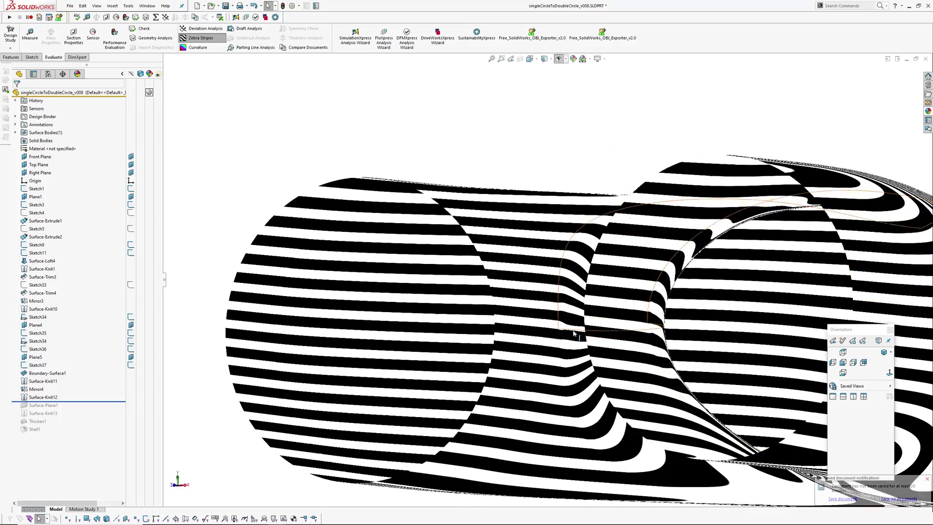
mouse_move(574, 333)
middle_mouse_down()
mouse_move(626, 394)
mouse_move(580, 349)
mouse_move(580, 321)
middle_mouse_up()
scroll(626, 394, "up", 6)
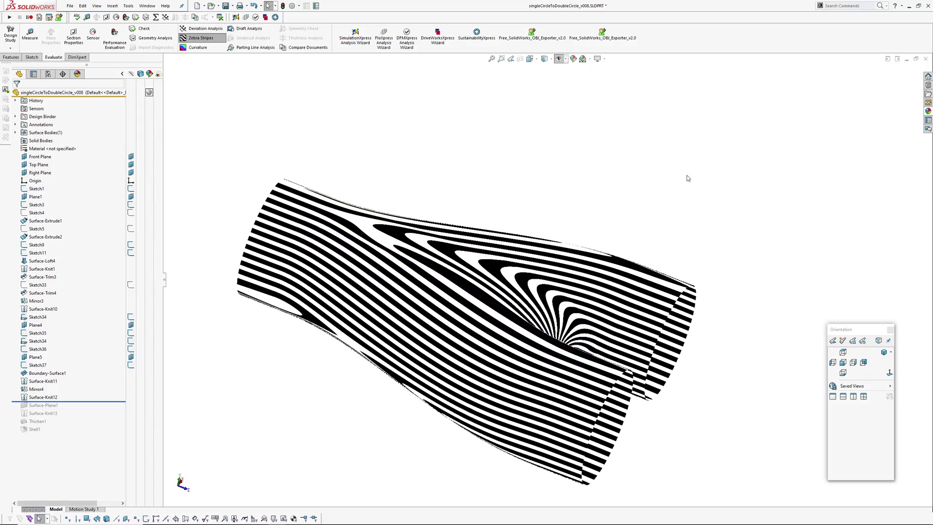
middle_click_drag(687, 175, 689, 150)
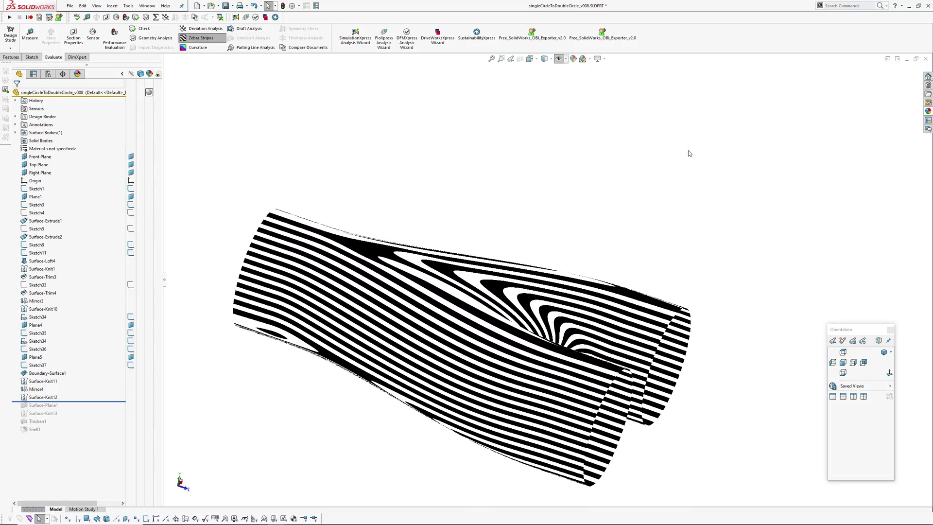
Turn off the zebra stripes and roll the history forward past Shell1 to restore the shelled tube
key("z")
scroll(608, 239, "up", 1)
mouse_move(607, 243)
middle_mouse_down()
mouse_move(533, 200)
mouse_move(547, 292)
mouse_move(355, 332)
middle_mouse_up()
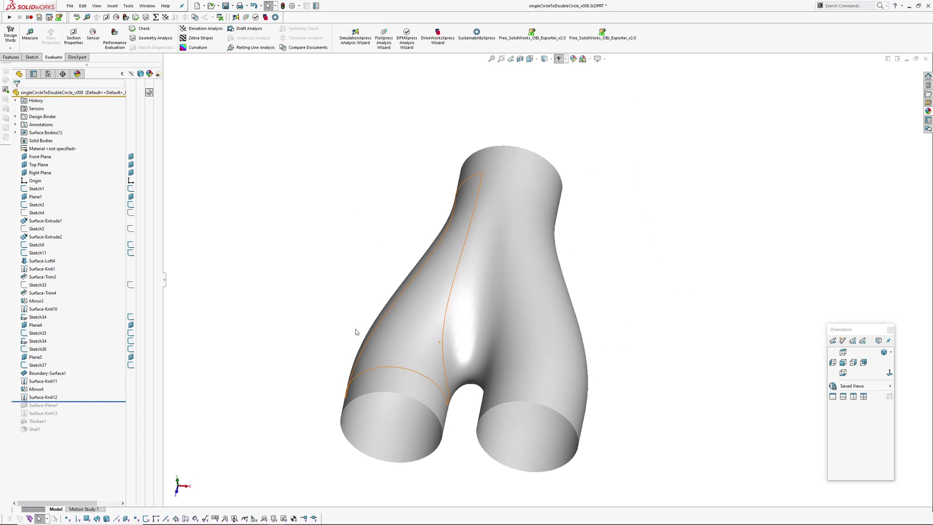
left_click_drag(81, 402, 70, 433)
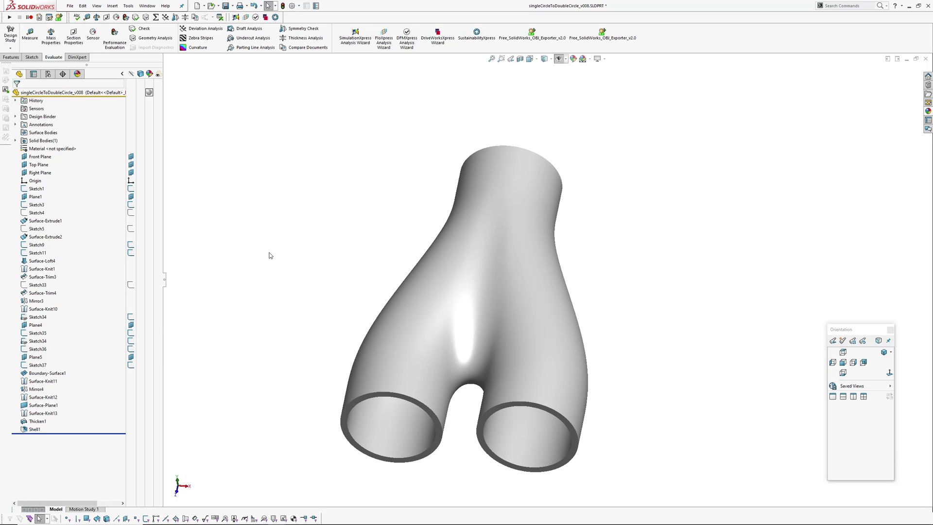
middle_click_drag(270, 257, 564, 326)
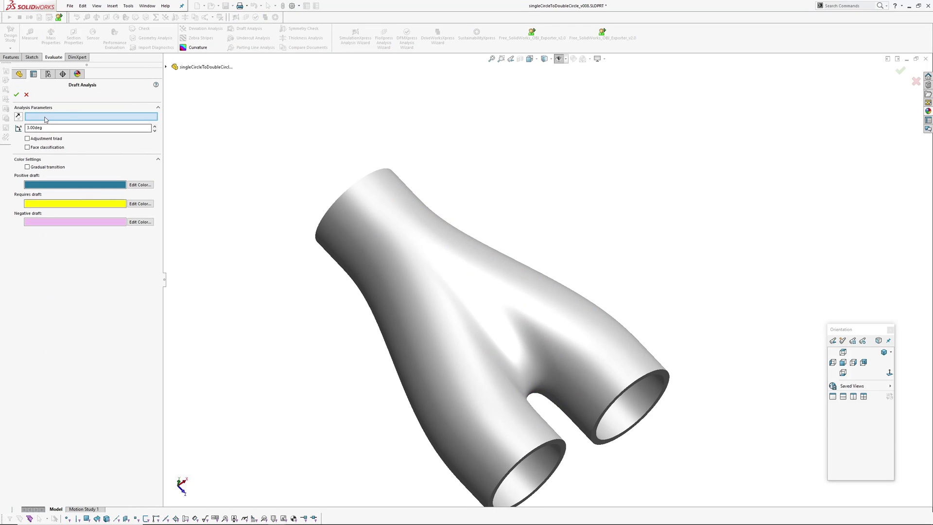
Set up a draft analysis of the tube relative to the Right Plane at 89 degrees with gradual transition
left_click(166, 67)
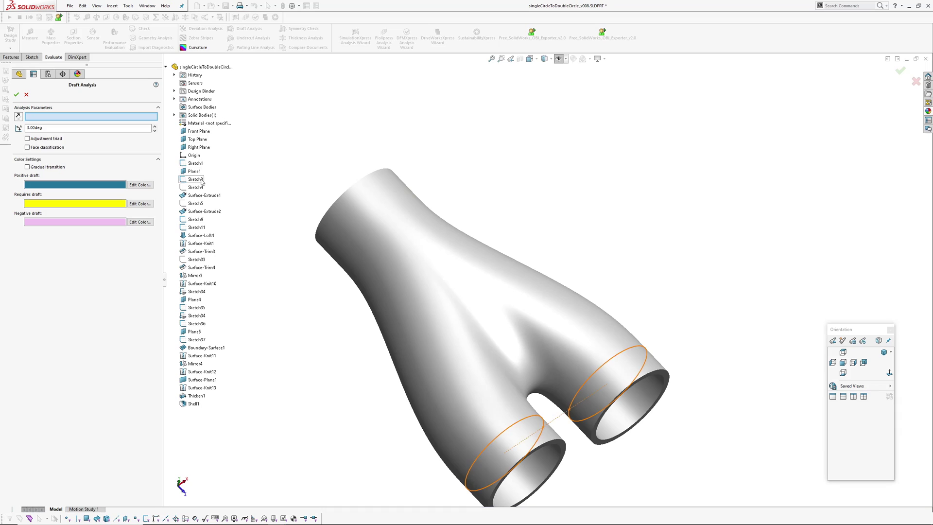
left_click(193, 148)
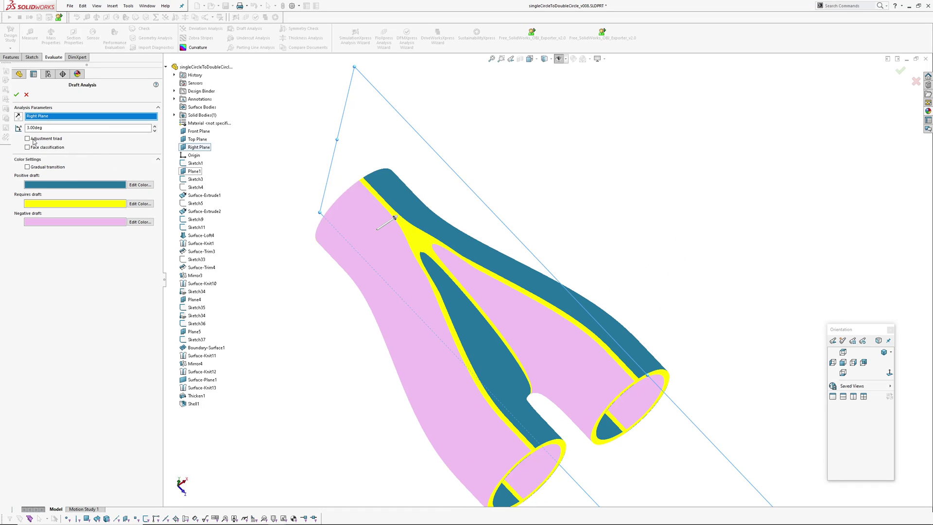
type("89")
key("Return")
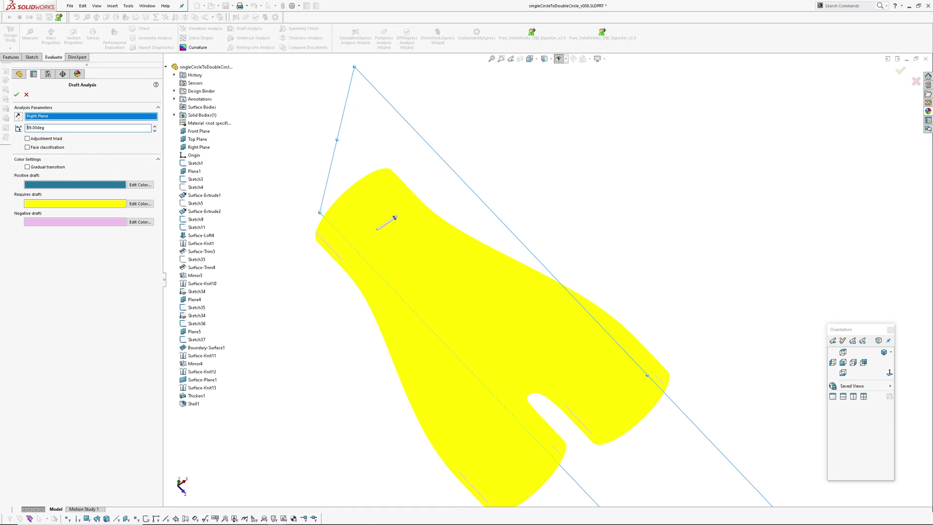
left_click(27, 168)
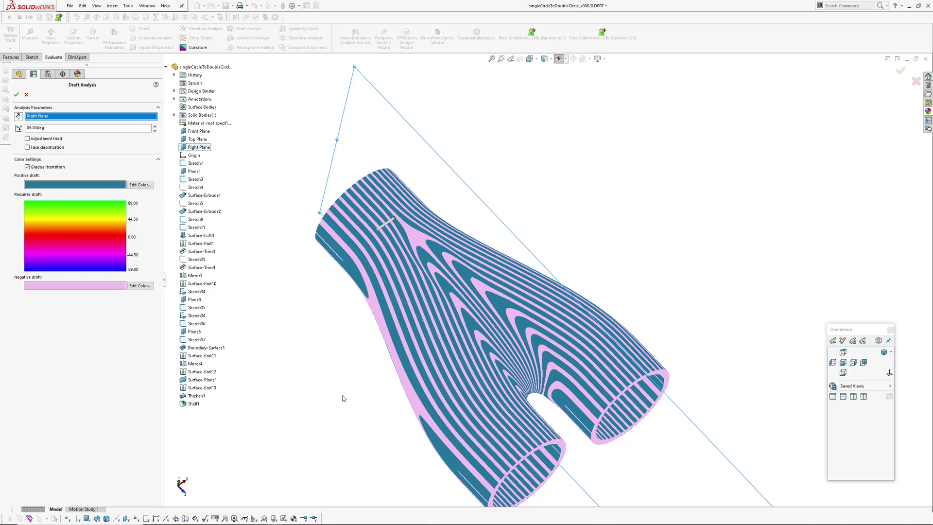
middle_click_drag(343, 399, 450, 337)
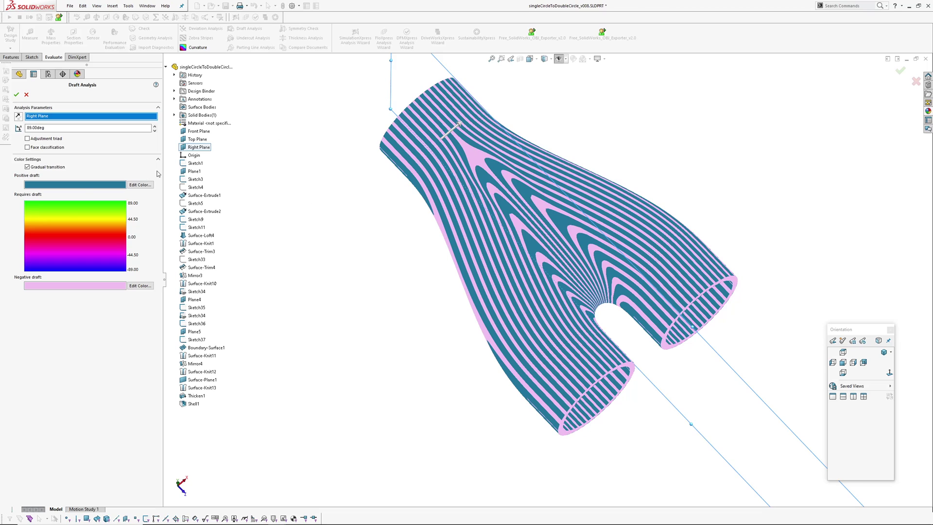
Enable the adjustment triad, rotate the draft direction to about 111, 21 and 90 degrees, and accept the analysis
left_click(27, 139)
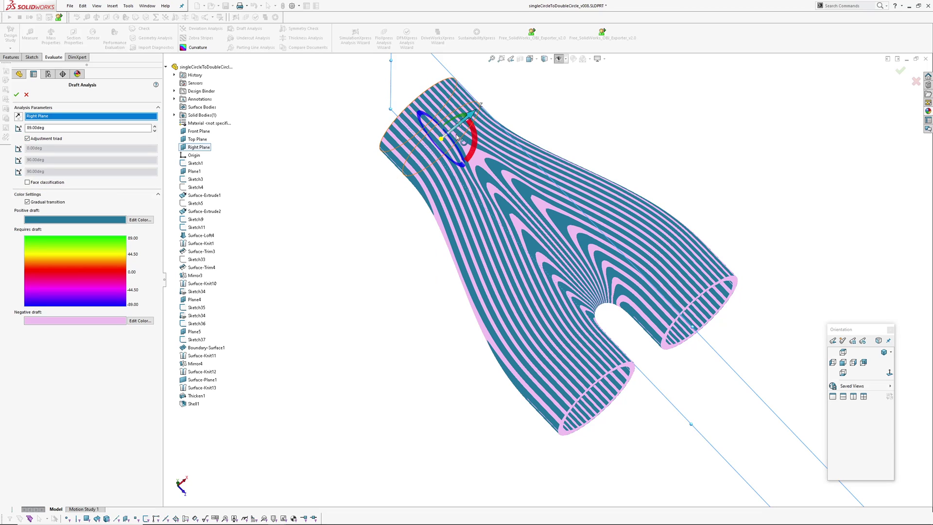
left_click_drag(457, 137, 428, 136)
middle_click_drag(508, 164, 502, 164)
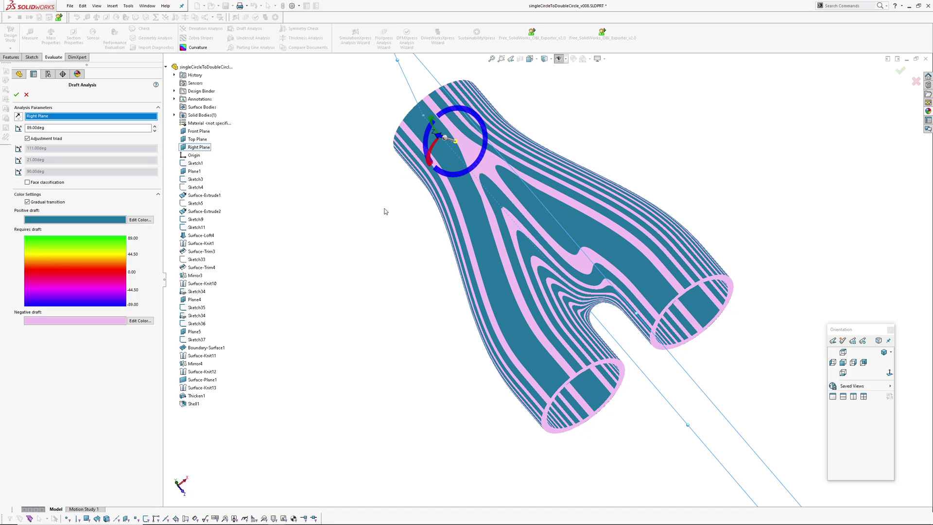
left_click(901, 71)
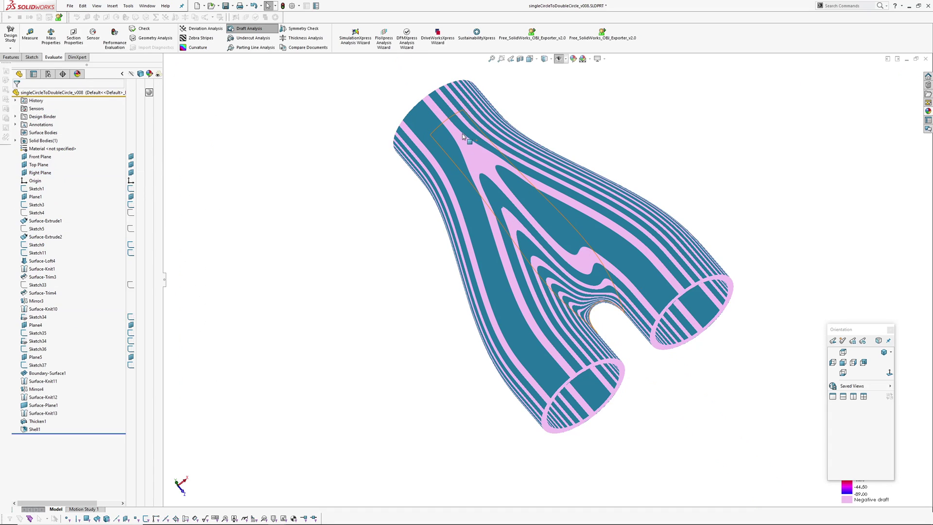
Examine the draft analysis stripe flow across the crotch, central patch and legs from several angles
scroll(431, 113, "down", 2)
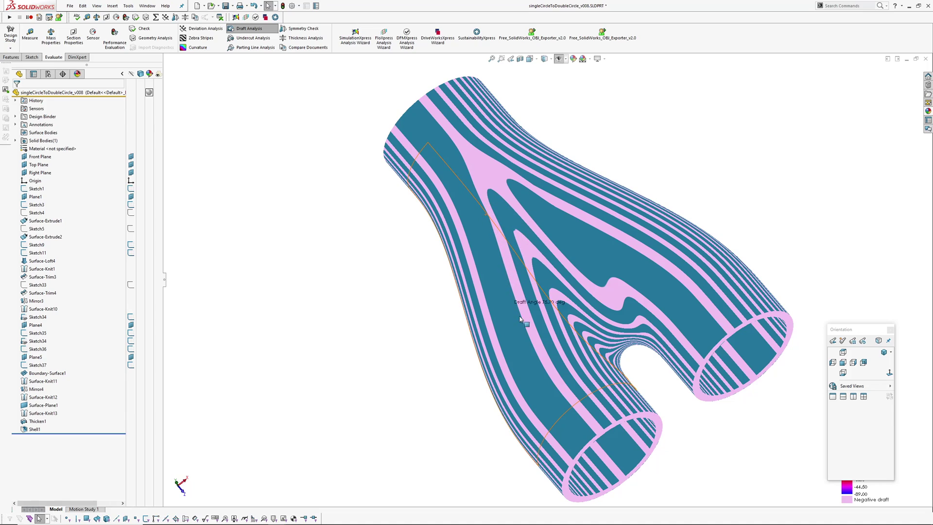
middle_click_drag(520, 318, 458, 320)
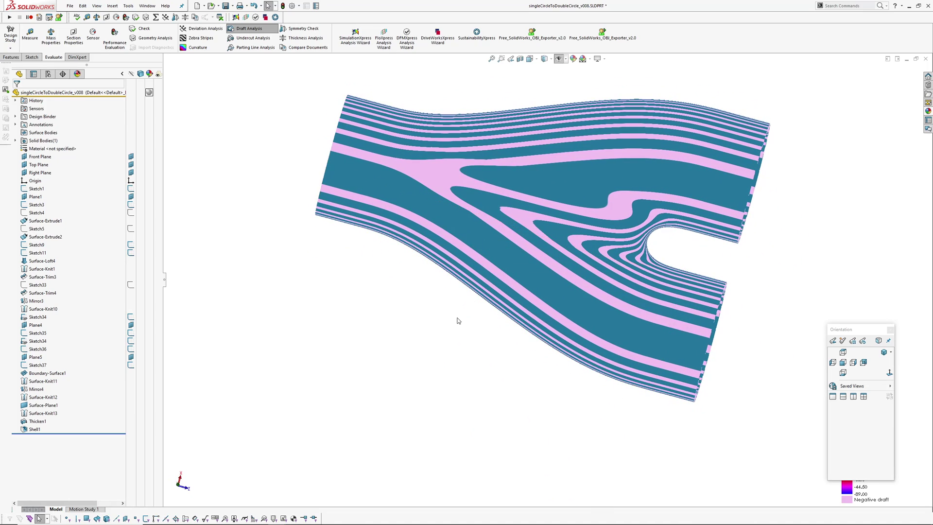
middle_click_drag(427, 271, 600, 273)
scroll(487, 211, "down", 3)
middle_click_drag(488, 211, 563, 272)
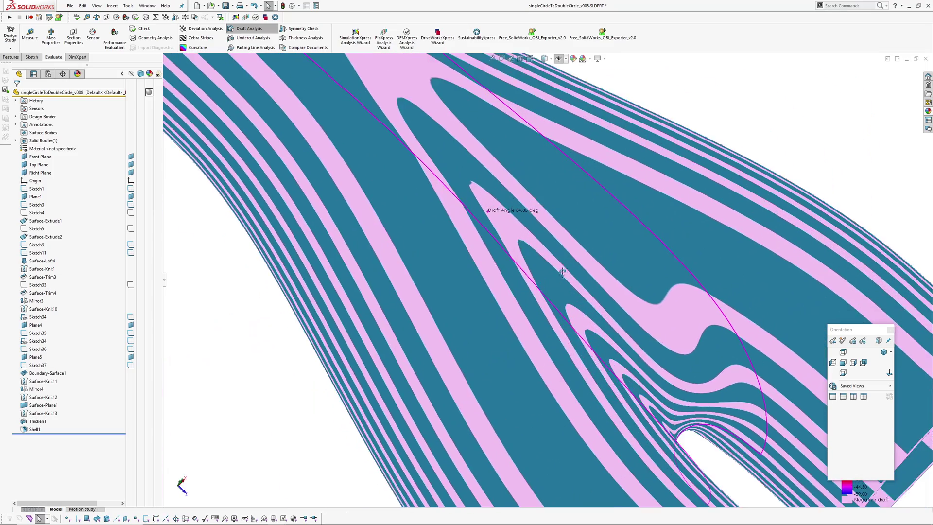
scroll(563, 272, "up", 5)
scroll(537, 208, "down", 4)
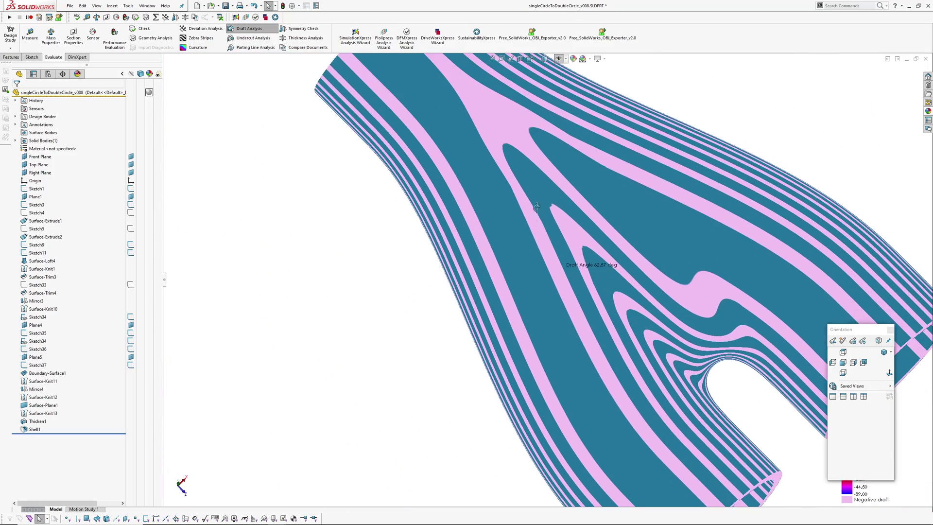
mouse_move(537, 207)
middle_mouse_down()
mouse_move(577, 186)
mouse_move(582, 171)
mouse_move(578, 211)
mouse_move(523, 219)
mouse_move(519, 167)
mouse_move(530, 208)
mouse_move(524, 229)
mouse_move(531, 218)
middle_mouse_up()
scroll(578, 212, "up", 1)
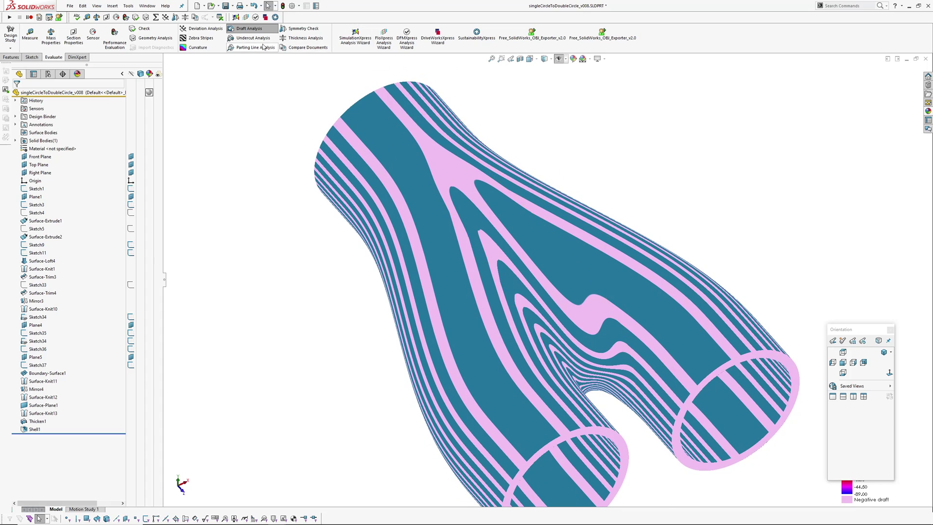
Turn off the draft analysis display and inspect the plain shaded tube around the crotch
left_click(251, 30)
scroll(500, 248, "down", 3)
mouse_move(499, 248)
middle_mouse_down()
mouse_move(547, 292)
mouse_move(533, 208)
mouse_move(512, 175)
mouse_move(542, 182)
mouse_move(548, 129)
middle_mouse_up()
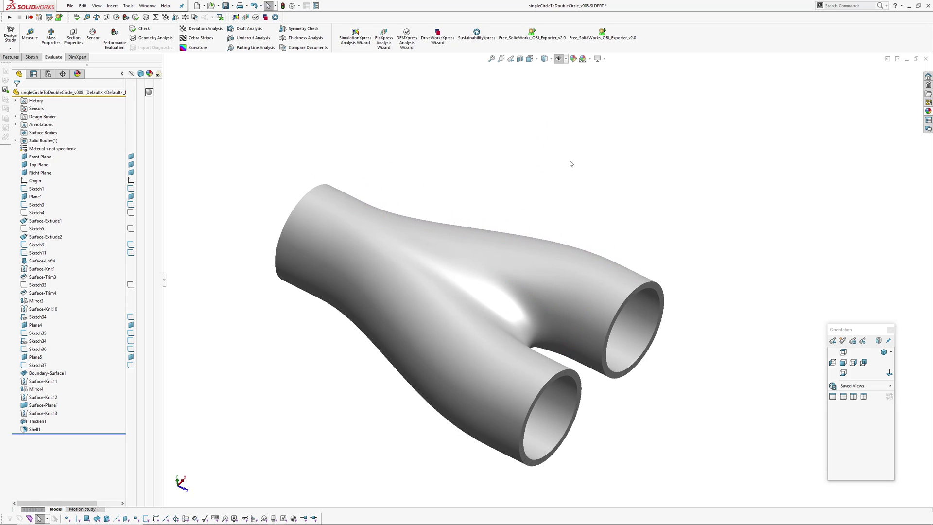
middle_click_drag(527, 179, 521, 187)
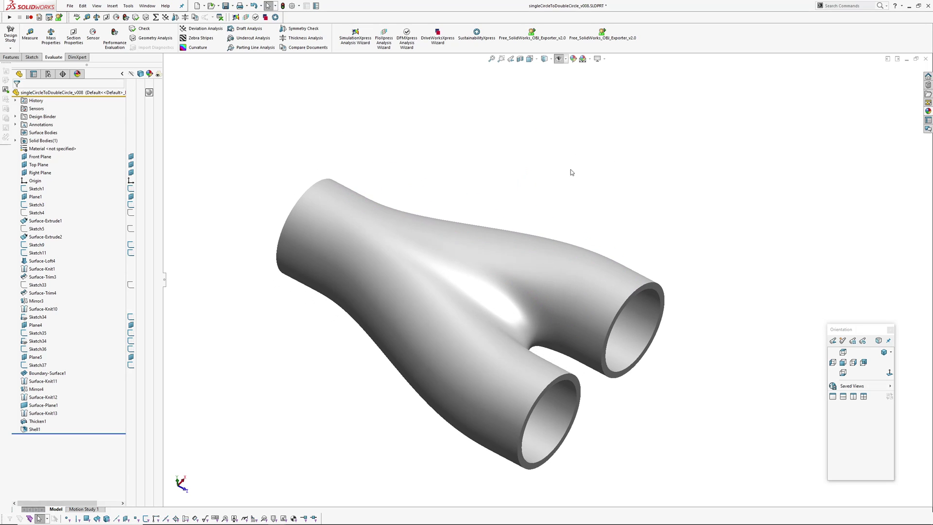